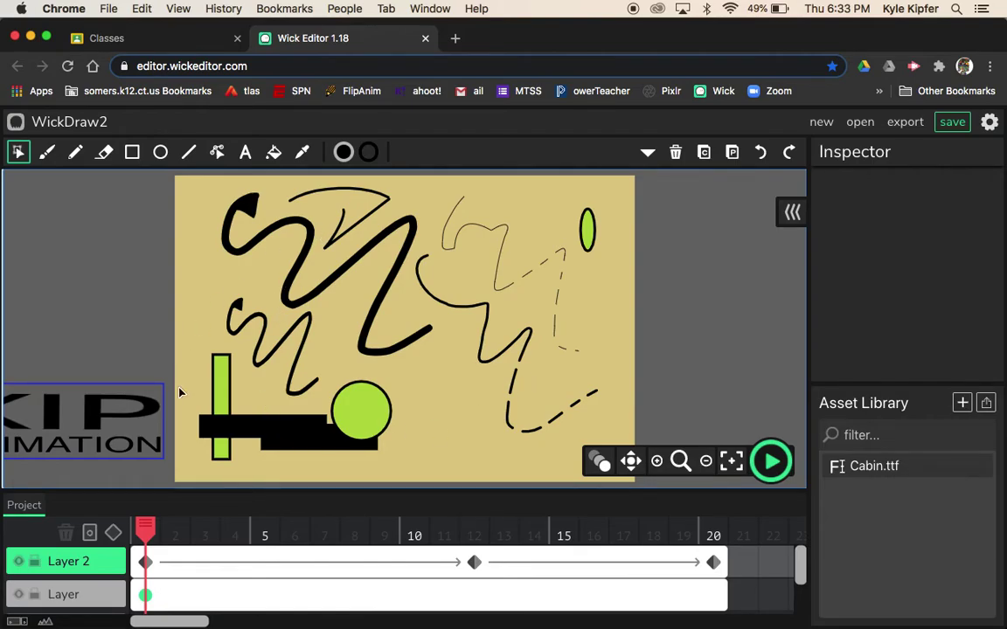
Step: Play the WickDraw2 animation to preview the moving title, and stop the playback
click(771, 462)
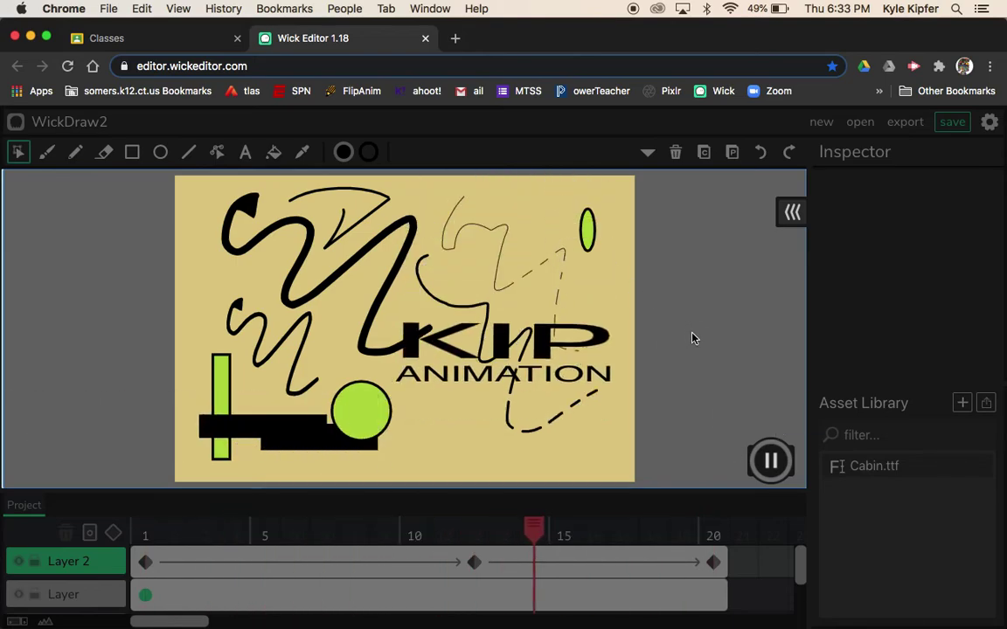
click(770, 463)
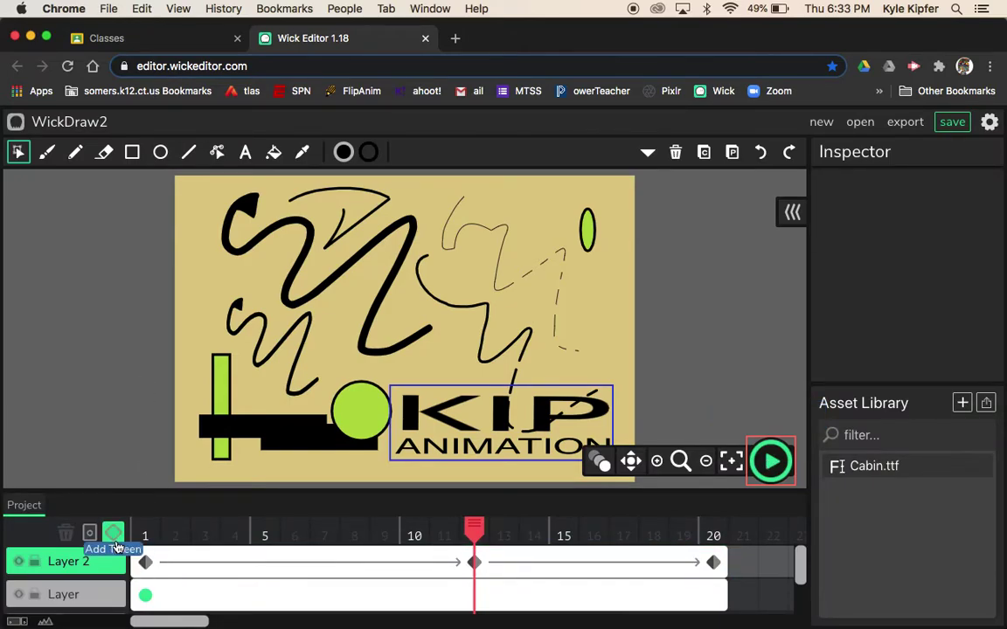
Step: Search the web for "wick editor" in a new browser tab and open The Wick Editor homepage
click(455, 37)
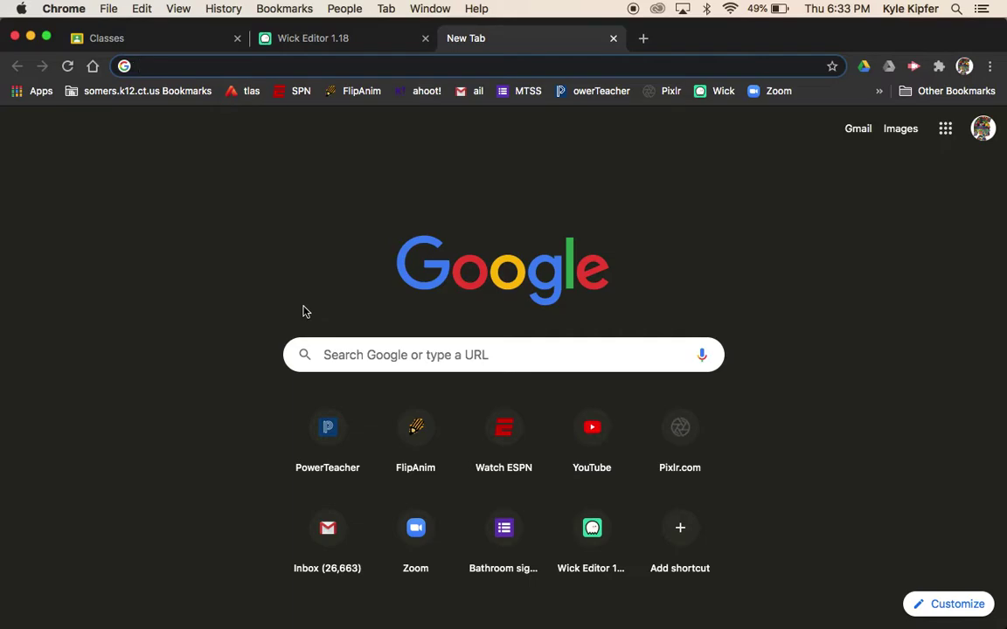
text(wick et)
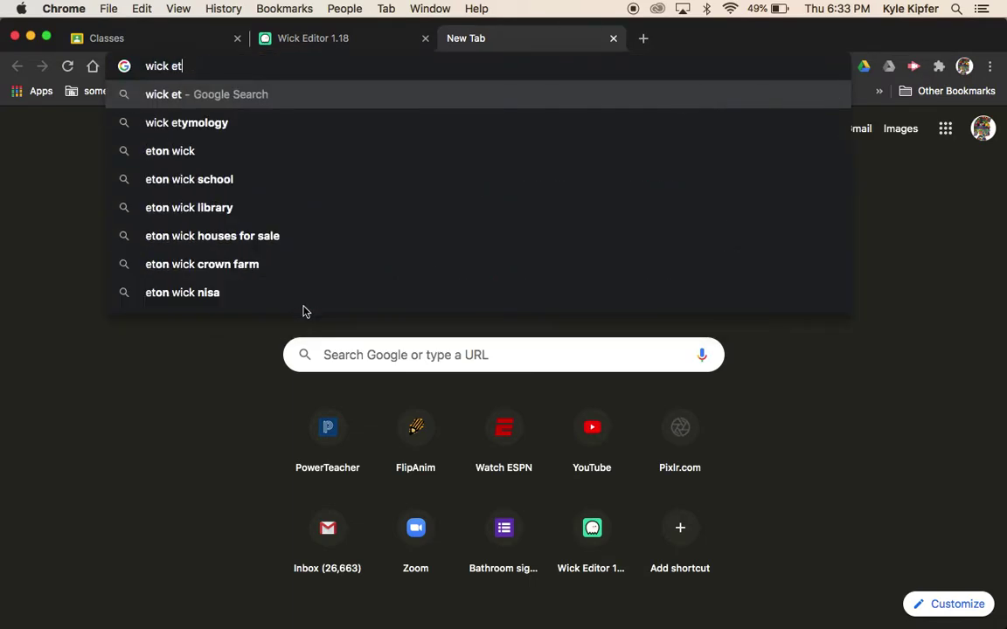
key(BackSpace)
text(ditor)
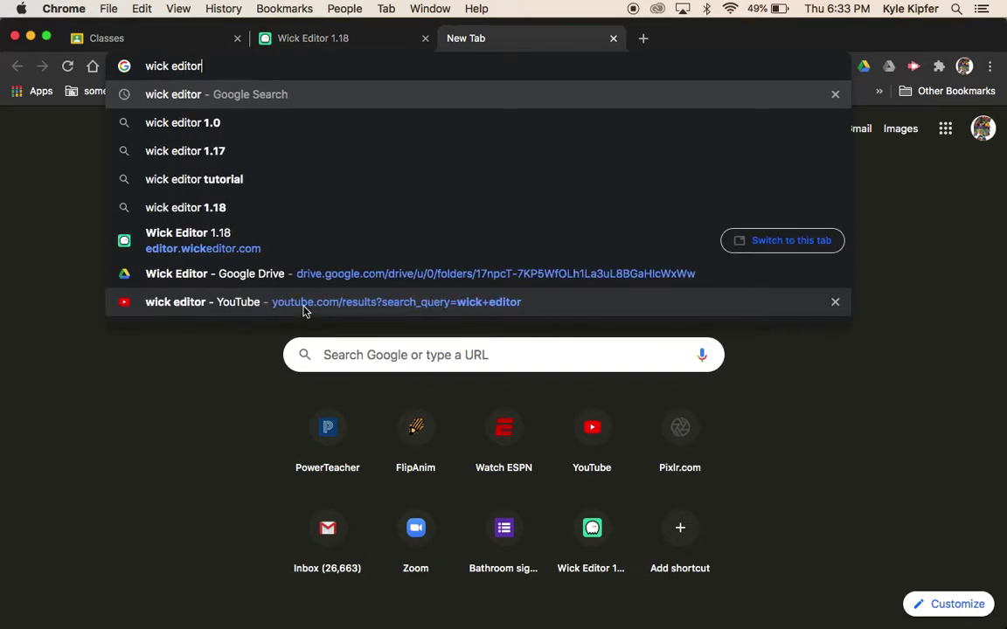
key(Return)
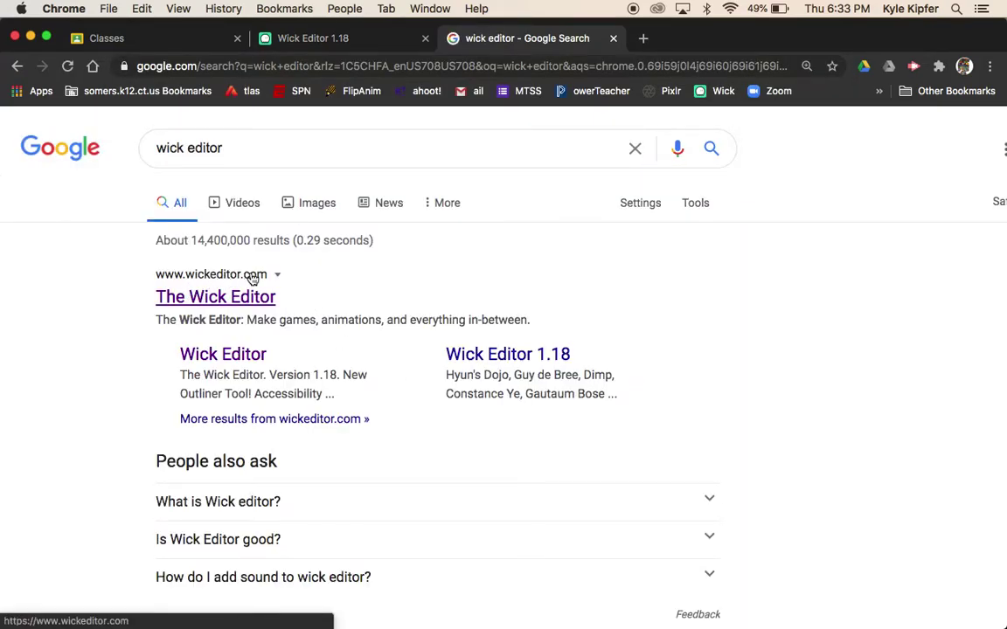
click(247, 299)
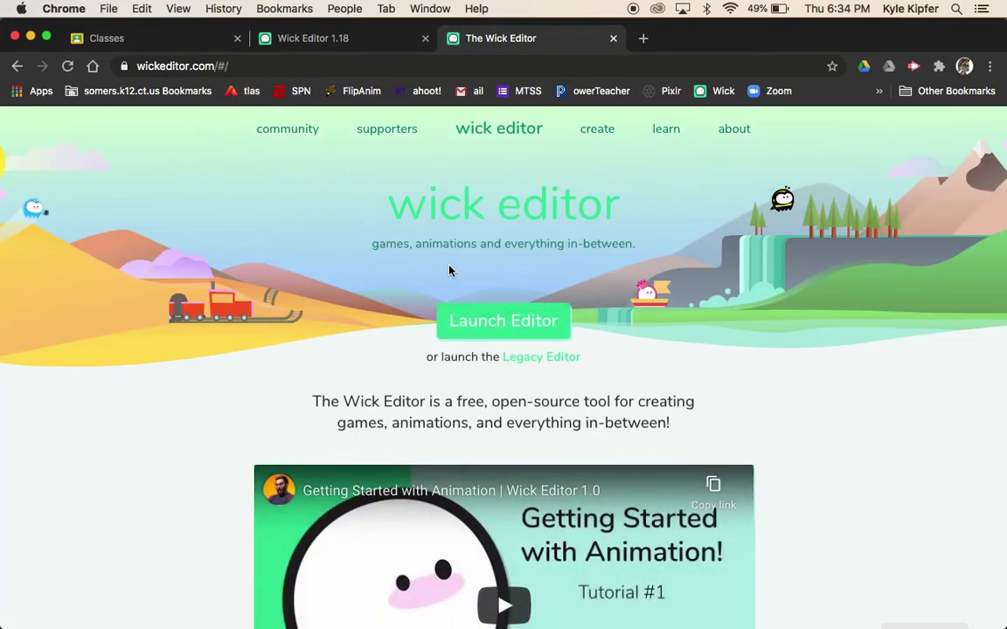
scroll(768, 274, down, 8)
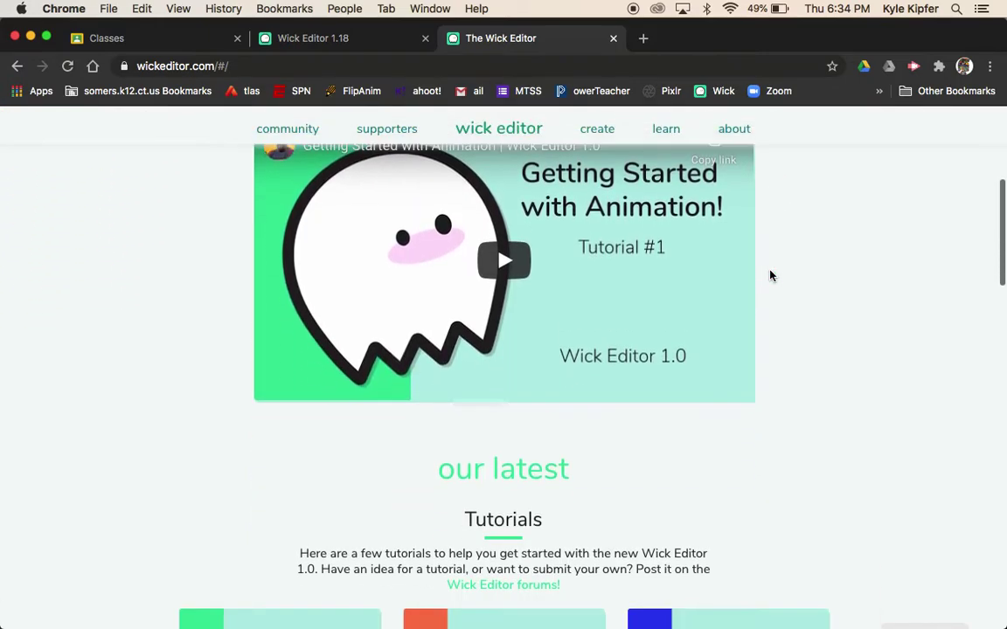
scroll(768, 274, up, 10)
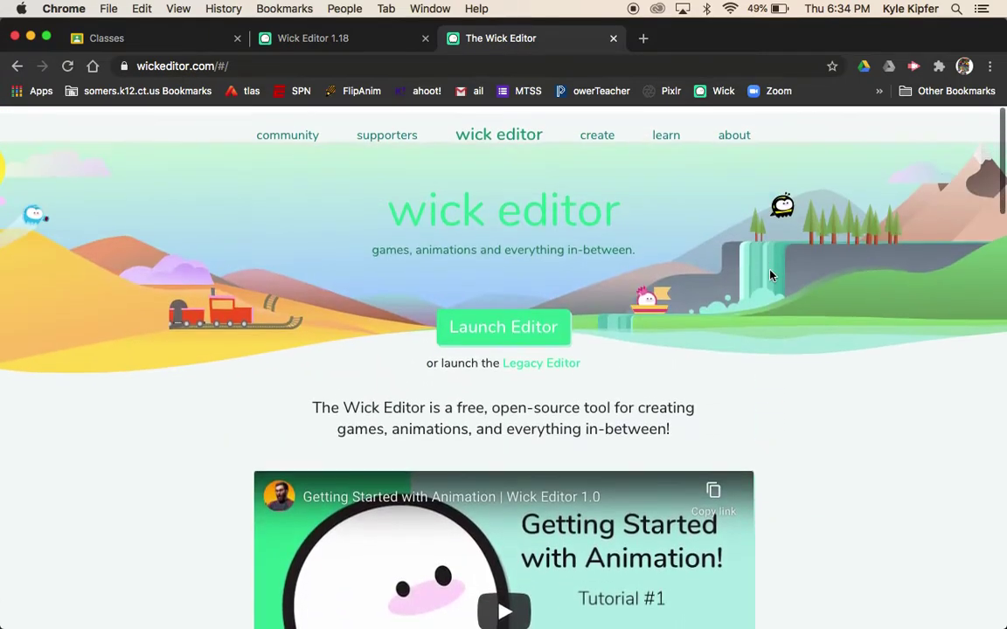
Step: Launch the editor from the homepage, dismiss the welcome message and delete the autosave to get a blank project
click(514, 319)
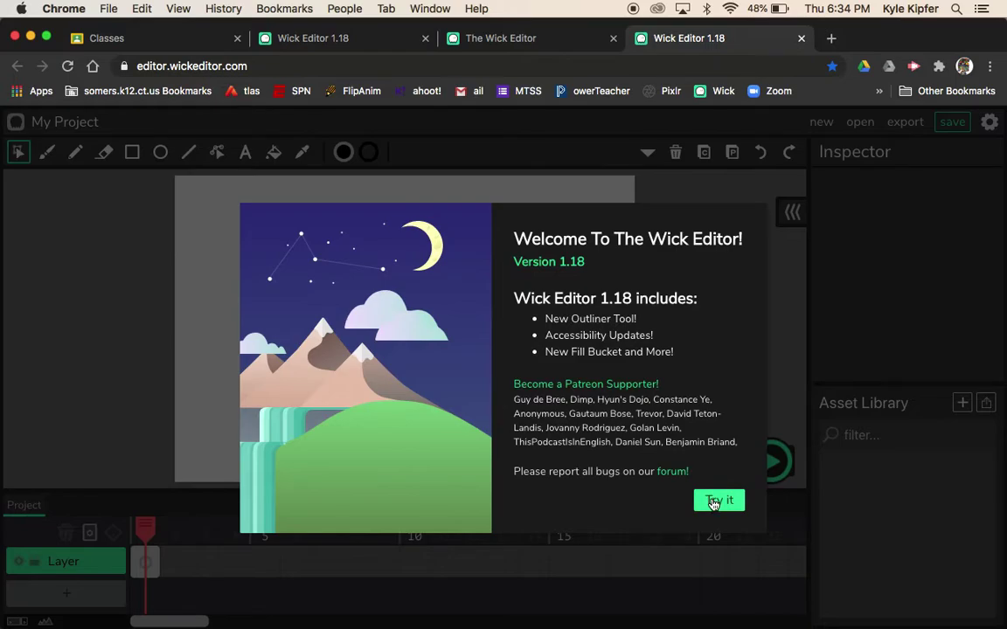
click(713, 503)
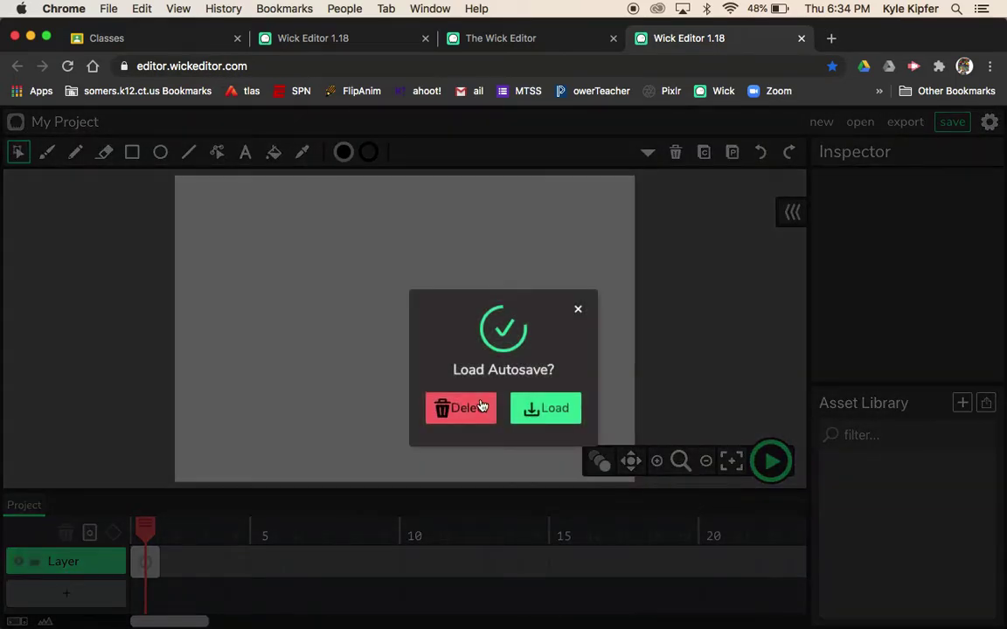
click(479, 413)
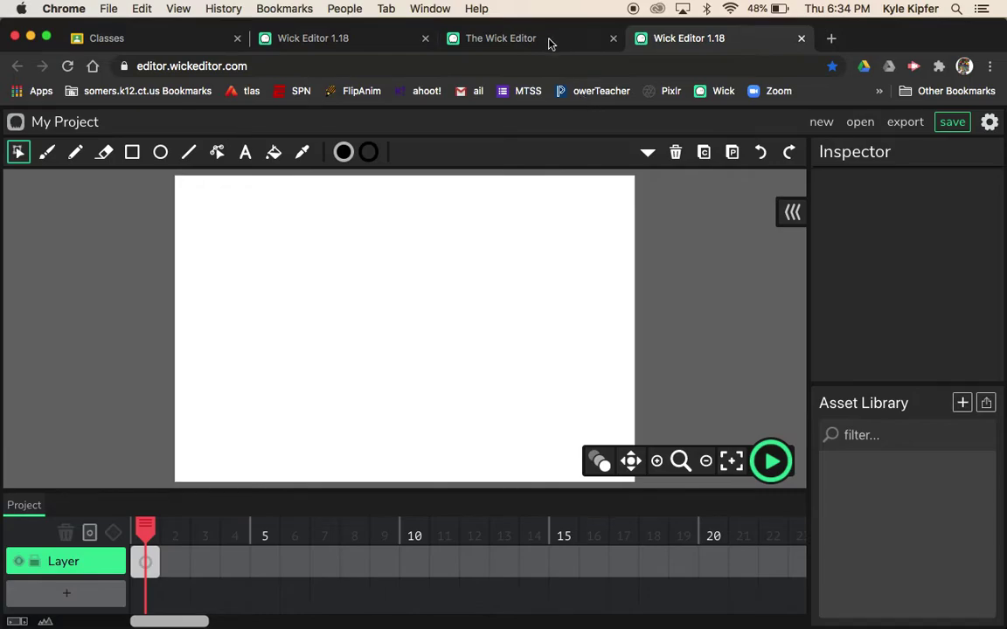
Step: Close the WickDraw2 project without saving and the Wick Editor homepage, keeping the blank project open
click(371, 40)
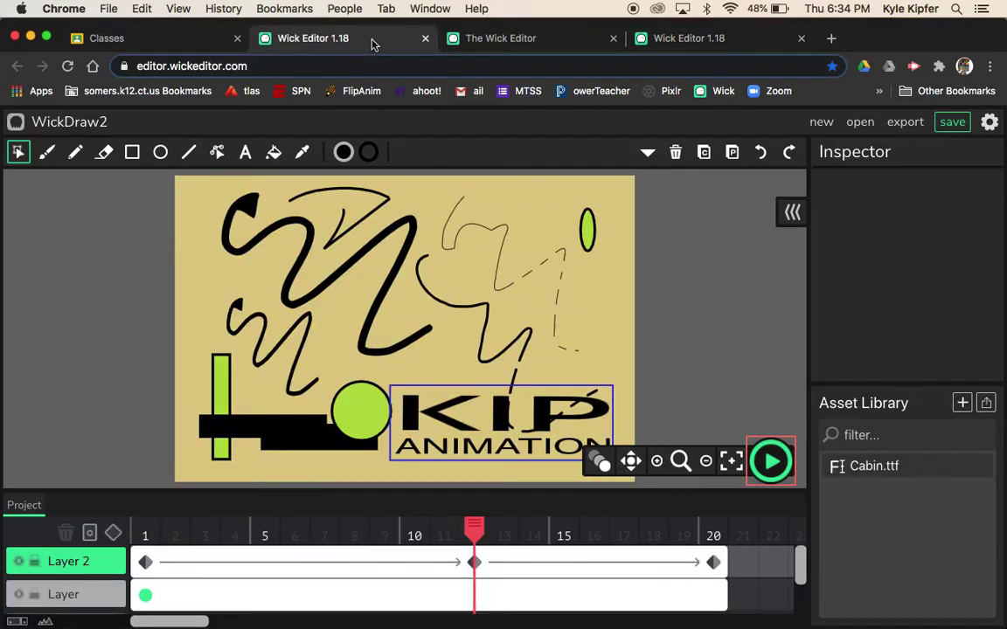
click(425, 40)
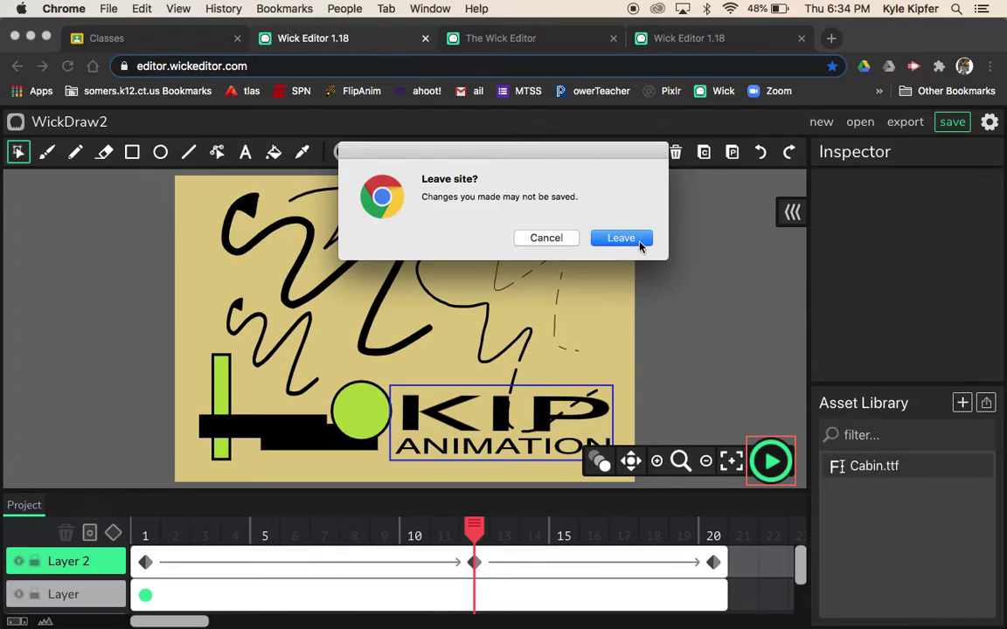
click(639, 241)
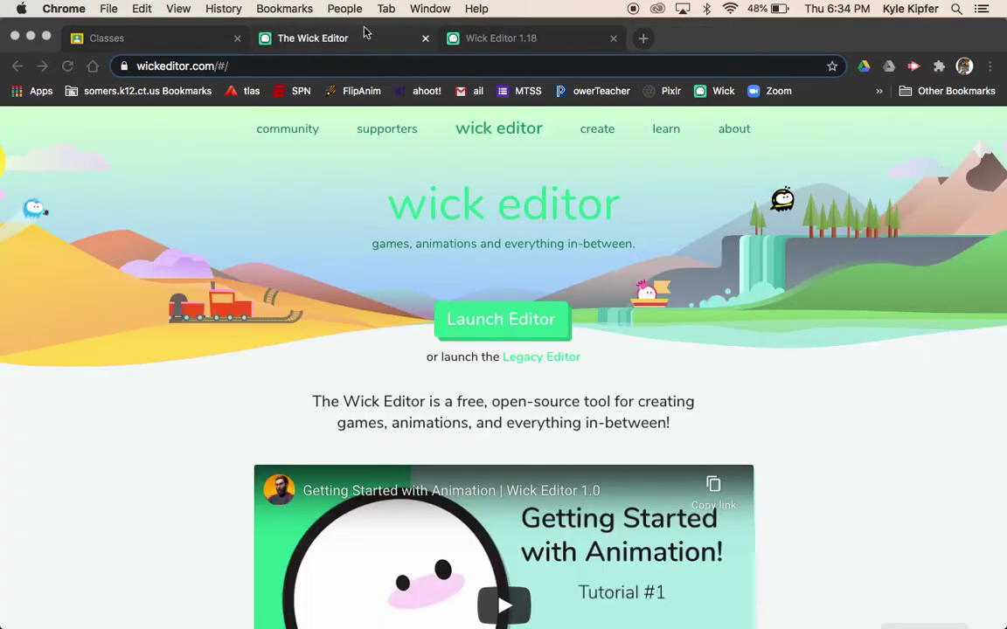
click(425, 40)
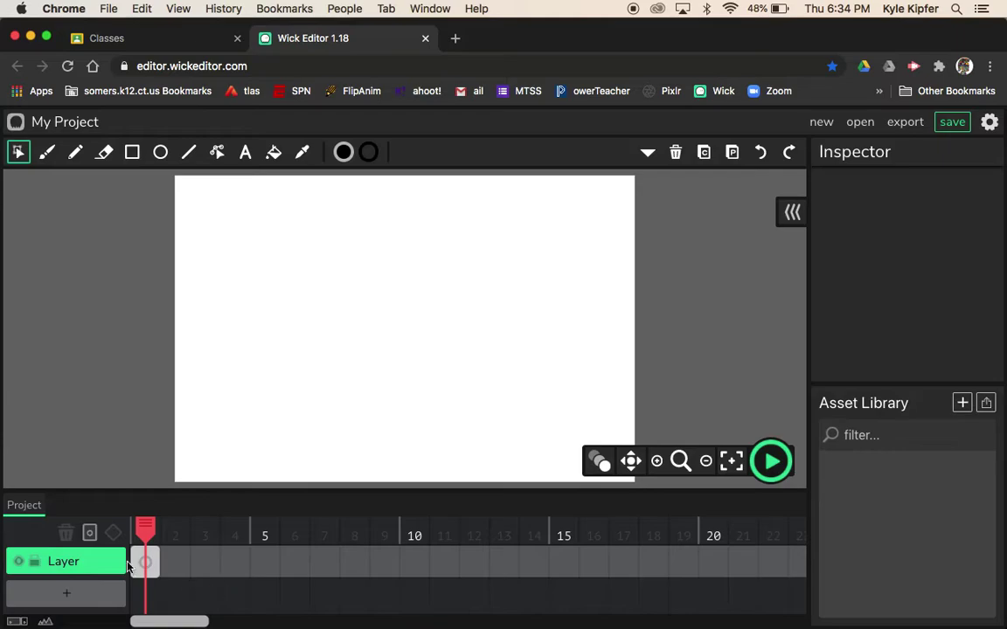
Step: Paint two wavy black strokes side by side with the Brush in the upper-left part of the canvas
click(48, 156)
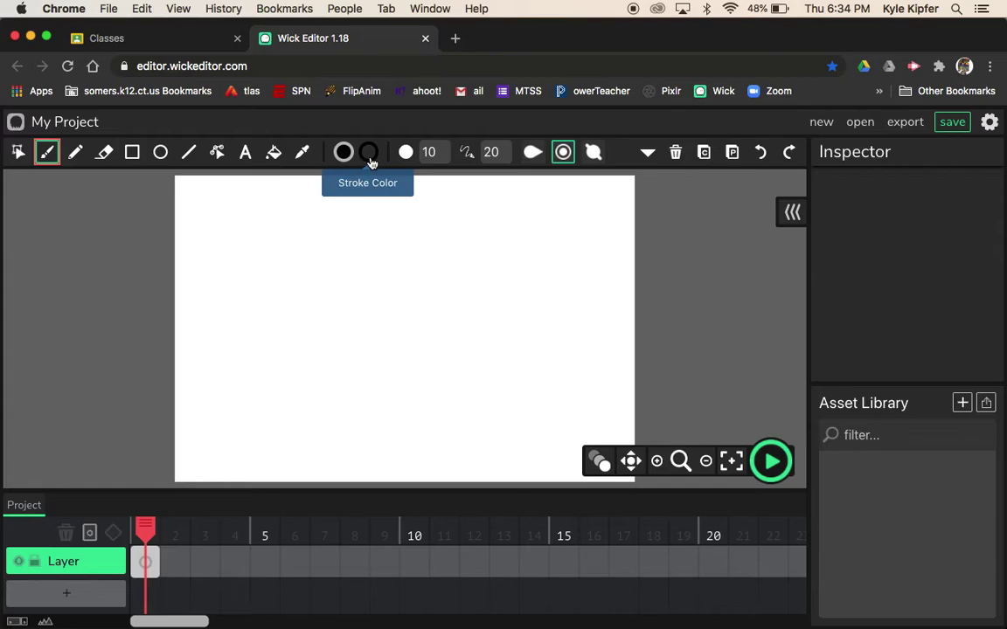
mouse_move(428, 152)
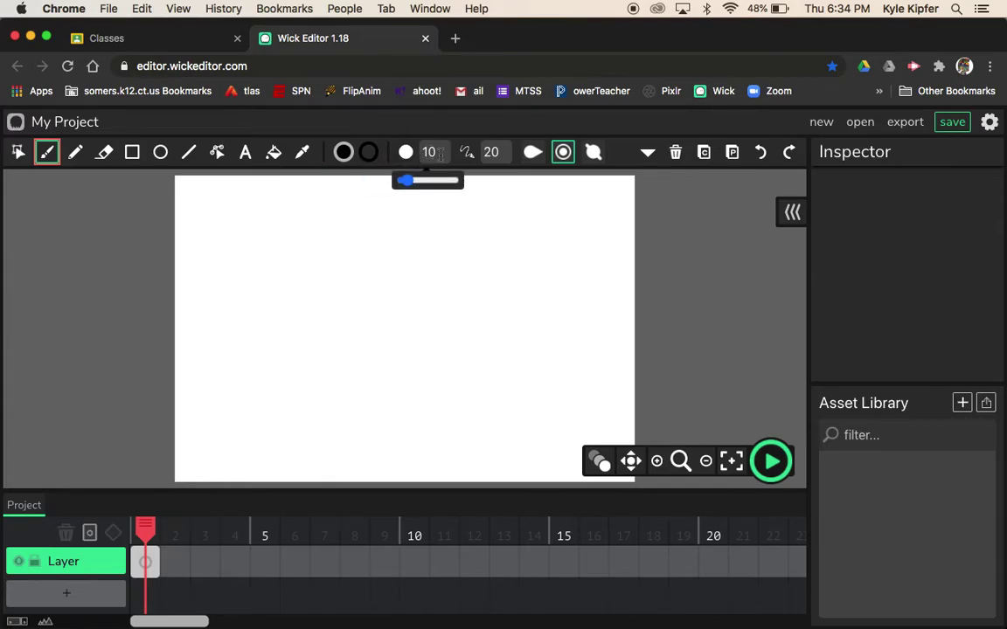
mouse_move(491, 158)
mouse_move(213, 223)
mouse_down()
mouse_move(246, 218)
mouse_move(242, 244)
mouse_move(277, 240)
mouse_move(378, 358)
mouse_up()
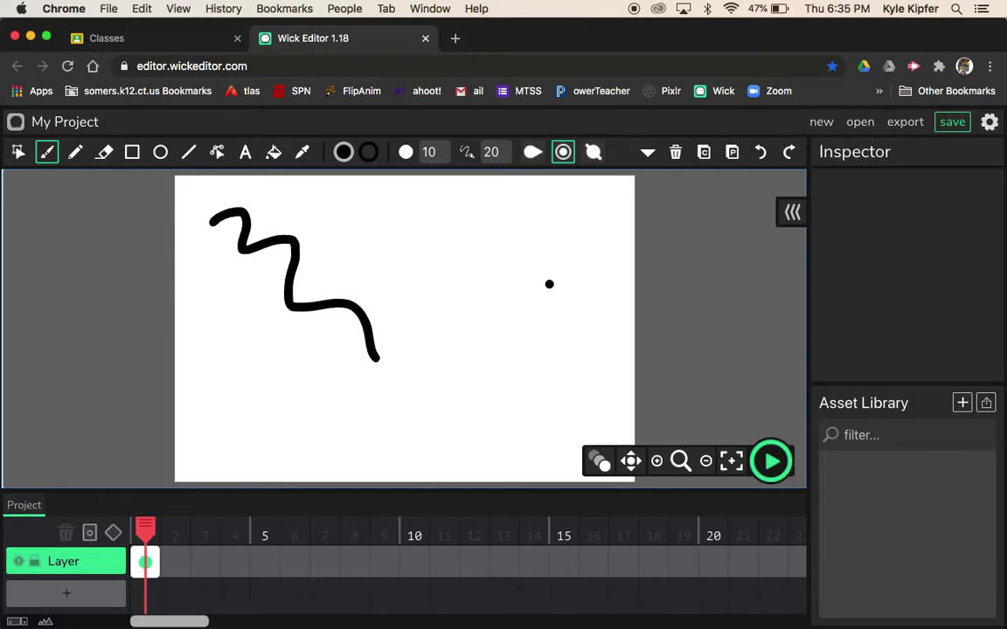
mouse_move(330, 209)
mouse_down()
mouse_move(326, 244)
mouse_move(380, 237)
mouse_move(401, 292)
mouse_move(452, 303)
mouse_up()
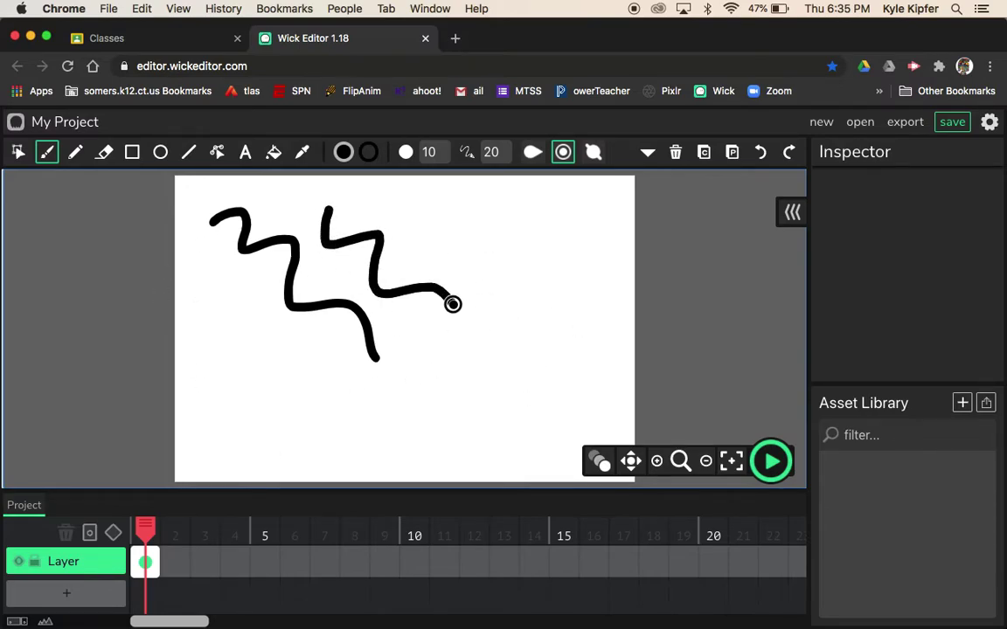
Step: Shrink the left brush stroke to about 0.63 by 0.74 scale and rotate it about -12 degrees
click(77, 154)
click(21, 161)
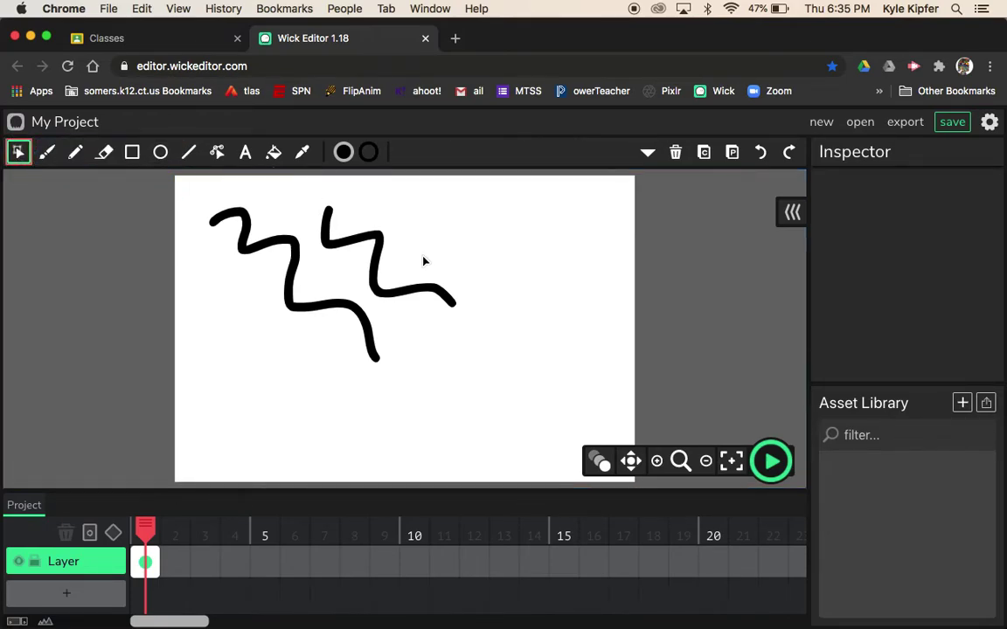
click(294, 286)
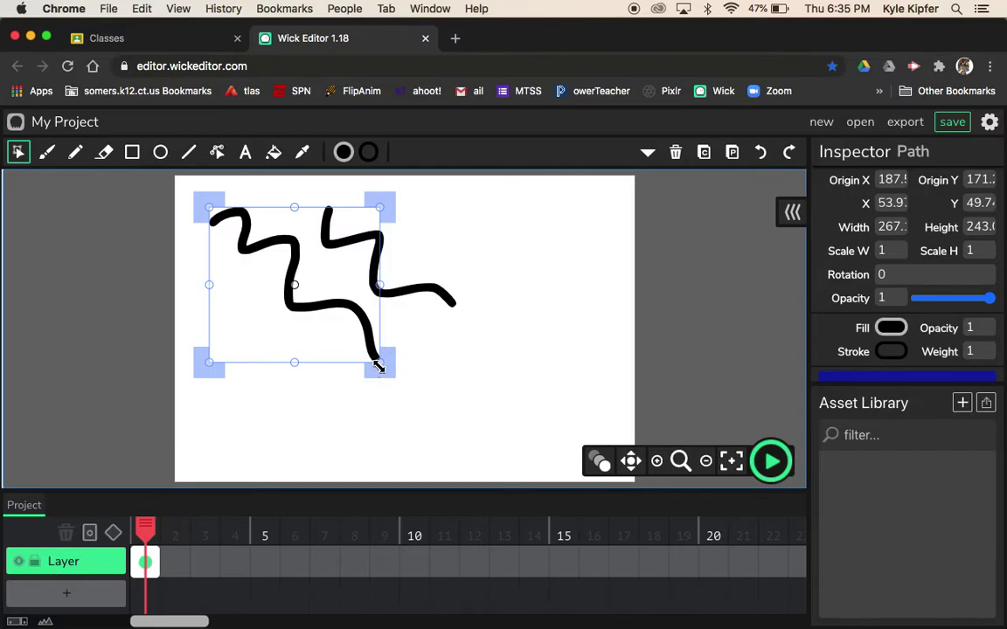
mouse_move(378, 367)
mouse_down()
mouse_move(321, 321)
mouse_move(348, 344)
mouse_up()
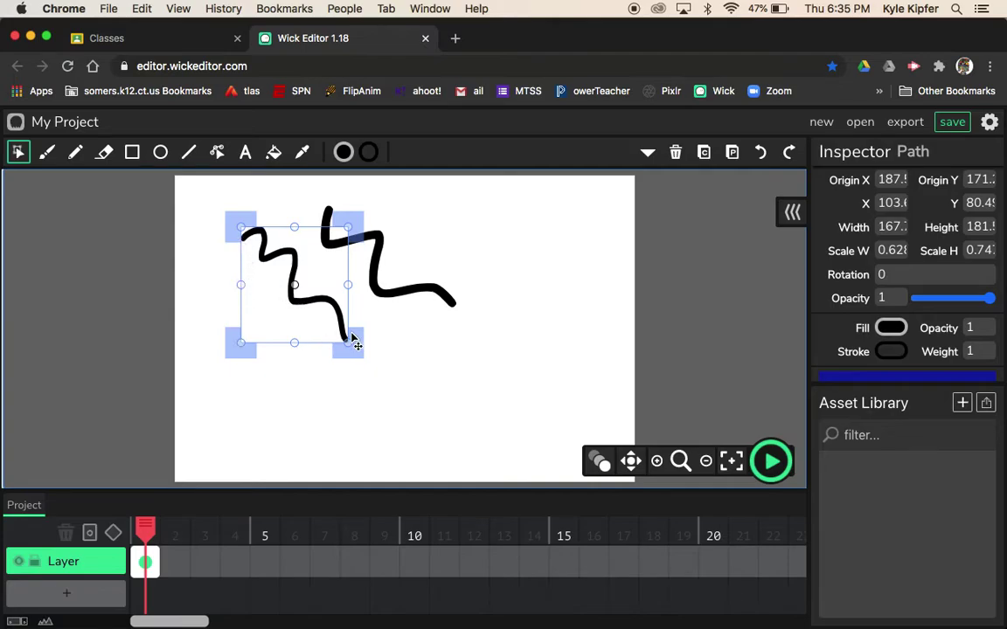
mouse_move(353, 344)
mouse_down()
mouse_move(346, 261)
mouse_move(368, 339)
mouse_move(360, 333)
mouse_up()
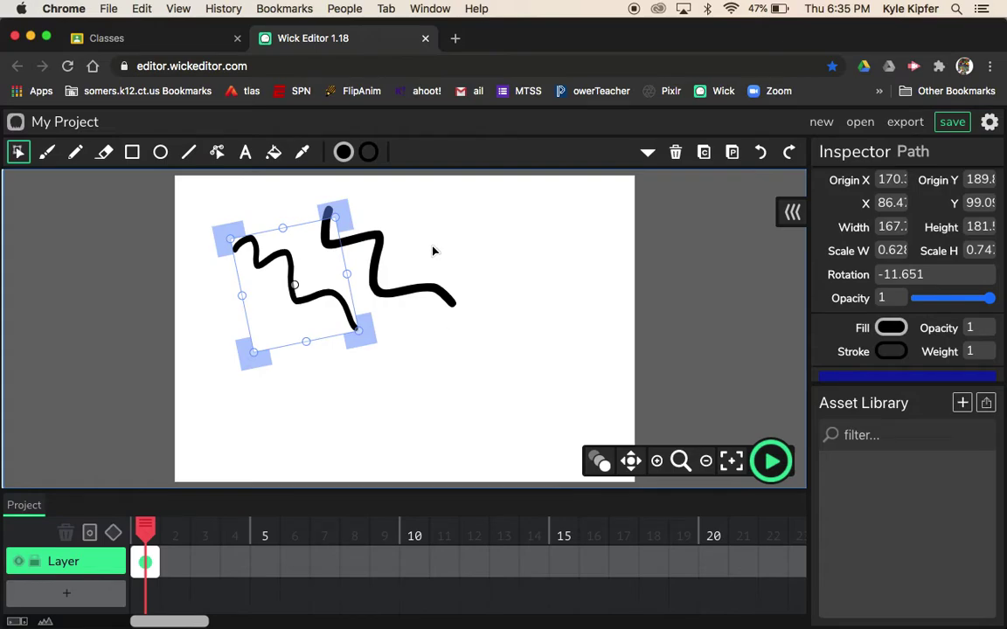
Step: Try duplicating the left brush stroke and shifting the copy to the left, and undo both changes
key(super+z)
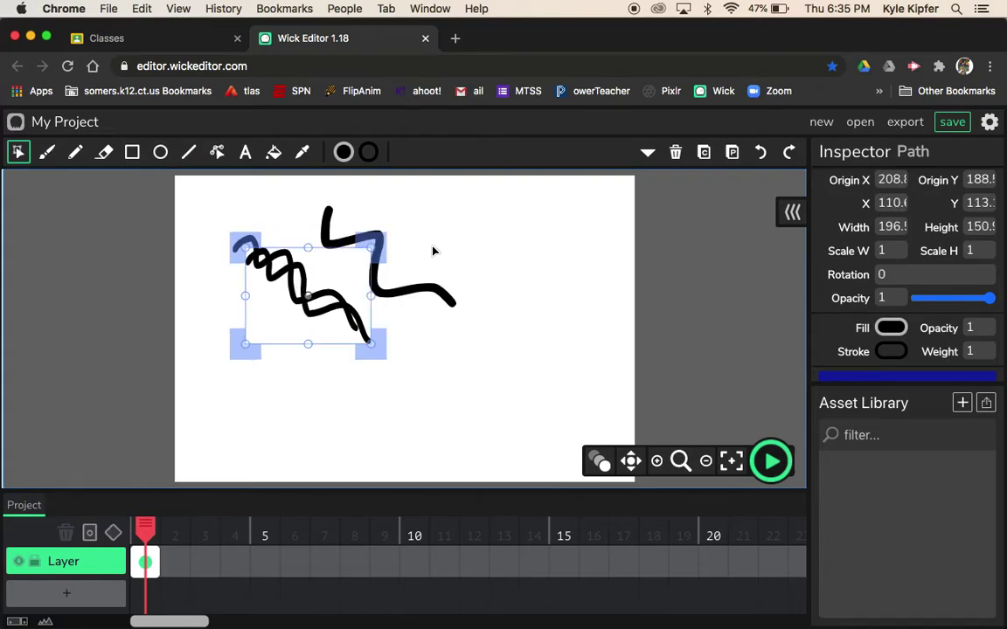
drag(333, 322, 275, 313)
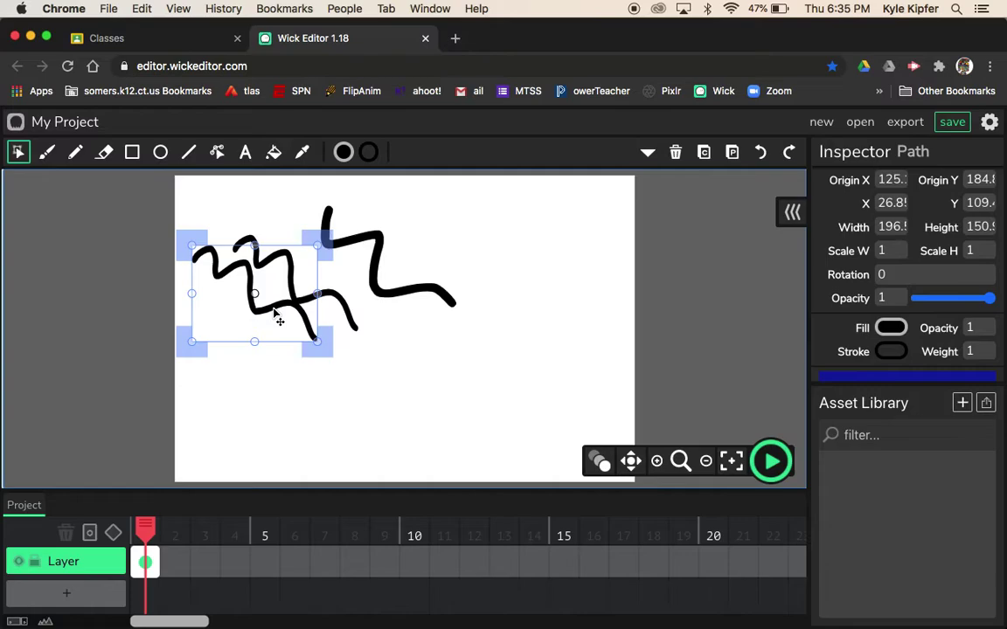
key(super+z)
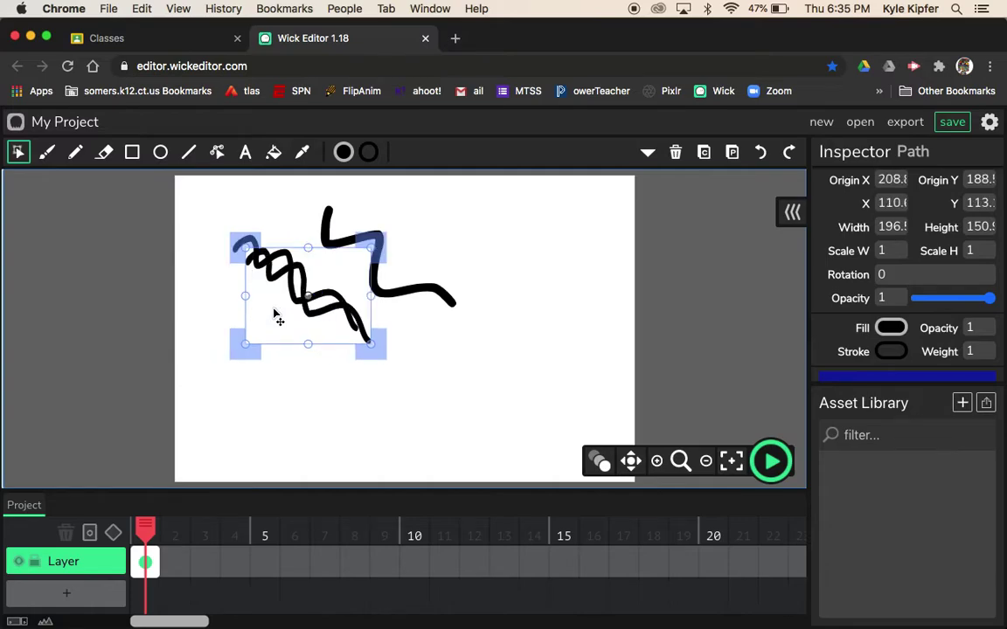
key(super+z)
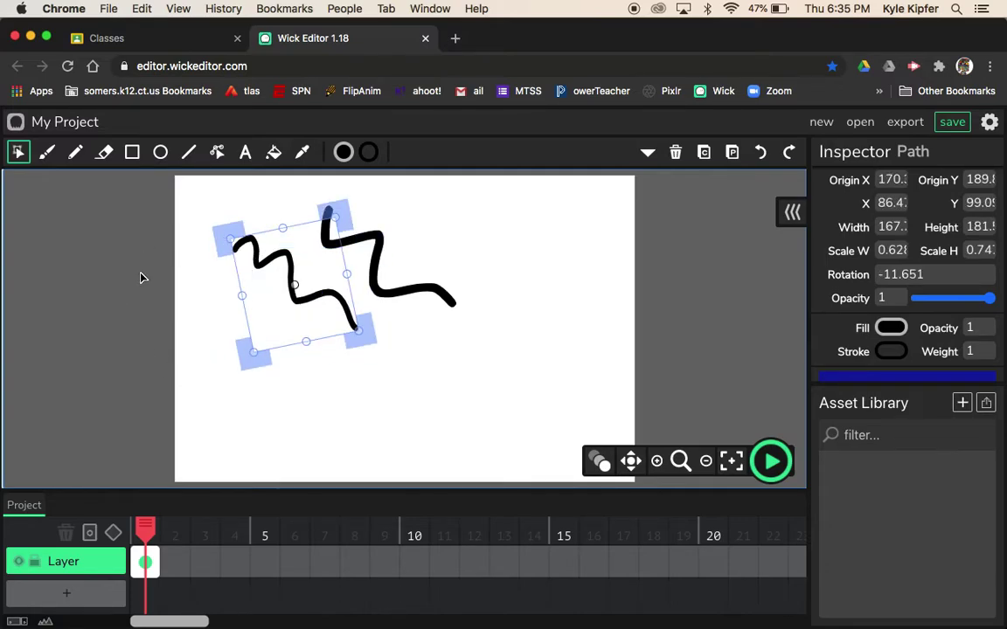
click(134, 279)
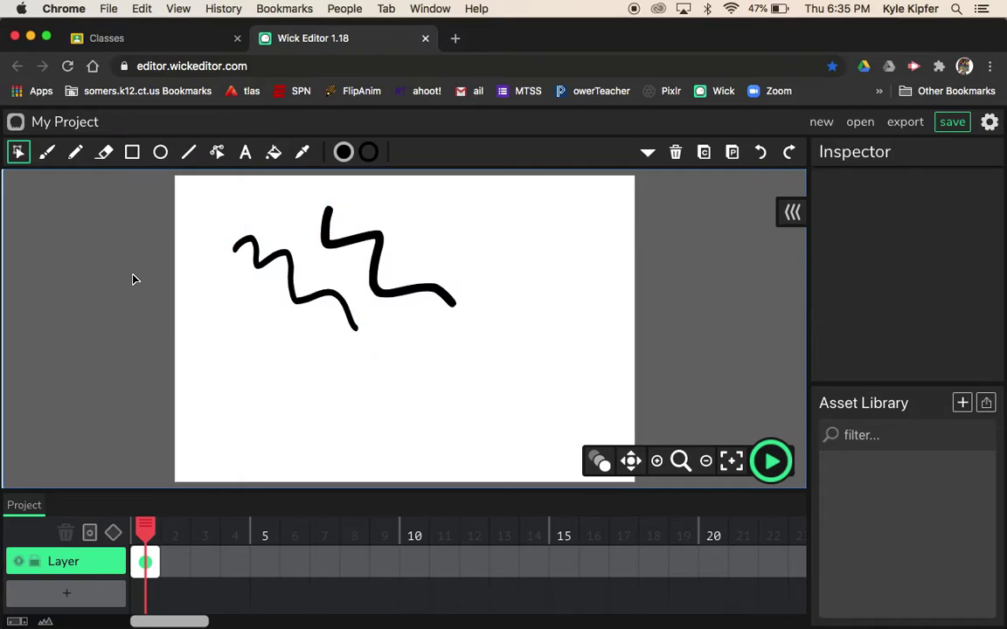
click(323, 302)
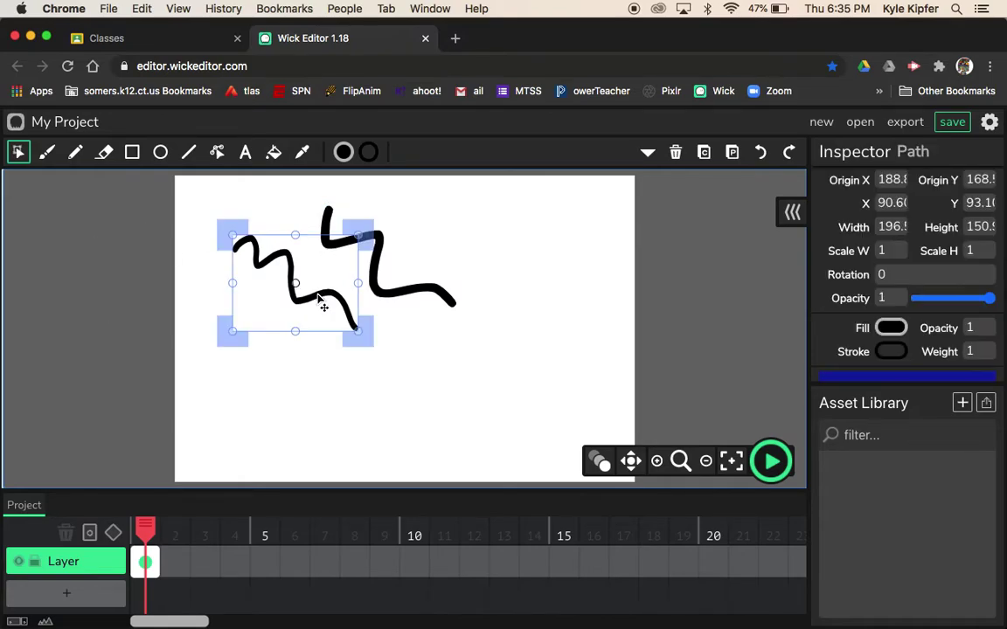
click(121, 224)
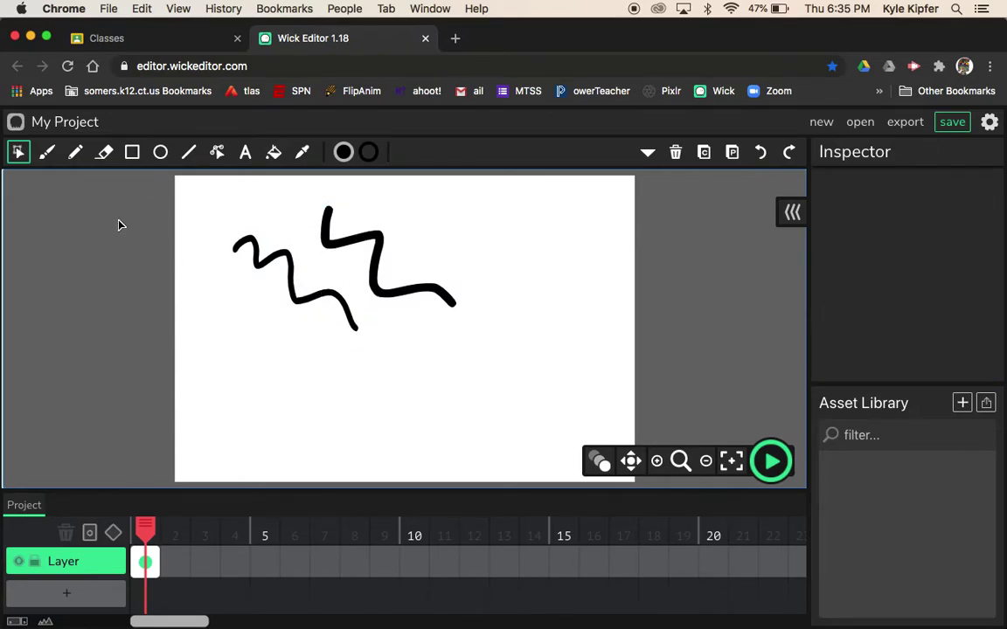
Step: Draw a wavy line with the Pencil at stroke width 5 below the left brush stroke
click(47, 153)
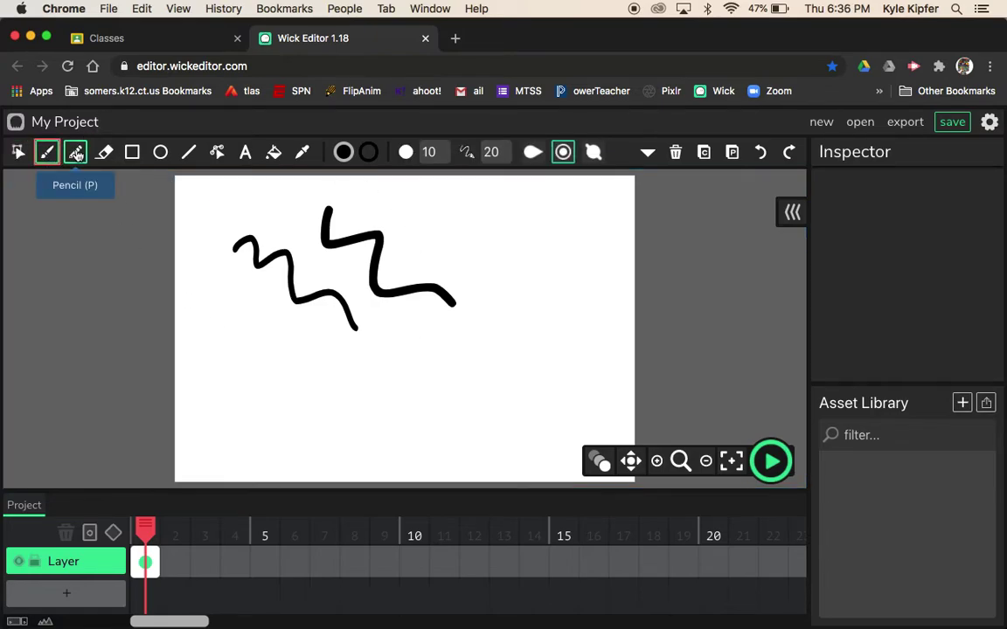
click(77, 153)
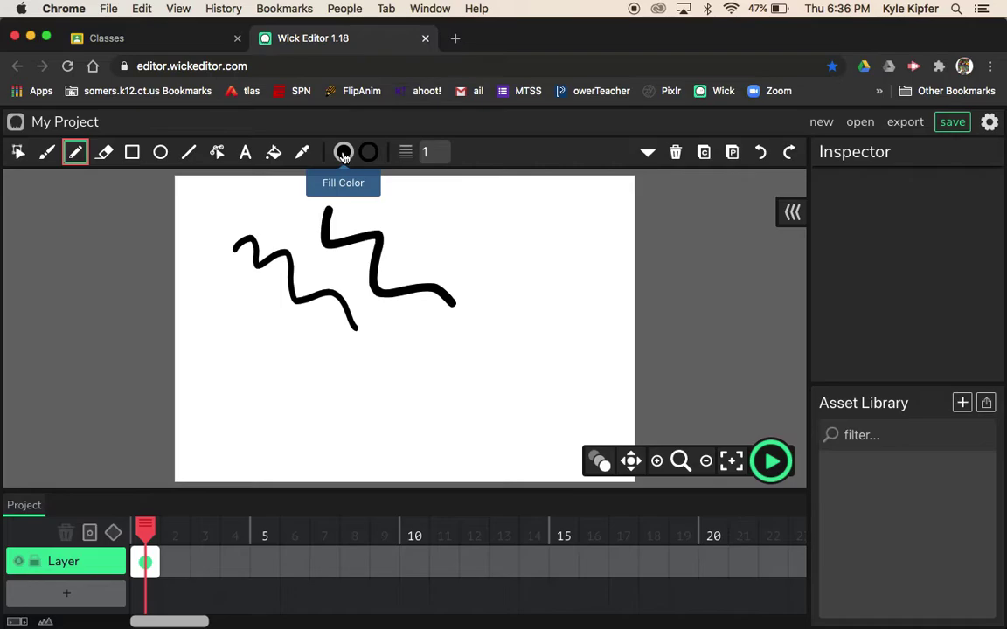
click(428, 153)
click(430, 155)
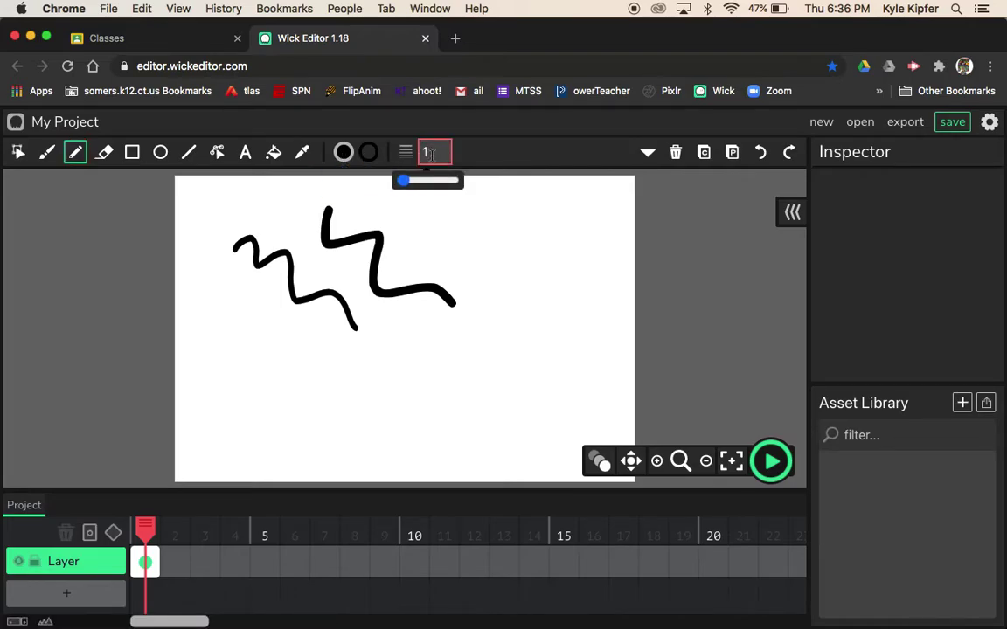
key(BackSpace)
text(5)
mouse_move(210, 293)
mouse_down()
mouse_move(241, 291)
mouse_move(286, 323)
mouse_move(348, 332)
mouse_up()
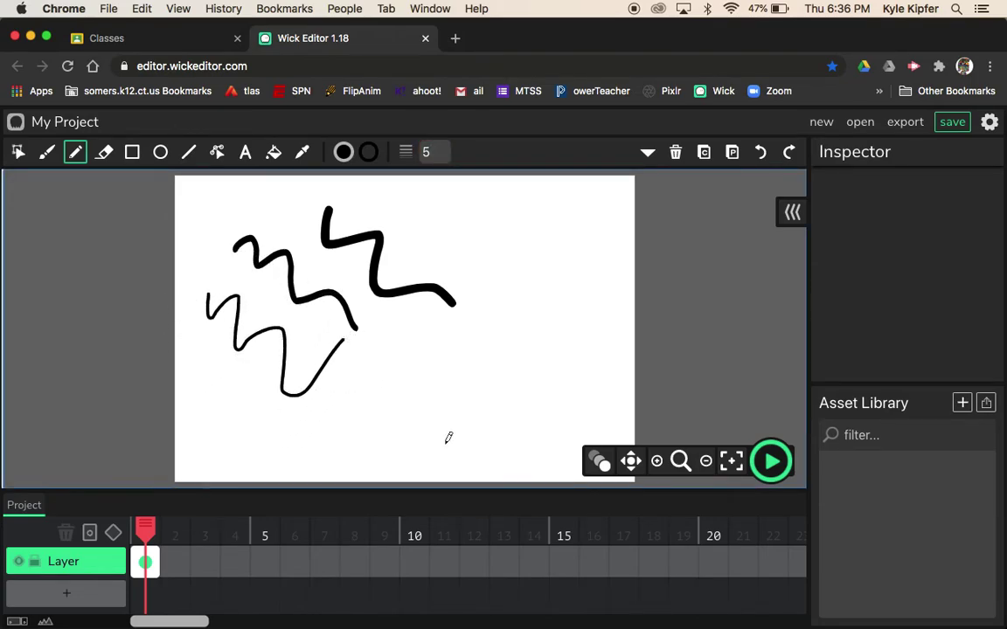
Step: Draw a short wavy pencil line below the existing pencil line in the canvas's lower-left area
mouse_move(220, 365)
mouse_down()
mouse_move(230, 402)
mouse_move(253, 382)
mouse_move(279, 423)
mouse_up()
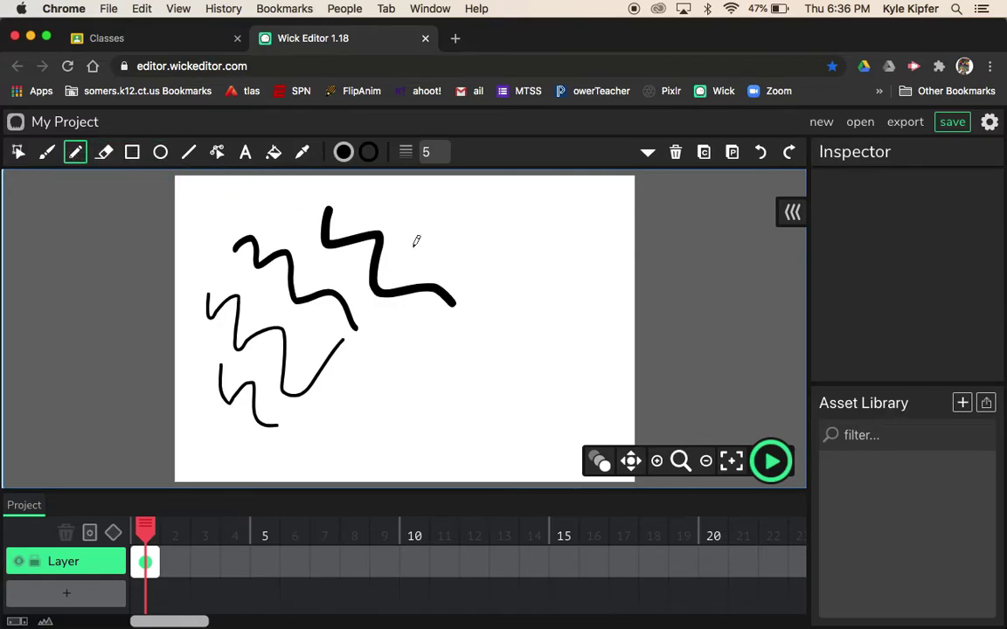
Step: Try drawing a curvy pencil line and a straight vertical one on the canvas's right side, and undo both
mouse_move(481, 224)
mouse_down()
mouse_move(506, 259)
mouse_move(496, 319)
mouse_move(507, 376)
mouse_up()
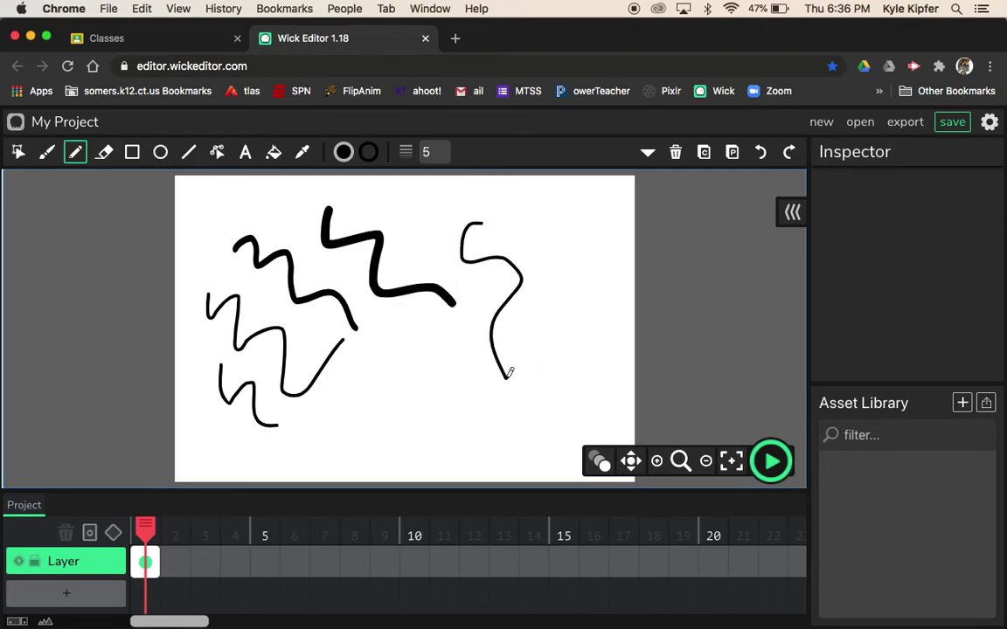
drag(575, 359, 573, 179)
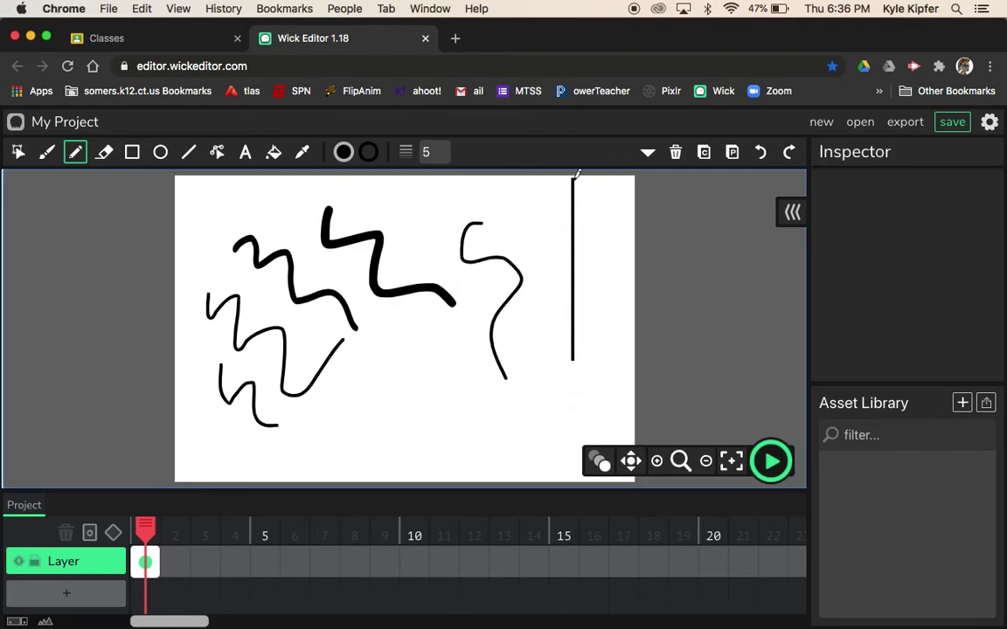
key(super+z)
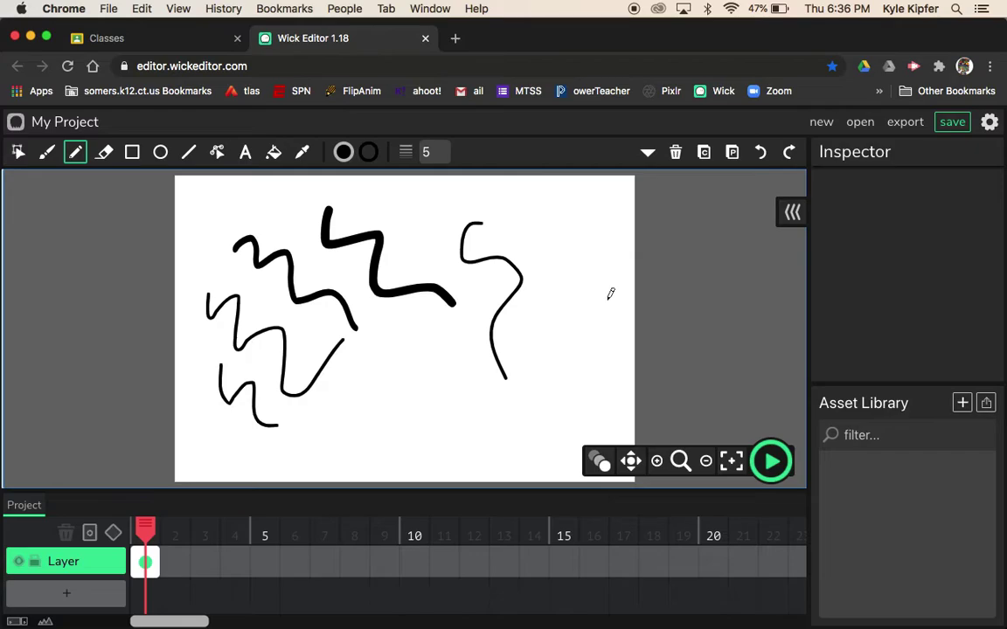
key(super+z)
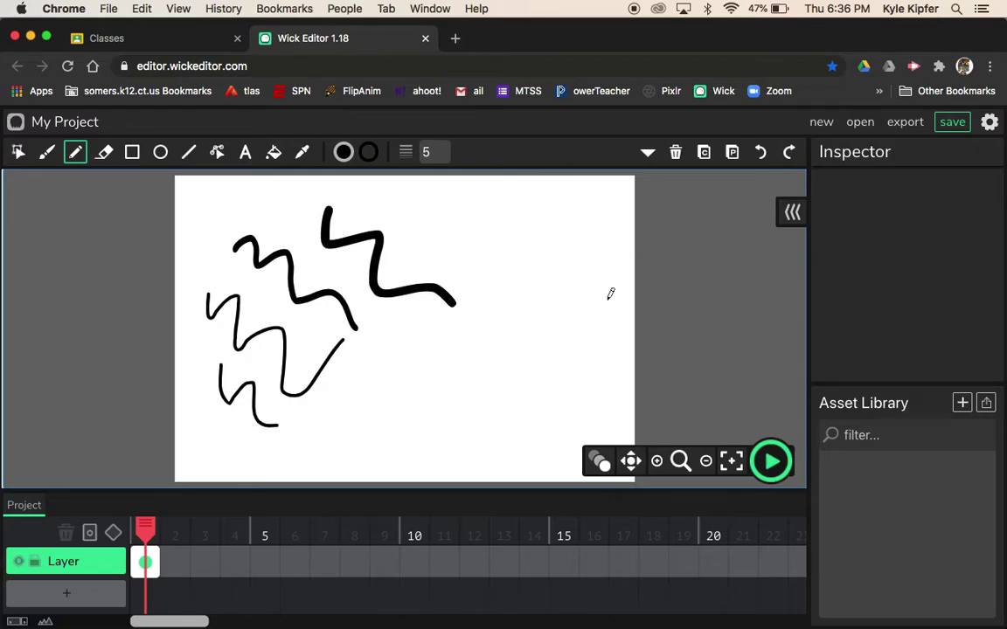
Step: Erase small gaps along the ends of both pencil lines with the Eraser at size 10, leaving dashed sections
click(104, 153)
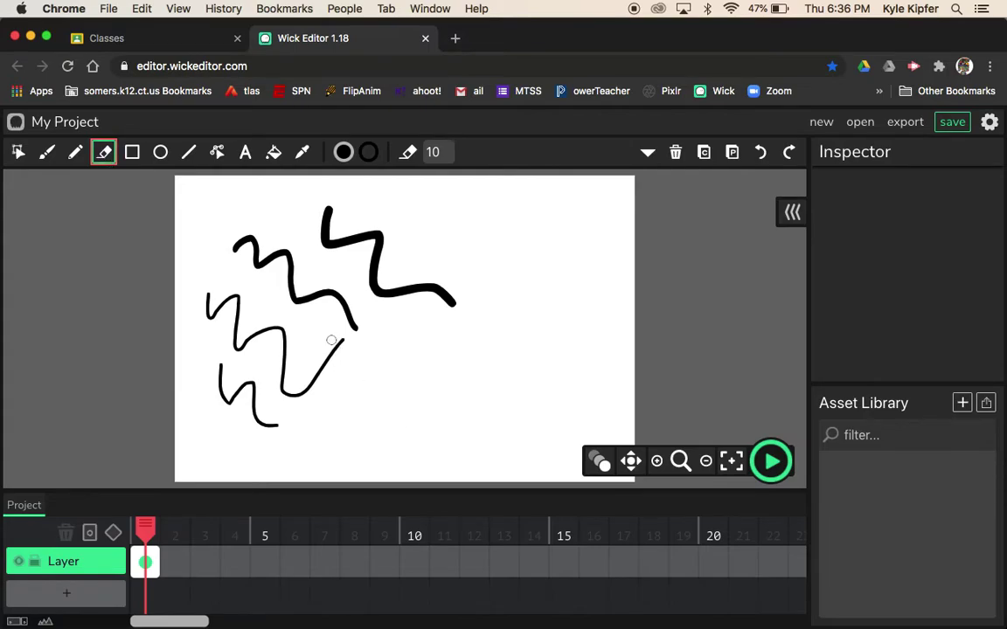
mouse_move(327, 343)
mouse_down()
mouse_move(330, 376)
mouse_move(305, 374)
mouse_move(317, 410)
mouse_up()
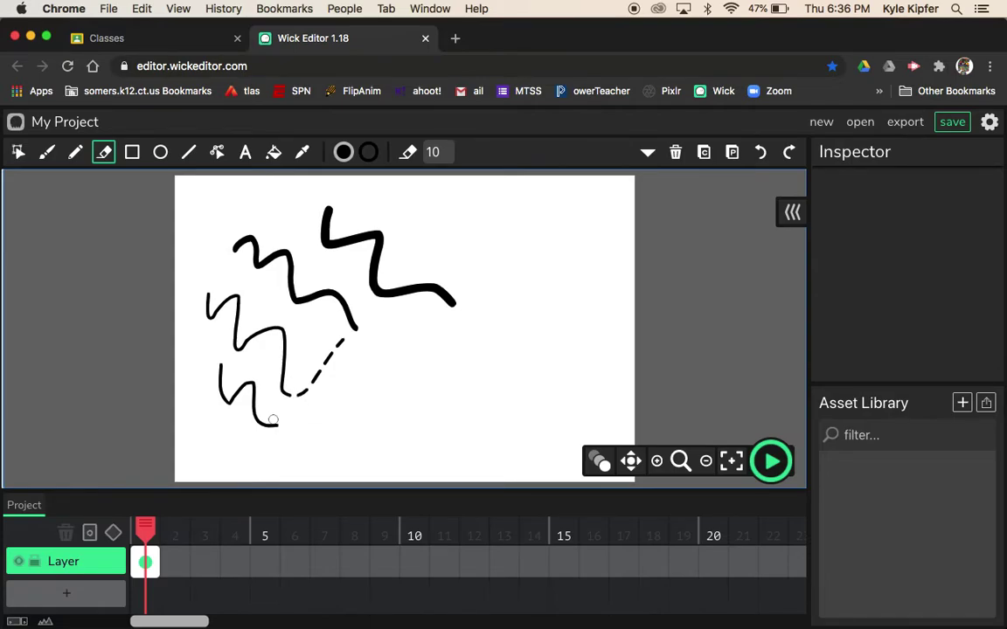
mouse_move(270, 413)
mouse_down()
mouse_move(263, 441)
mouse_move(247, 423)
mouse_up()
click(432, 152)
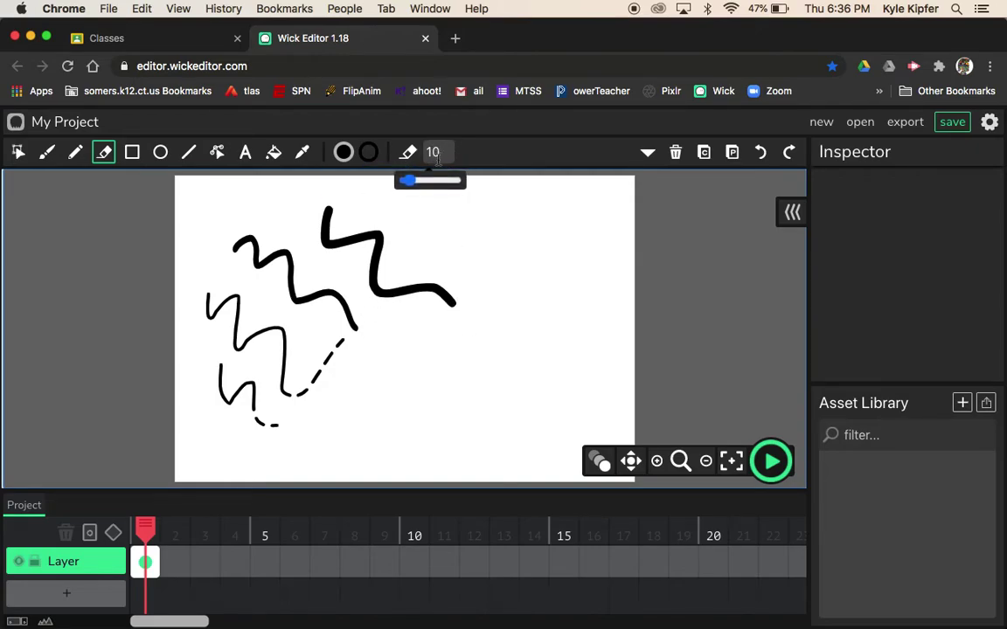
click(358, 350)
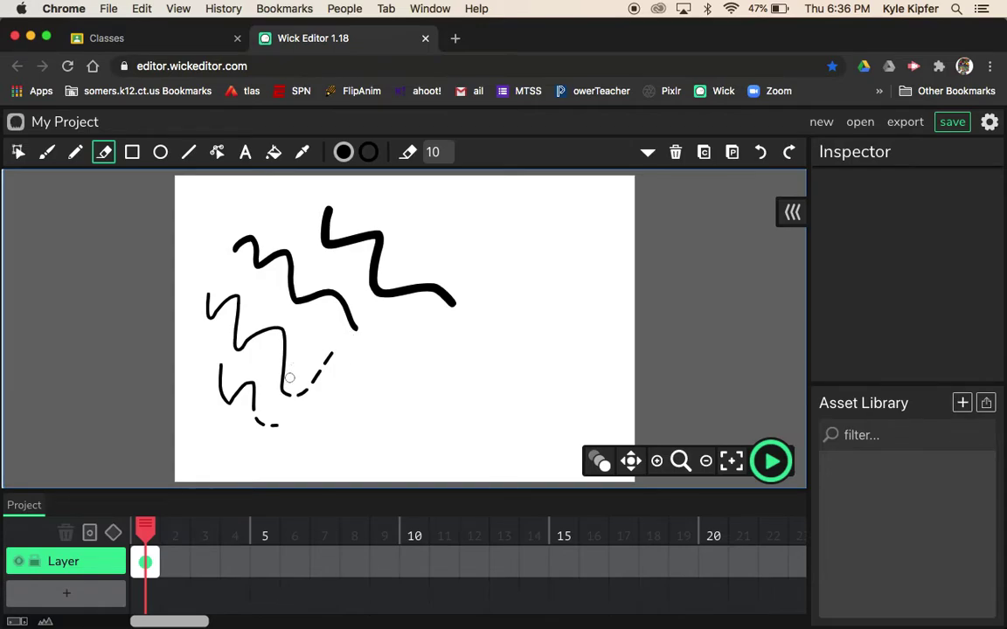
Step: Draw two horizontal black rectangles with stroke width 5, one near the canvas's bottom centre and one about 181 by 43 across its right edge
click(132, 159)
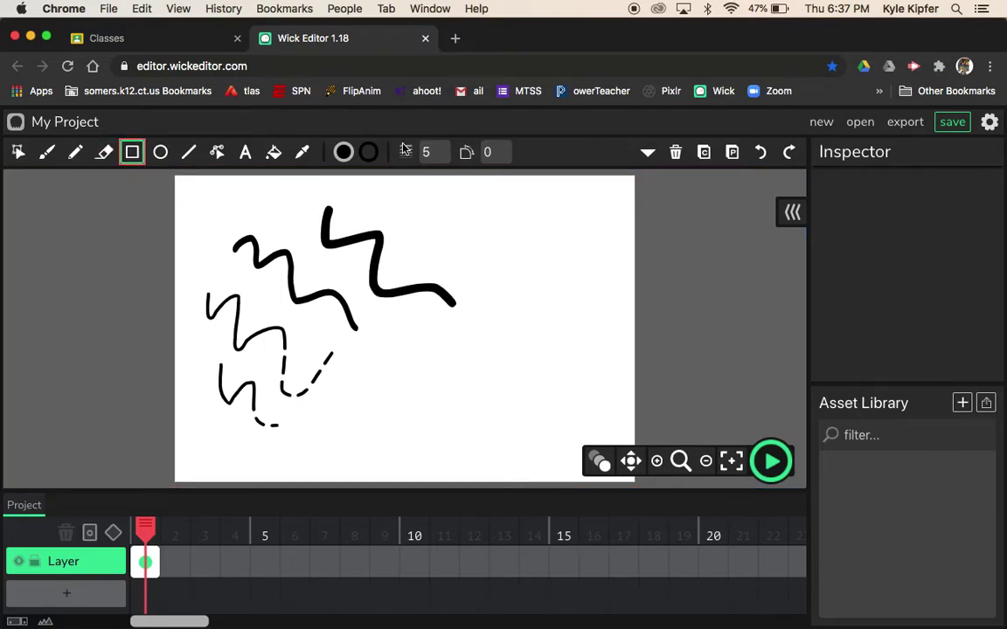
mouse_move(421, 158)
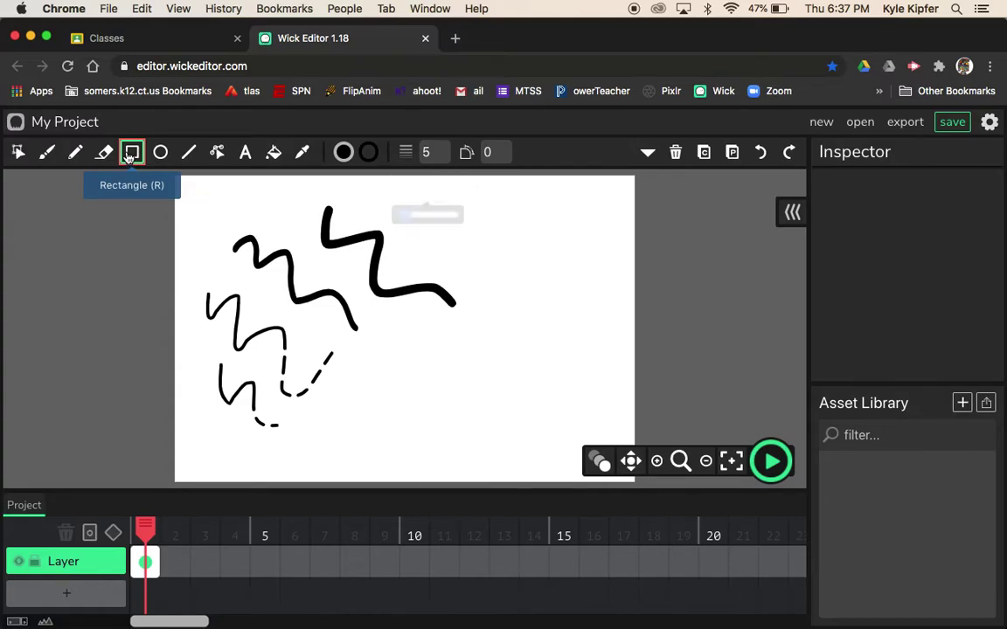
mouse_move(483, 157)
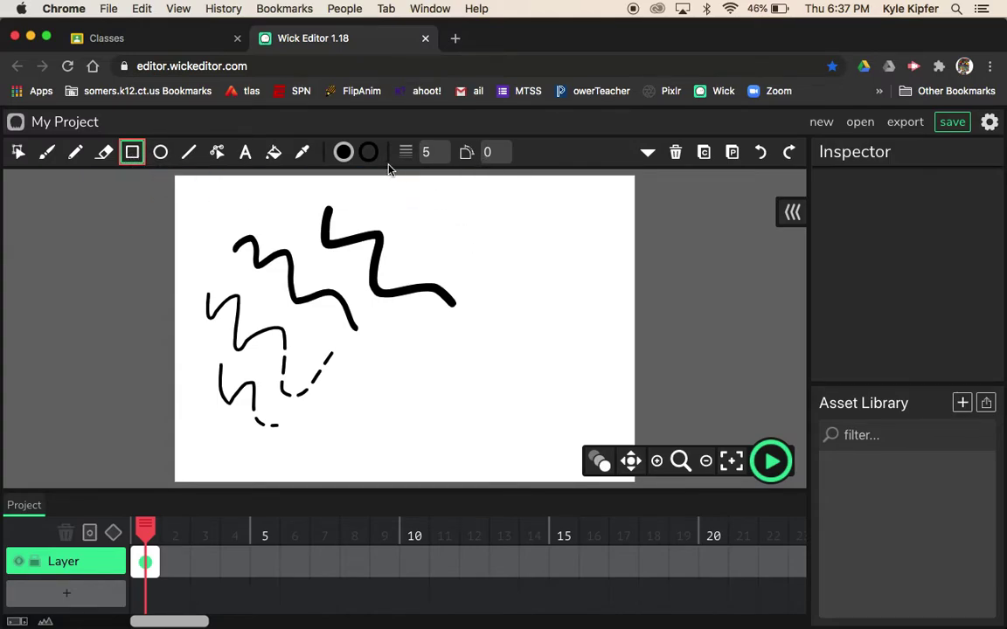
click(343, 153)
click(344, 153)
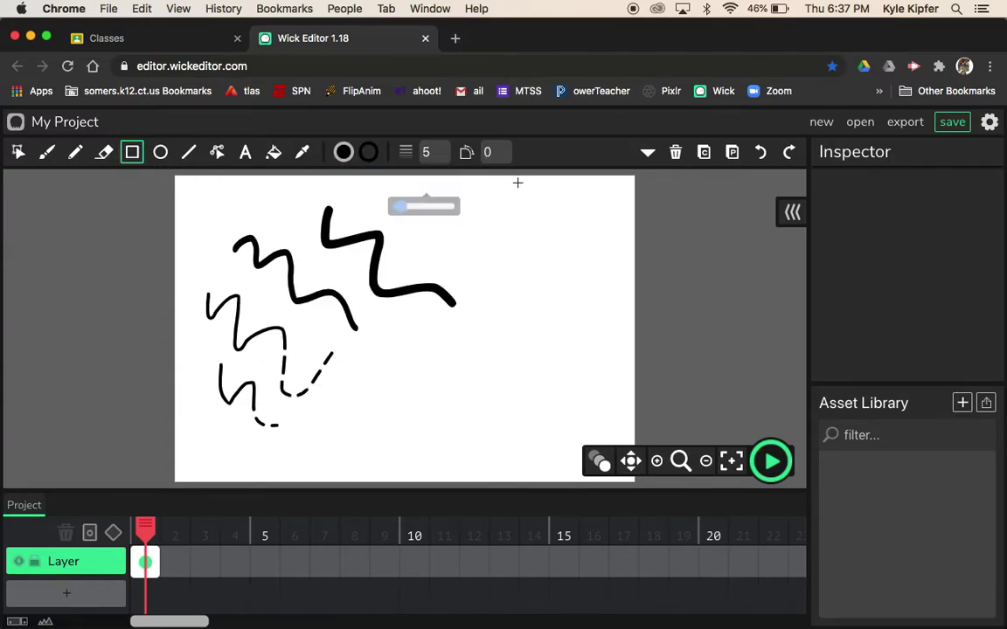
mouse_move(490, 154)
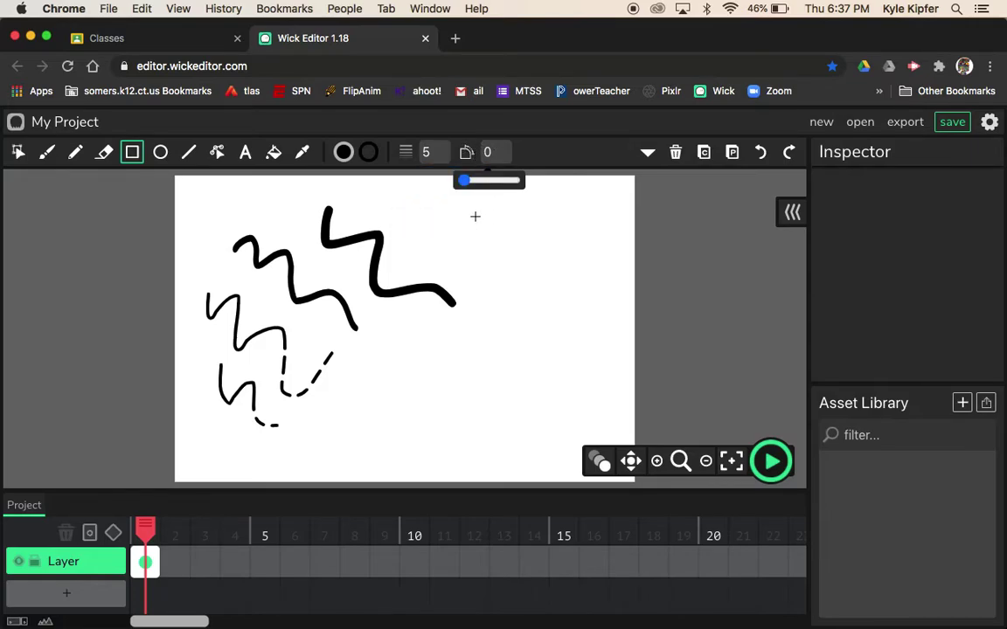
drag(338, 420, 432, 434)
drag(654, 250, 537, 280)
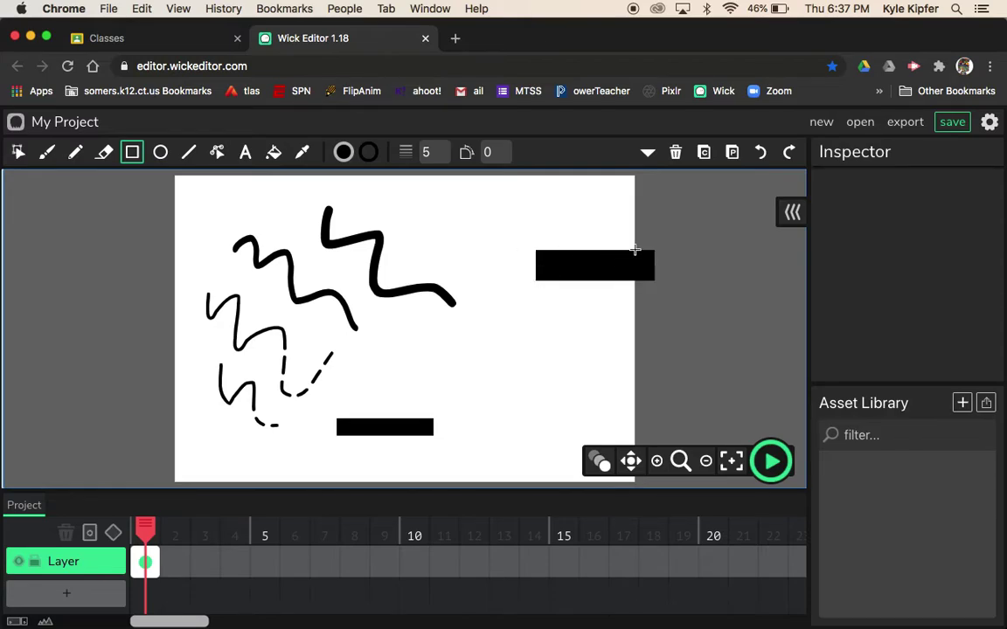
Step: Move the right-hand rectangle to about X 489, Y 98, fully on the canvas, and draw a narrow vertical black rectangle across it
click(18, 153)
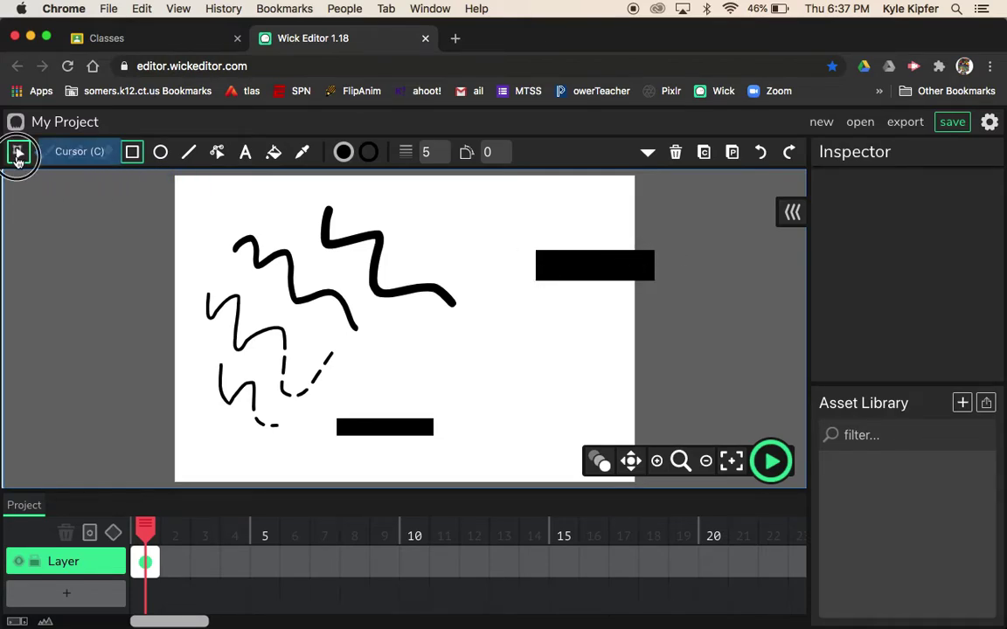
drag(614, 274, 563, 262)
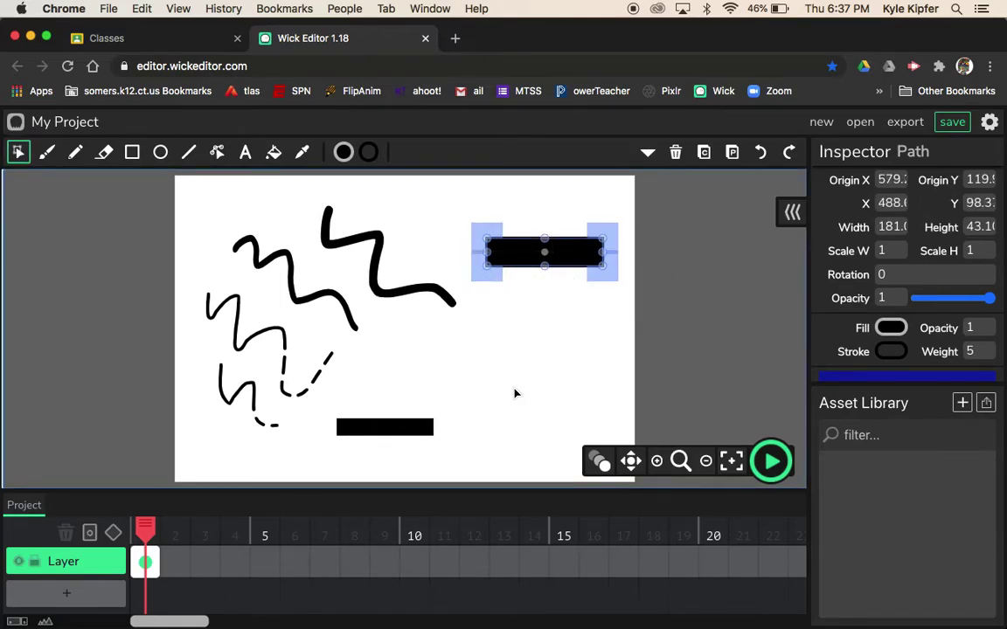
click(131, 153)
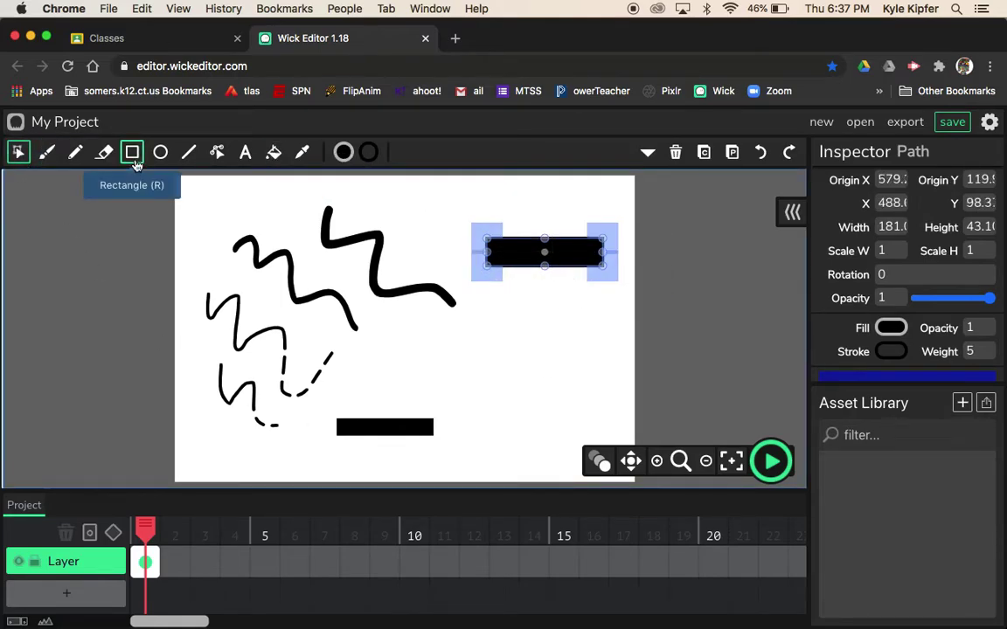
mouse_move(563, 205)
mouse_down()
mouse_move(589, 326)
mouse_move(568, 312)
mouse_up()
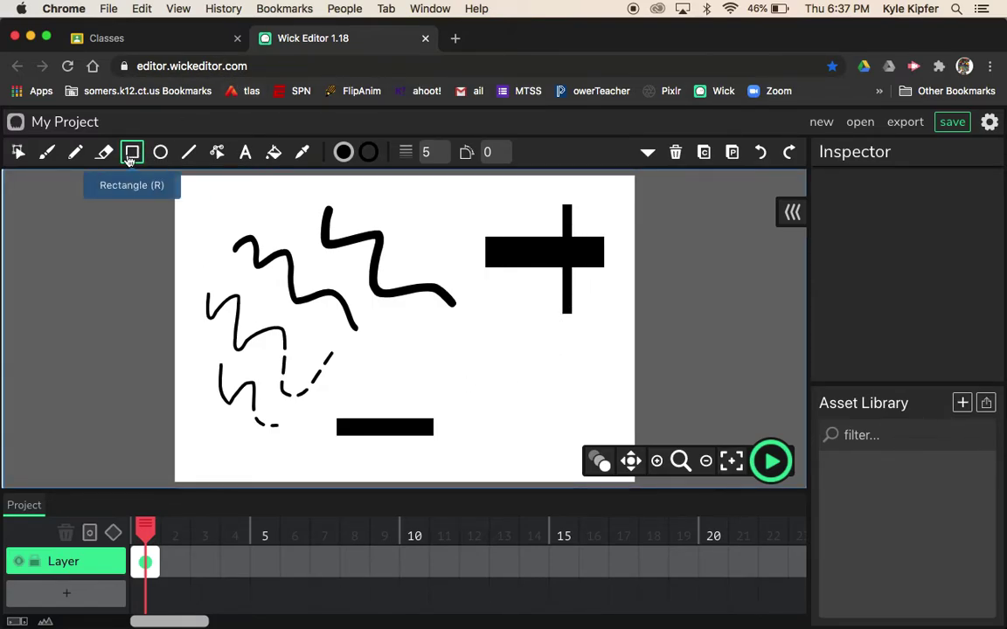
Step: Set the fill colour to light green B1E061 and draw a small rectangle at lower left and an upright one over the wide black bar
click(345, 154)
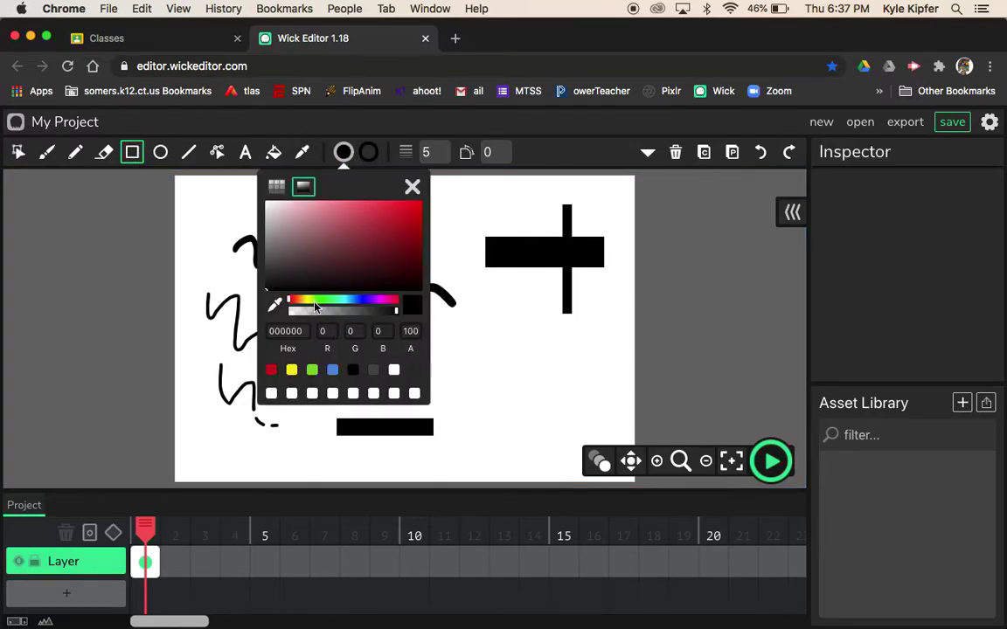
click(314, 302)
click(353, 211)
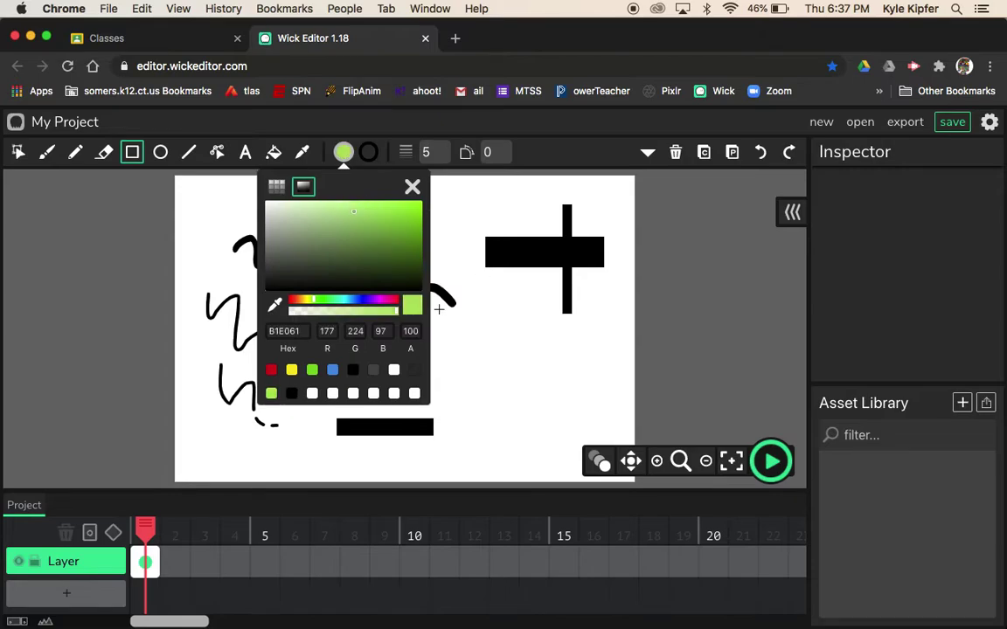
click(413, 188)
mouse_move(230, 442)
mouse_down()
mouse_move(261, 458)
mouse_move(329, 463)
mouse_move(313, 444)
mouse_move(220, 404)
mouse_move(194, 373)
mouse_move(217, 405)
mouse_move(219, 436)
mouse_move(193, 438)
mouse_move(204, 463)
mouse_move(259, 458)
mouse_up()
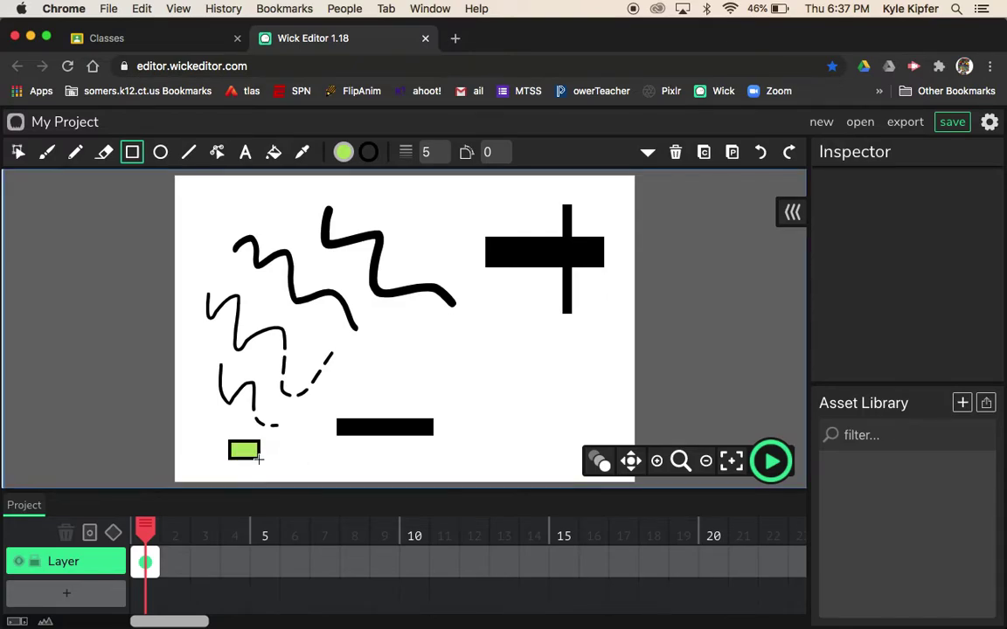
drag(532, 308, 513, 254)
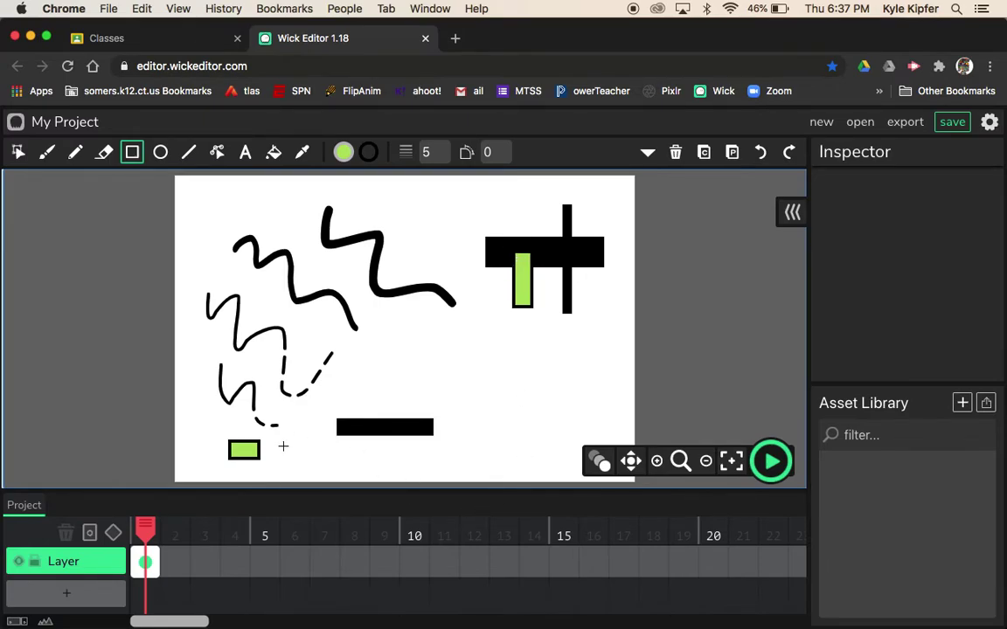
Step: Draw a green circle in the canvas's lower-right area and a flat green ellipse above the wide black bar with the Ellipse tool
click(160, 154)
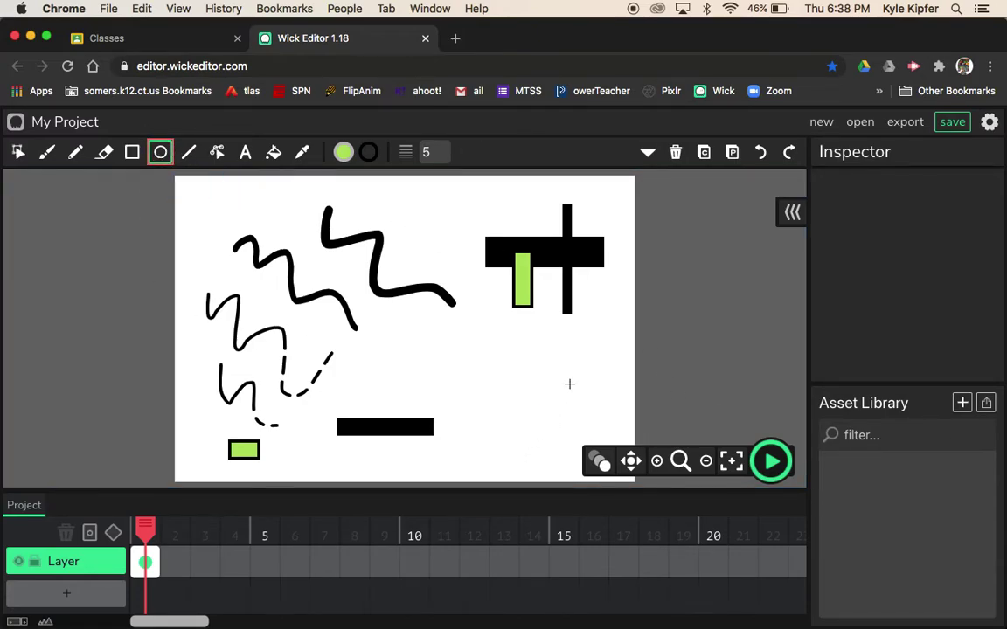
mouse_move(569, 373)
mouse_down()
mouse_move(469, 421)
mouse_move(490, 459)
mouse_move(535, 405)
mouse_move(490, 440)
mouse_up()
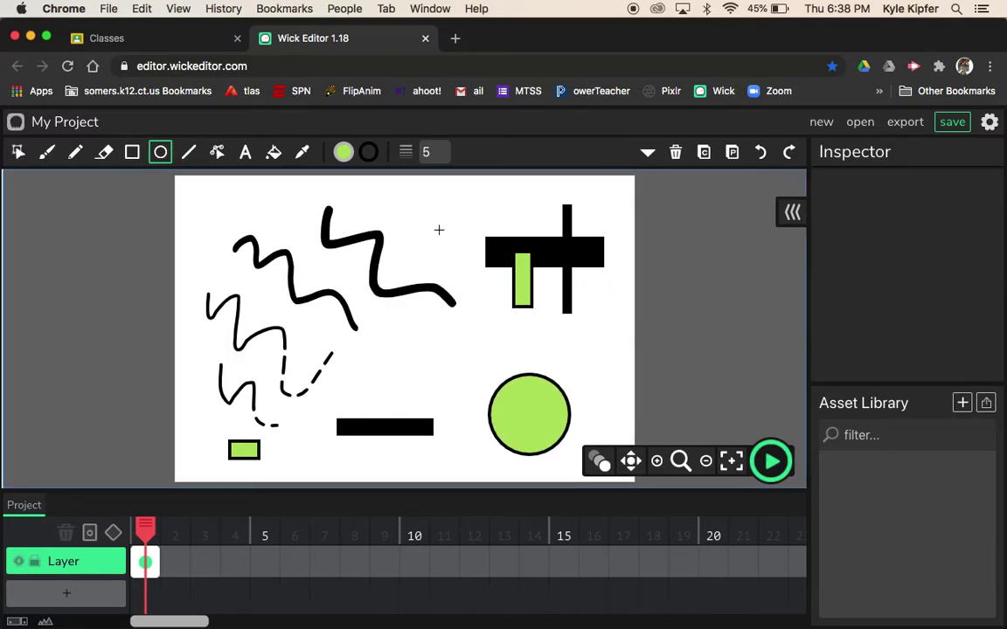
drag(456, 213, 519, 229)
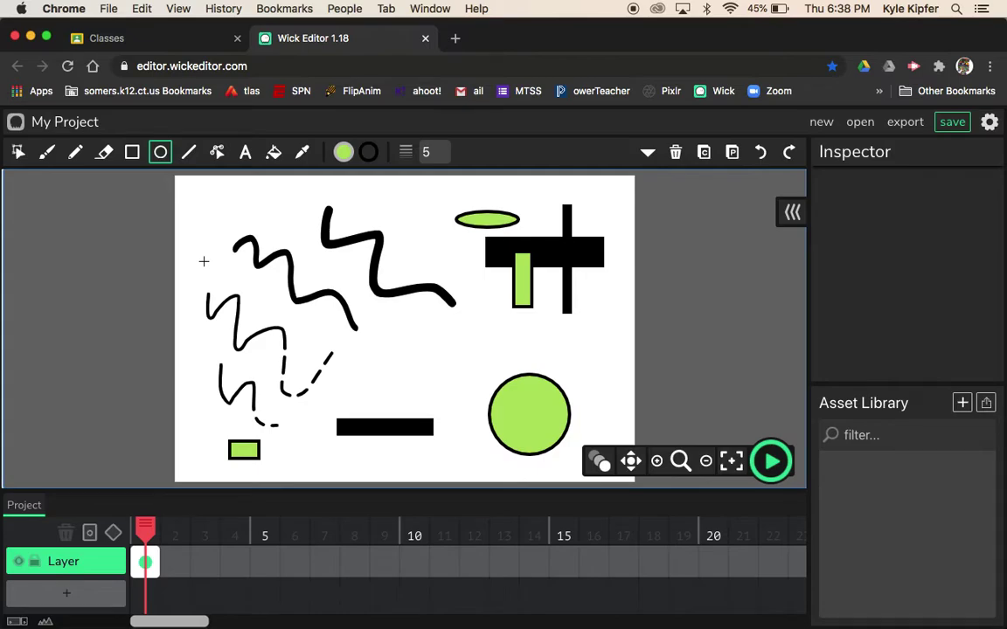
Step: Draw a zigzag of four connected straight lines at stroke width 5 between the right brush stroke and the green circle
click(187, 153)
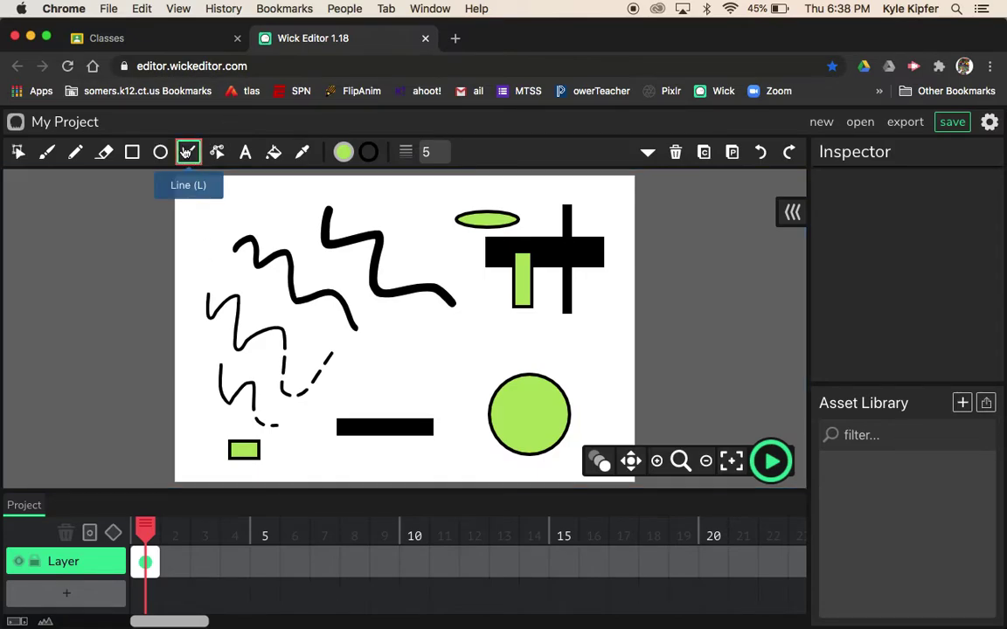
click(429, 154)
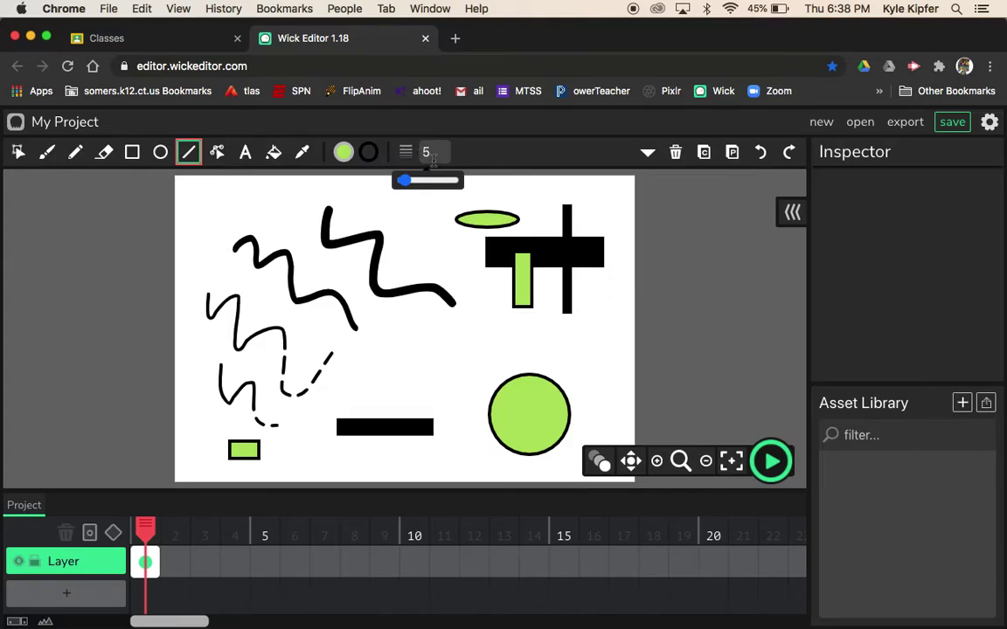
click(487, 361)
mouse_move(492, 357)
mouse_down()
mouse_move(449, 315)
mouse_move(431, 312)
mouse_up()
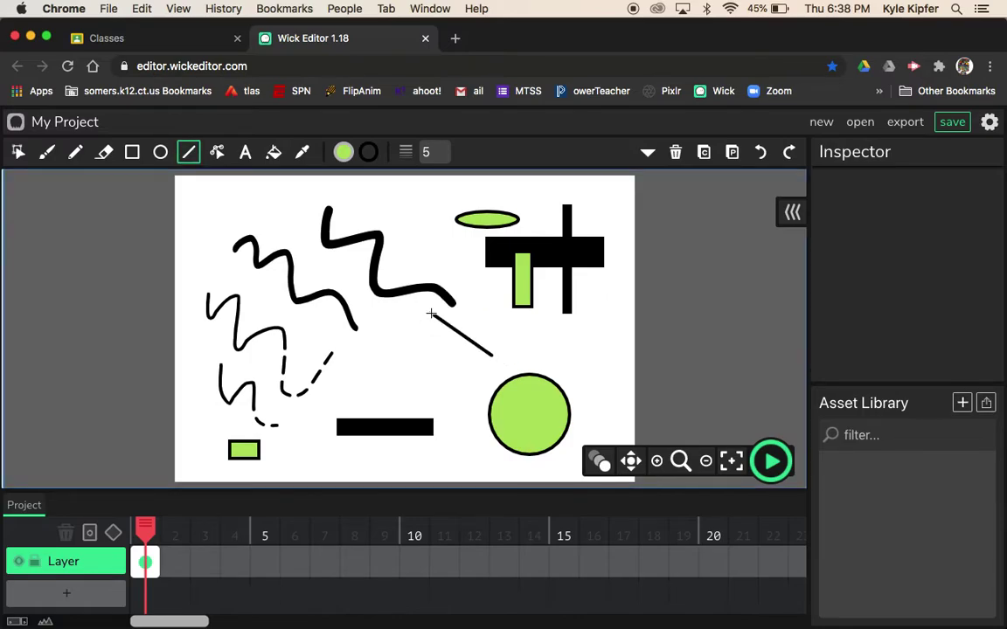
mouse_move(431, 313)
mouse_down()
mouse_move(479, 400)
mouse_move(456, 386)
mouse_move(461, 371)
mouse_move(472, 374)
mouse_move(477, 396)
mouse_move(410, 371)
mouse_move(476, 426)
mouse_move(469, 437)
mouse_up()
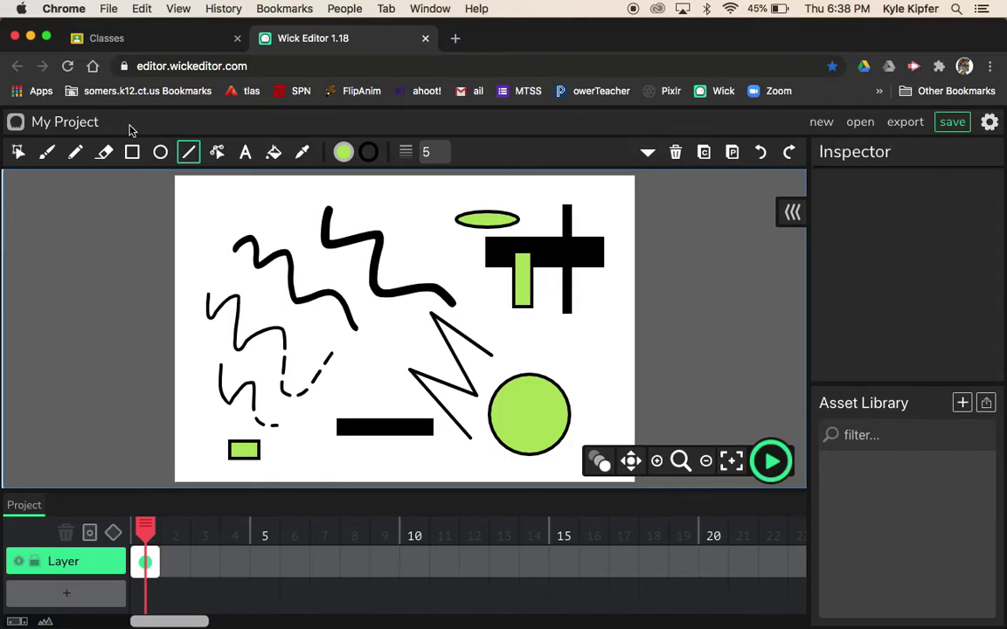
Step: Bend the straight segments of the zigzag into curves with the Path Cursor
click(217, 153)
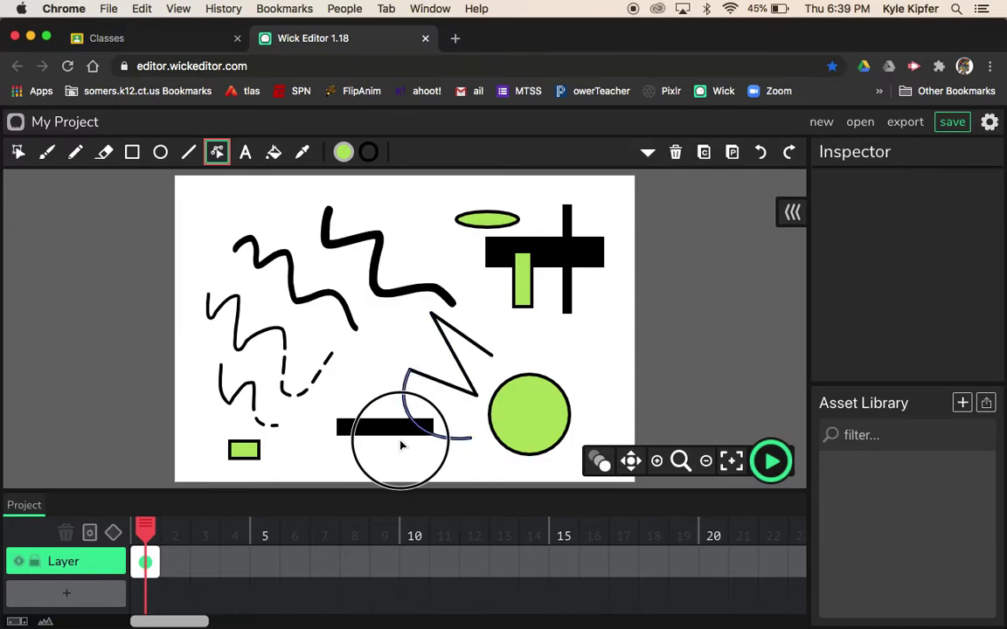
click(450, 404)
mouse_move(447, 391)
mouse_down()
mouse_move(434, 372)
mouse_move(465, 353)
mouse_move(472, 367)
mouse_up()
mouse_move(455, 330)
mouse_down()
mouse_move(465, 346)
mouse_move(490, 330)
mouse_move(487, 338)
mouse_up()
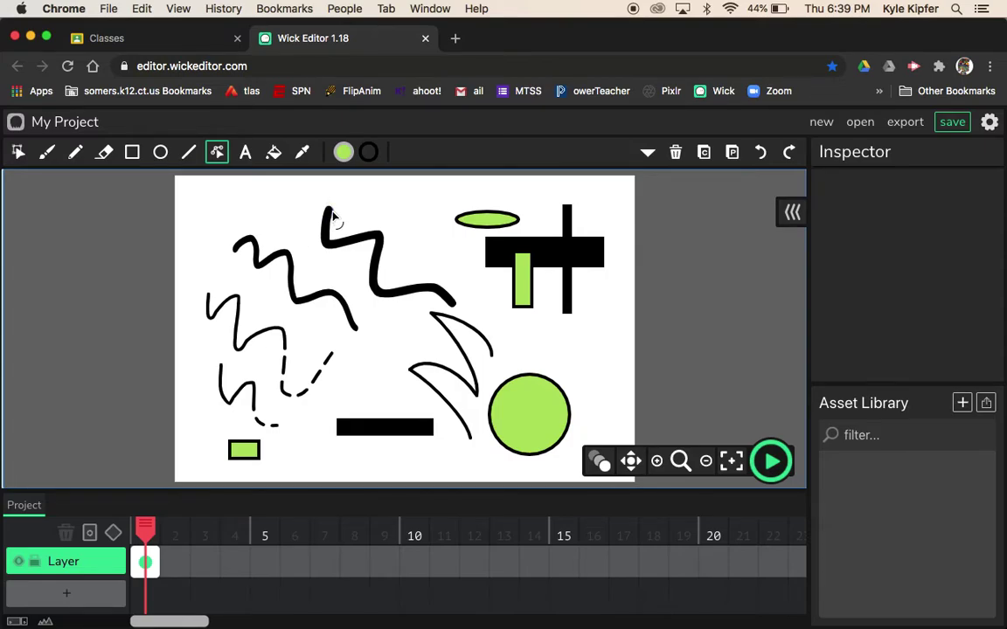
Step: Reshape the upper end of the right brush stroke into a pointed blob, and stretch the longer pencil line's upper end into an arc
mouse_move(332, 217)
mouse_down()
mouse_move(385, 227)
mouse_move(377, 215)
mouse_move(395, 209)
mouse_up()
mouse_move(331, 220)
mouse_down()
mouse_move(362, 229)
mouse_move(330, 213)
mouse_move(339, 197)
mouse_move(333, 213)
mouse_move(349, 209)
mouse_move(346, 193)
mouse_move(371, 201)
mouse_move(407, 185)
mouse_move(449, 201)
mouse_move(353, 218)
mouse_move(328, 201)
mouse_up()
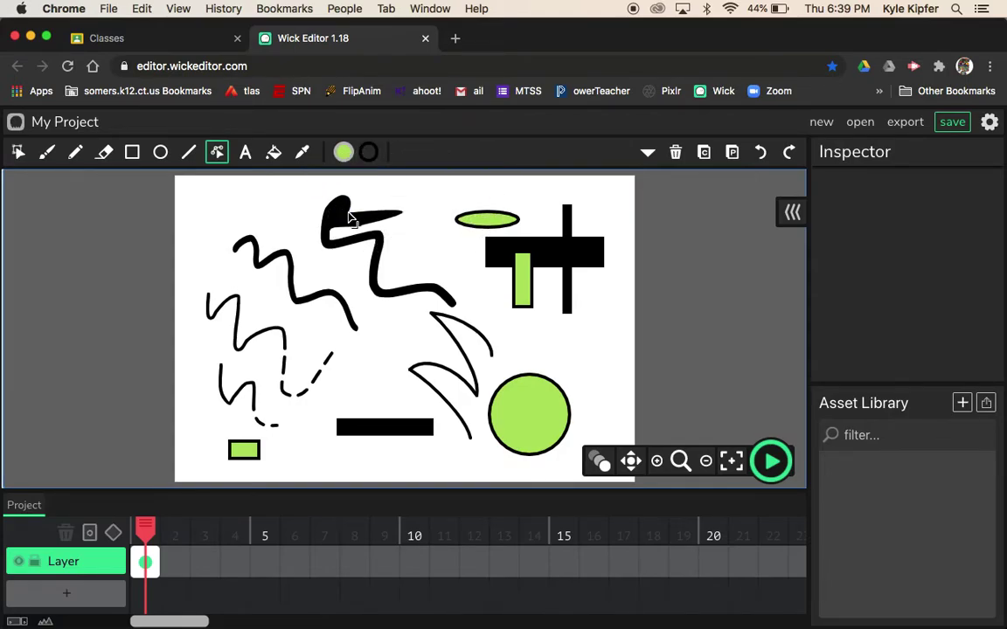
mouse_move(209, 302)
mouse_down()
mouse_move(232, 231)
mouse_move(245, 252)
mouse_move(210, 251)
mouse_up()
mouse_move(213, 274)
mouse_down()
mouse_move(195, 260)
mouse_move(192, 278)
mouse_up()
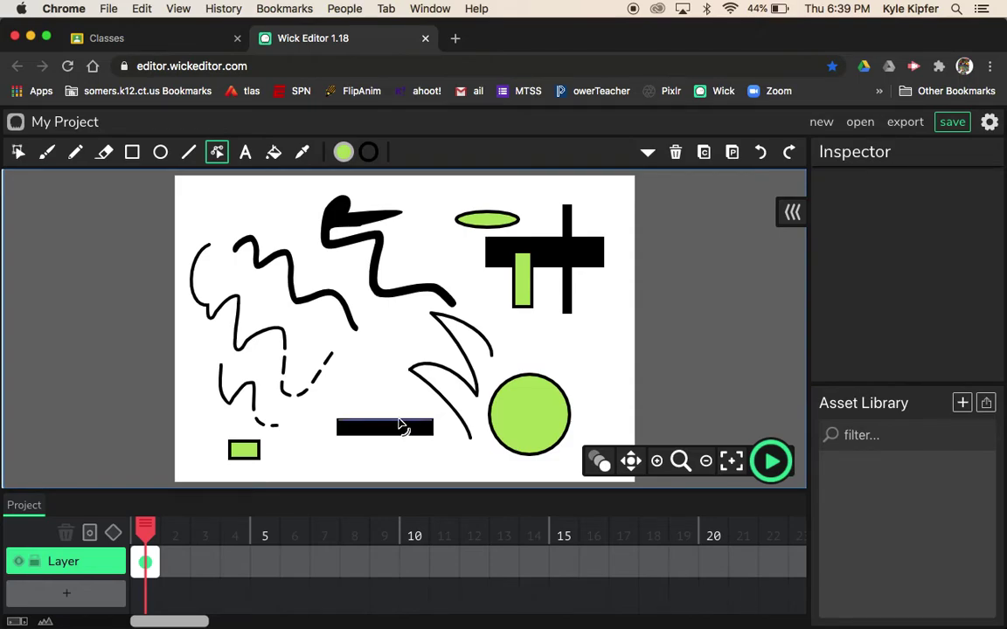
Step: Bend the lower black rectangle's upper edge into a dome and curve the small green rectangle's right edge inward into a notch
mouse_move(390, 427)
mouse_down()
mouse_move(386, 323)
mouse_move(389, 375)
mouse_up()
drag(262, 454, 247, 451)
drag(442, 365, 474, 354)
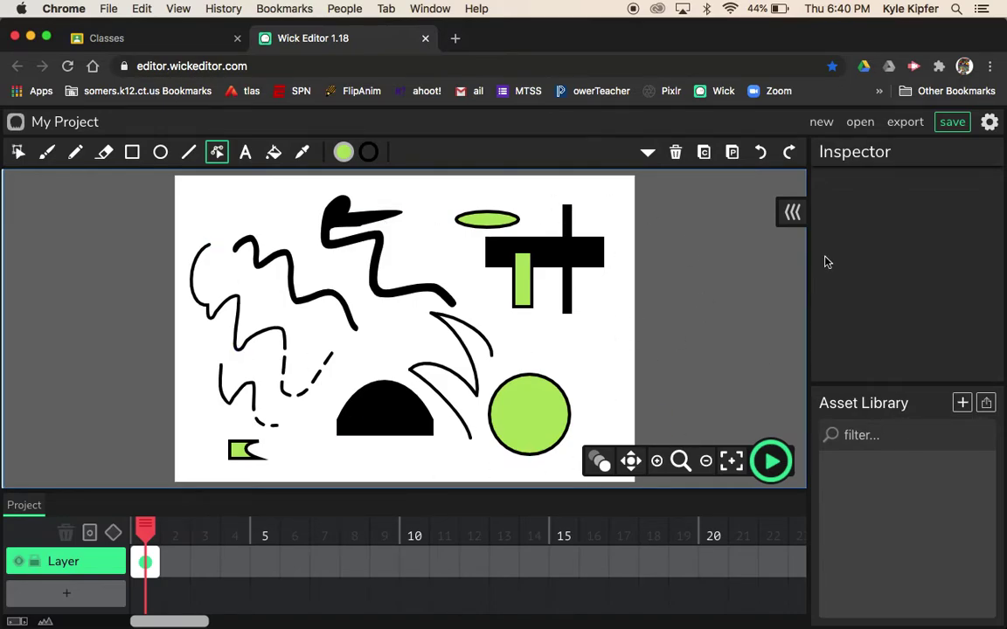
Step: Set the project's background color to tan, hex E0C384, in the project settings
click(989, 121)
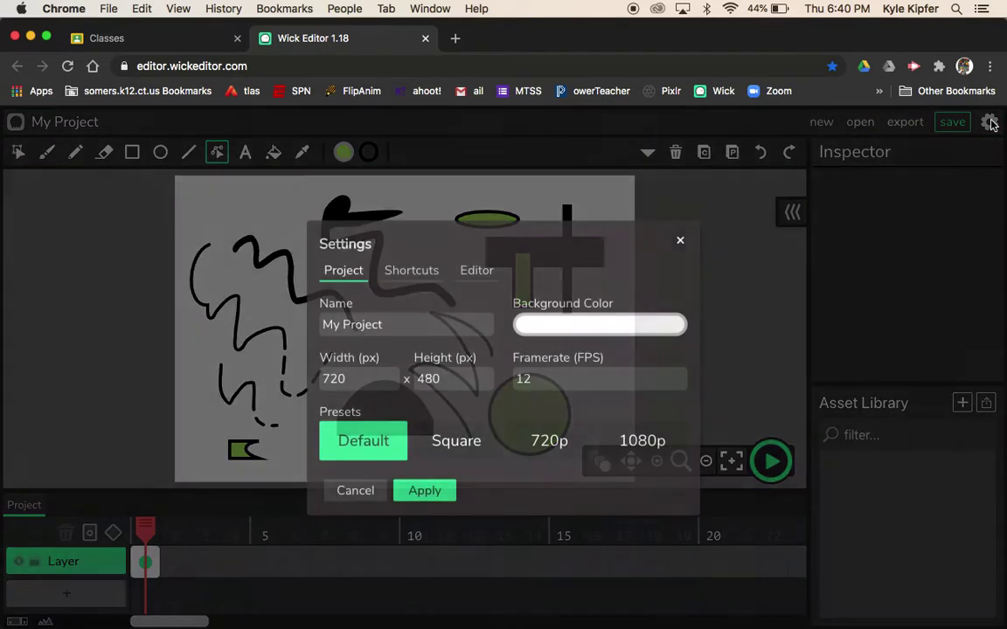
click(607, 331)
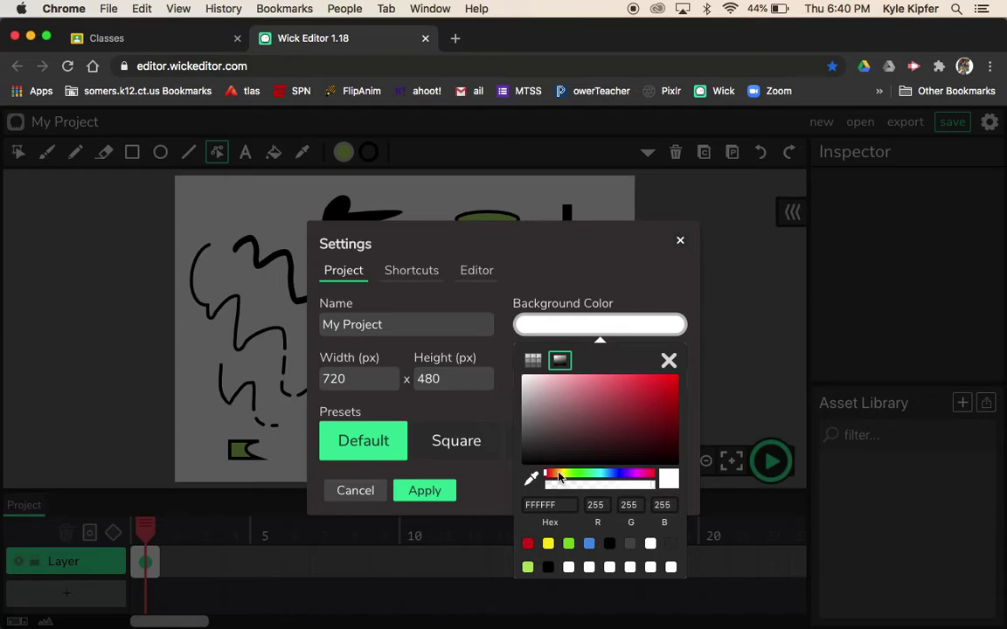
click(560, 476)
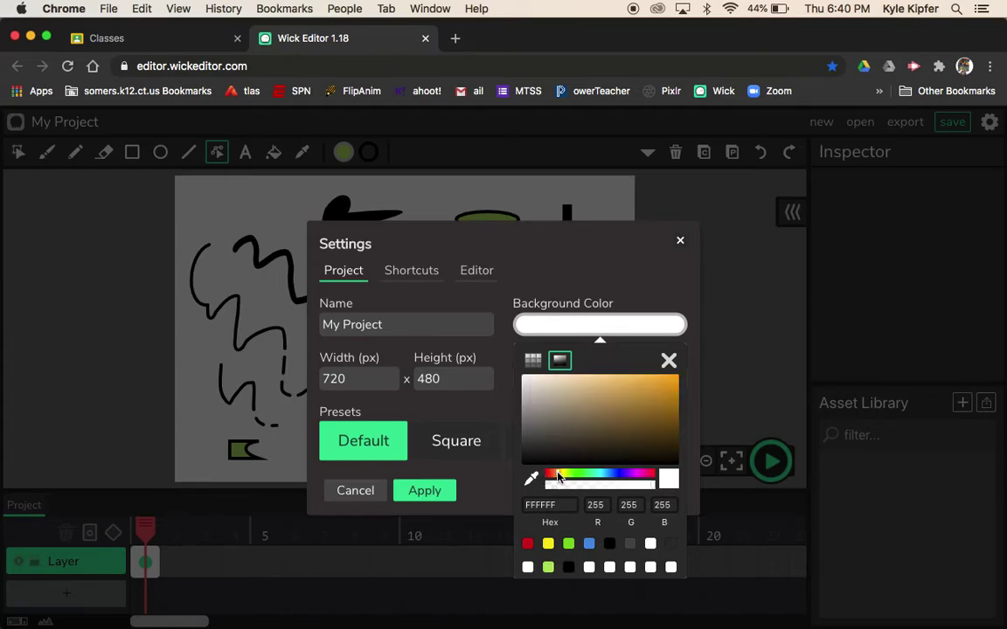
click(586, 385)
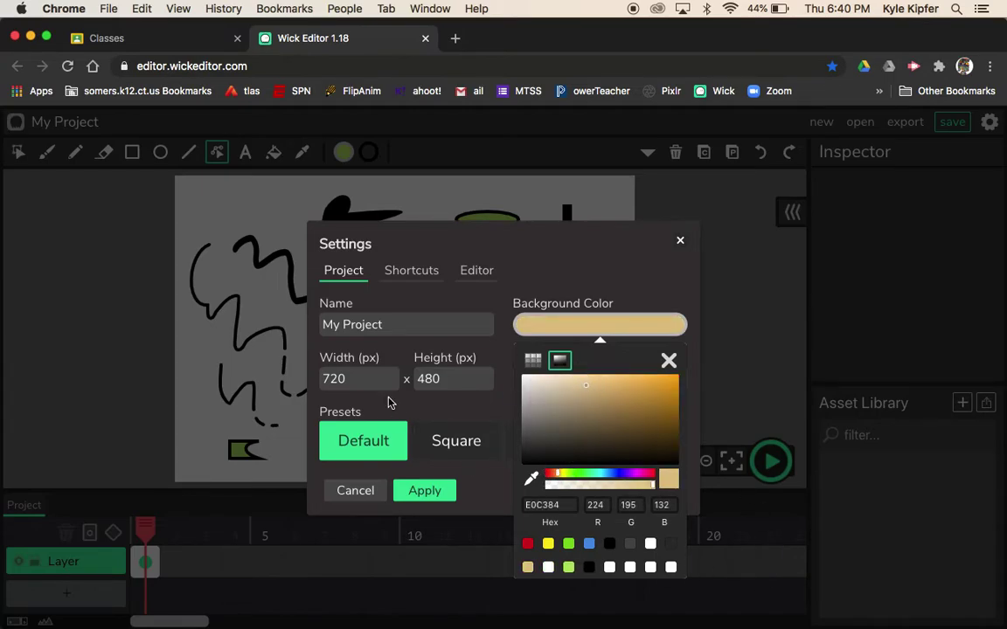
Step: Rename the project as Wickdraw, apply the project settings and close them
click(407, 373)
click(397, 325)
text(Wickdraw)
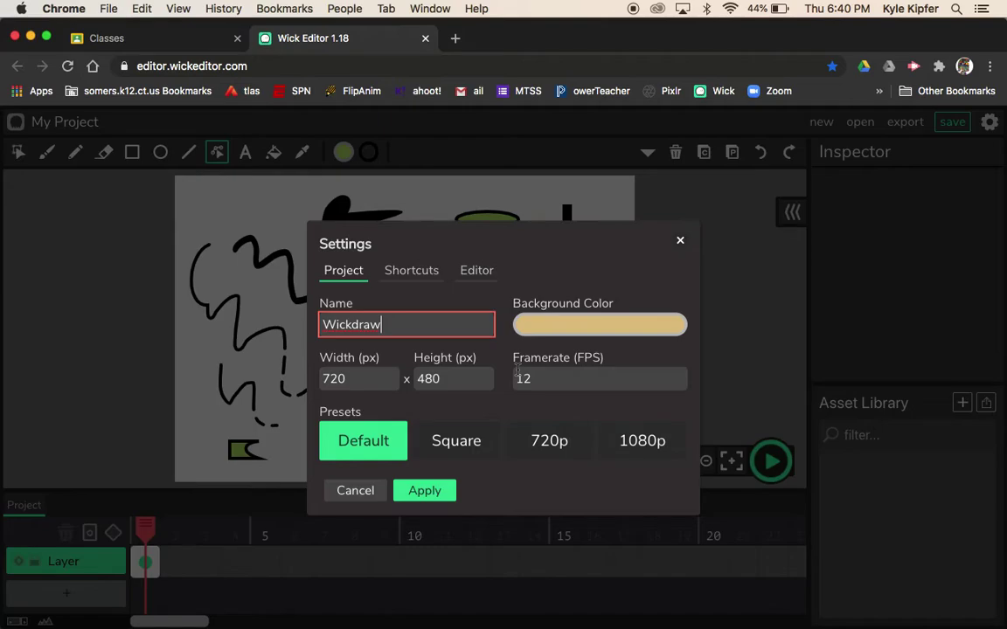
click(440, 492)
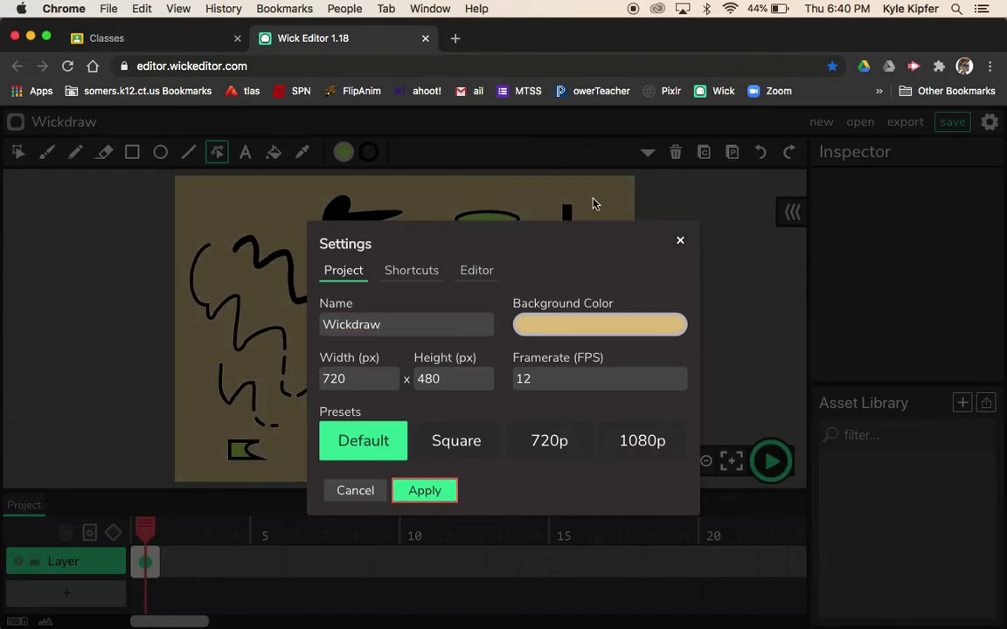
click(680, 240)
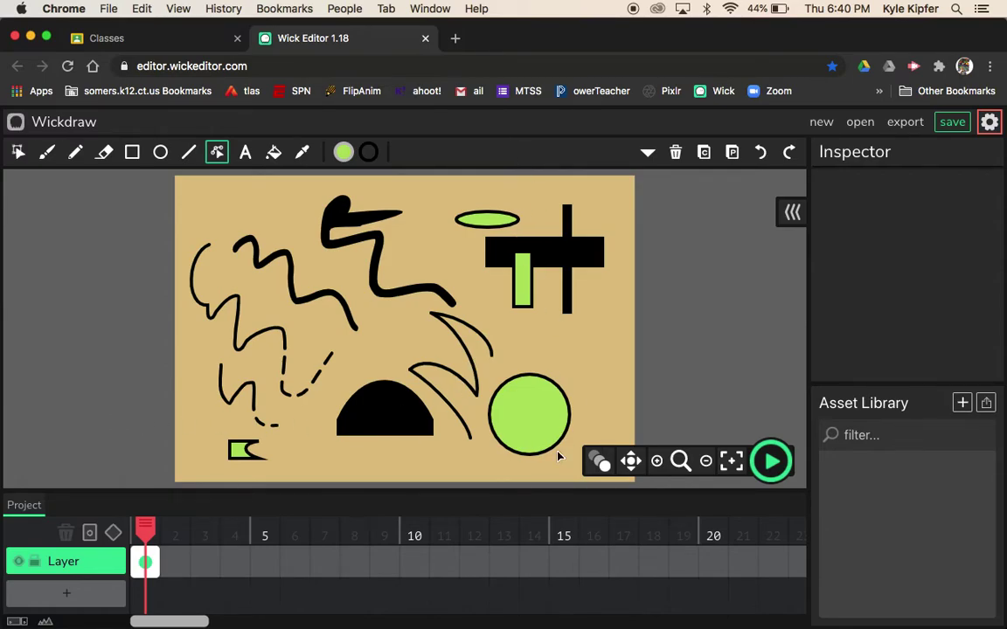
Step: Add a second layer below the existing one and extend the drawing's frame on the first layer to a length of 20
click(69, 596)
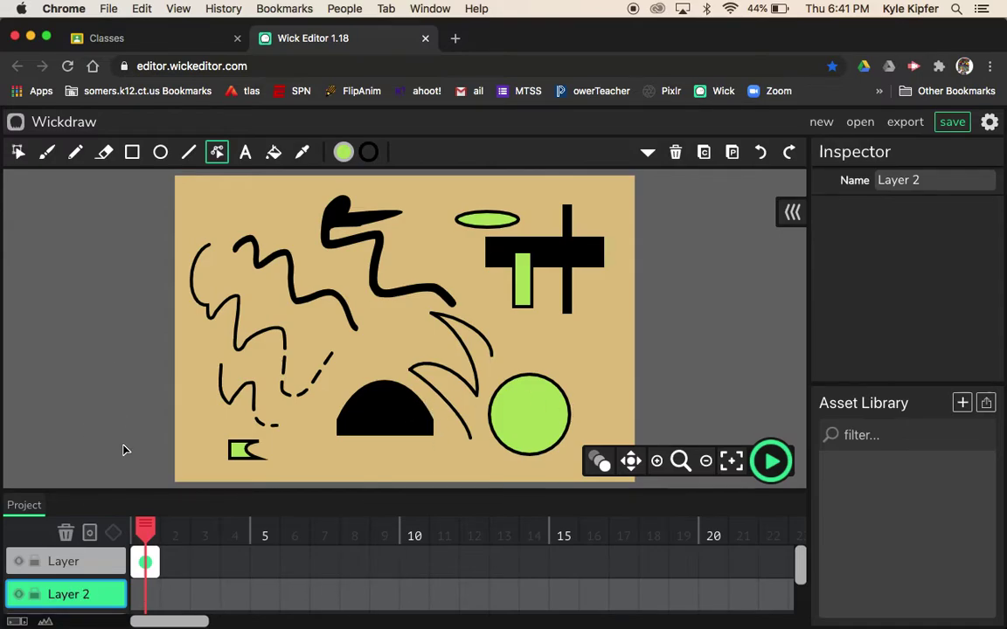
click(96, 564)
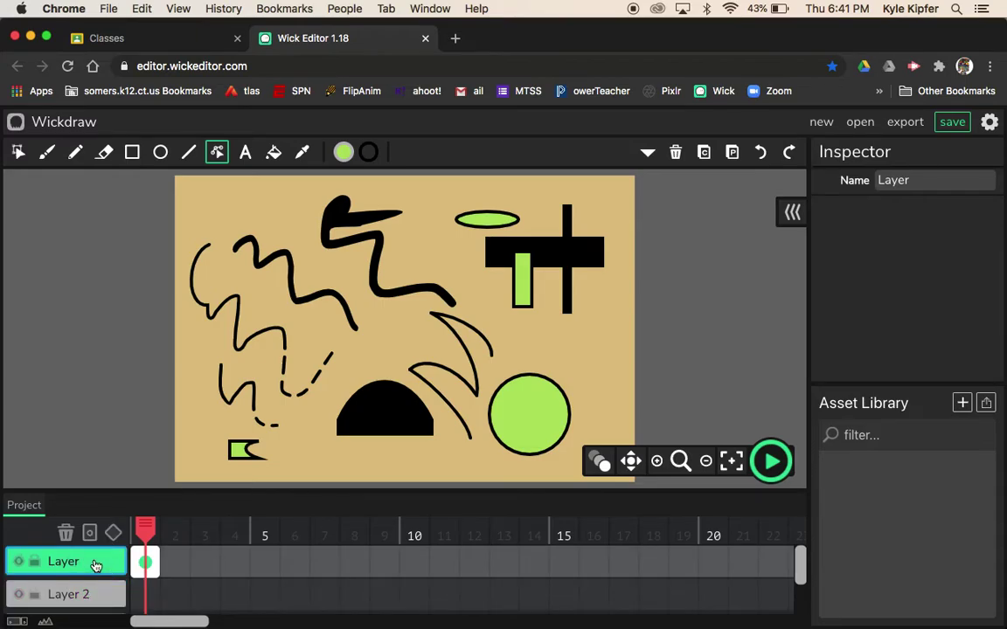
click(145, 562)
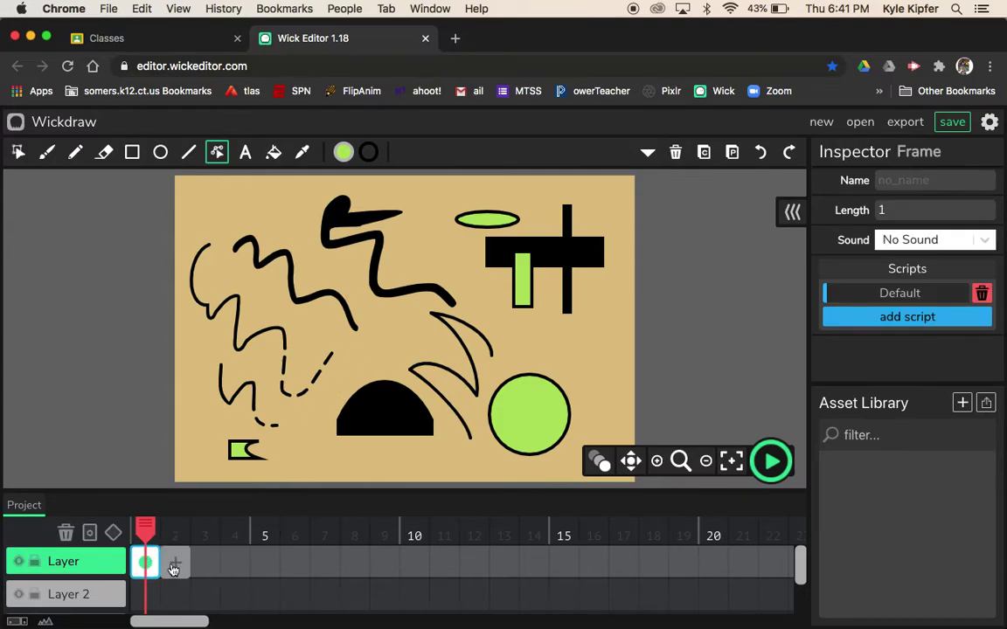
drag(158, 565, 724, 559)
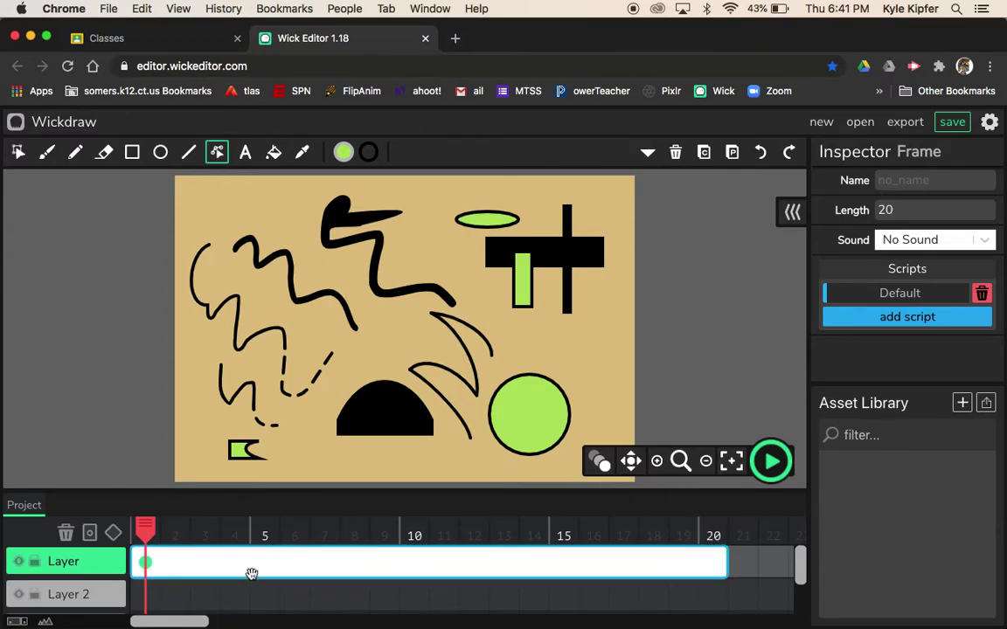
Step: Preview the animation, stop playback and return the playhead to frame 1
click(772, 466)
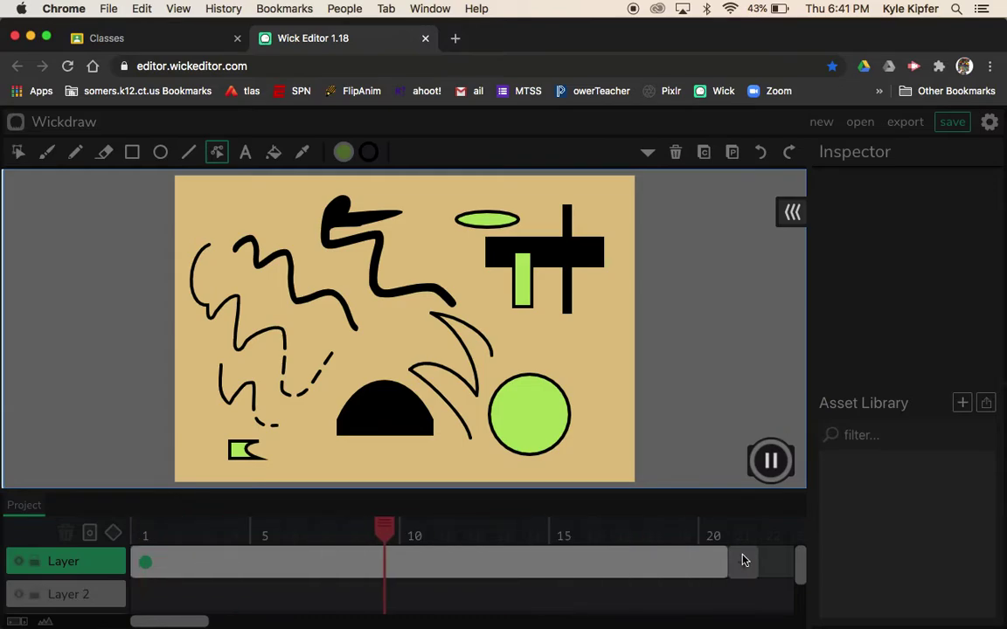
click(771, 463)
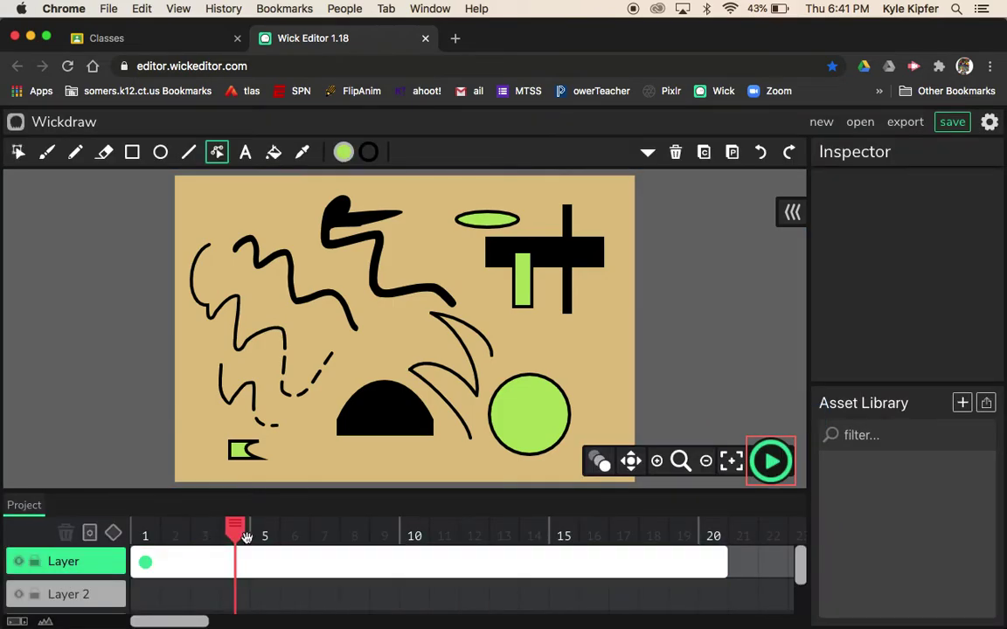
drag(216, 532, 141, 535)
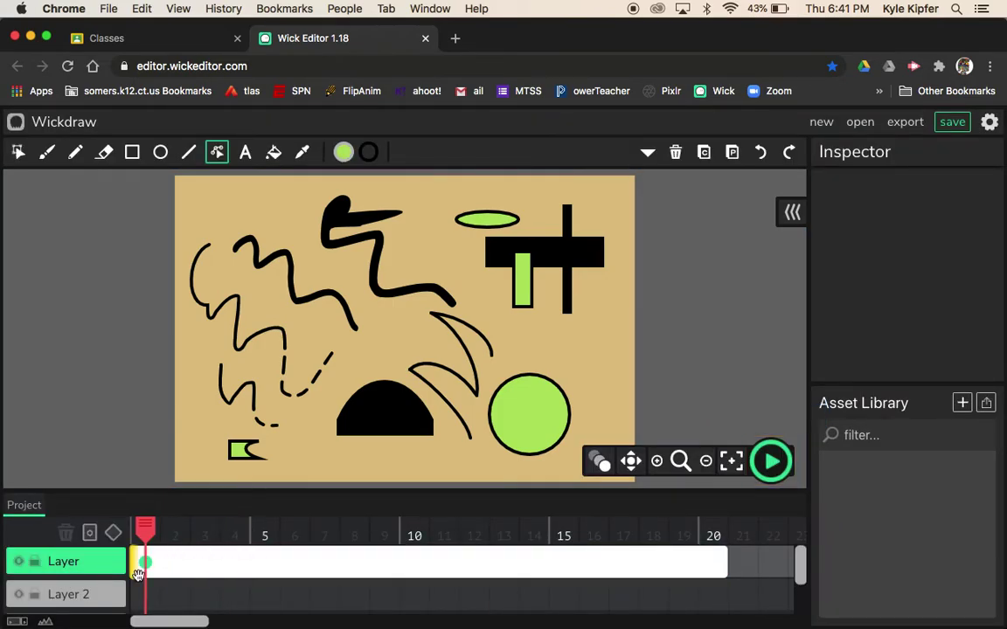
Step: Create a frame at position 1 on Layer 2 and place the author's nickname in capitals as text above the green circle
click(147, 596)
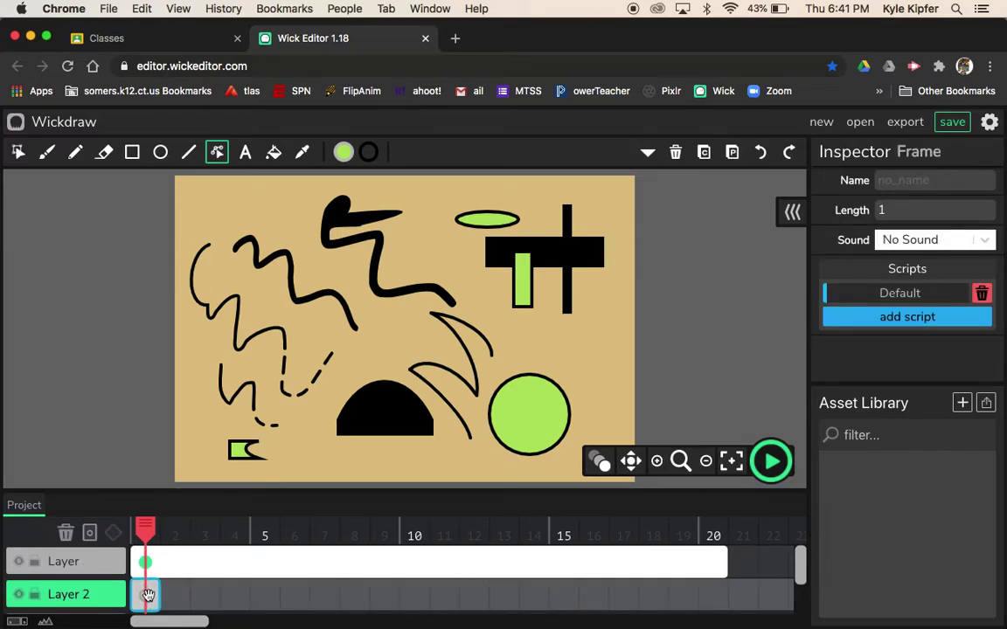
click(247, 153)
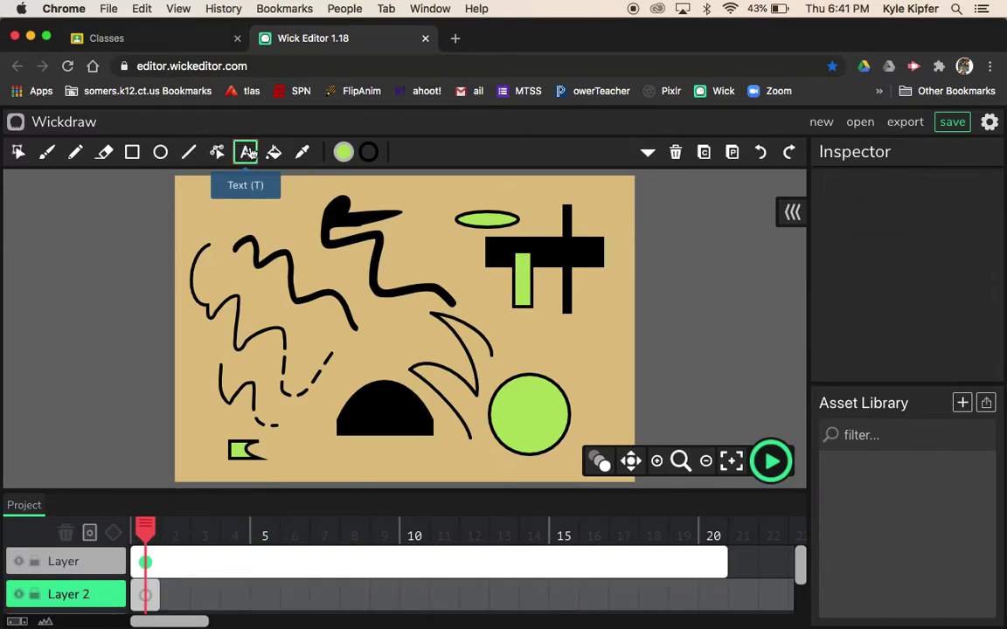
click(489, 362)
key(BackSpace)
key(BackSpace)
key(BackSpace)
key(BackSpace)
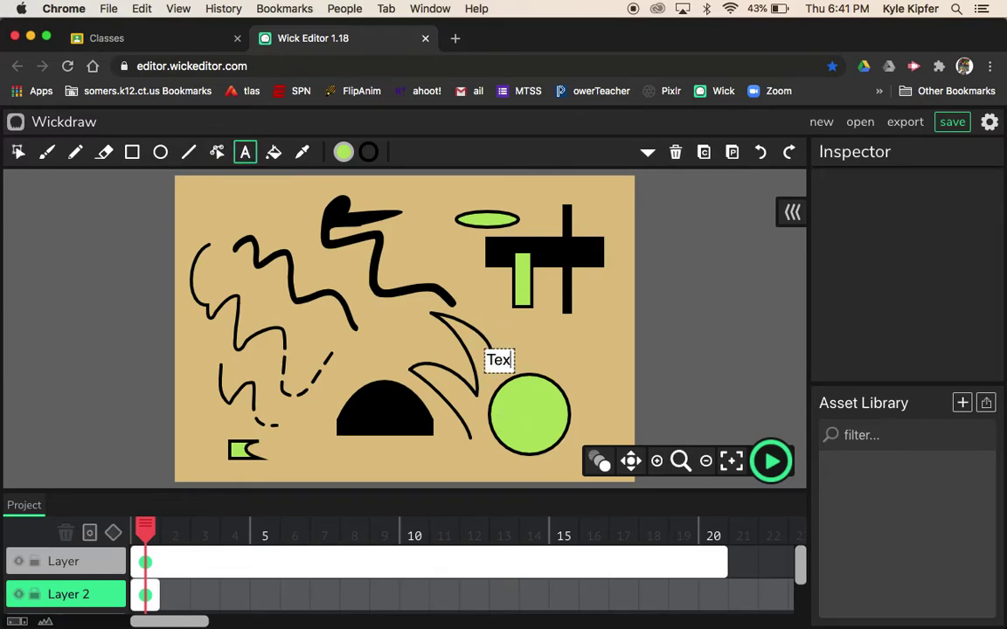
text(KIP)
click(702, 341)
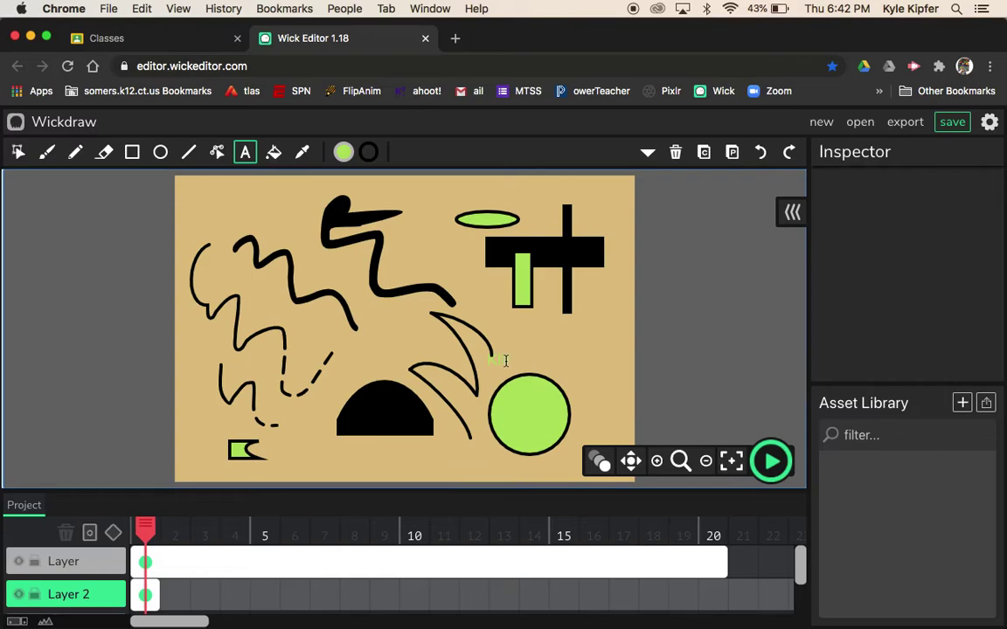
click(503, 358)
click(710, 333)
Step: Change the fill of the nickname text above the green circle to black (000000)
click(17, 155)
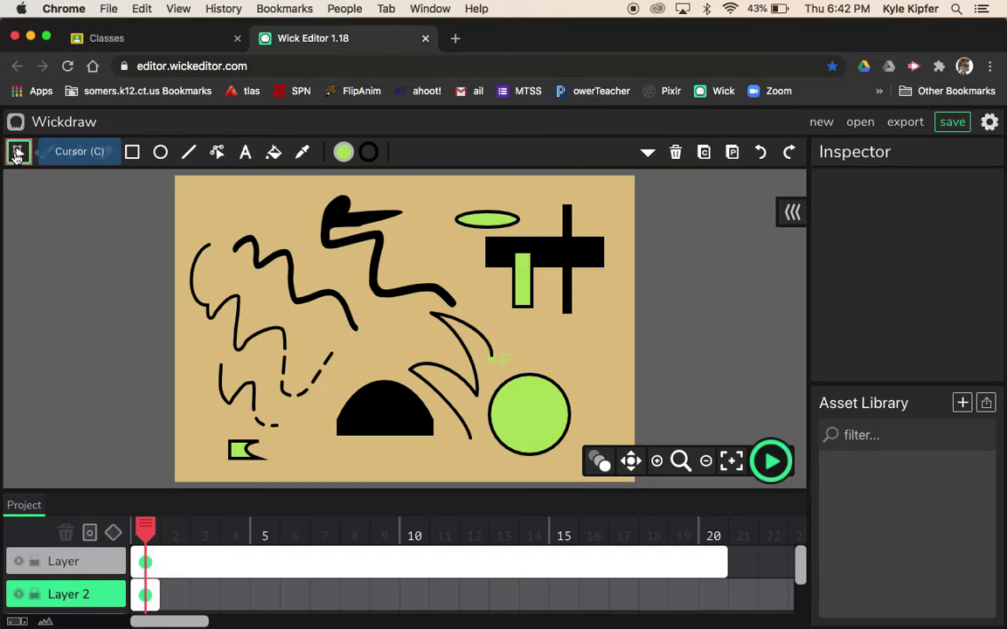
click(510, 366)
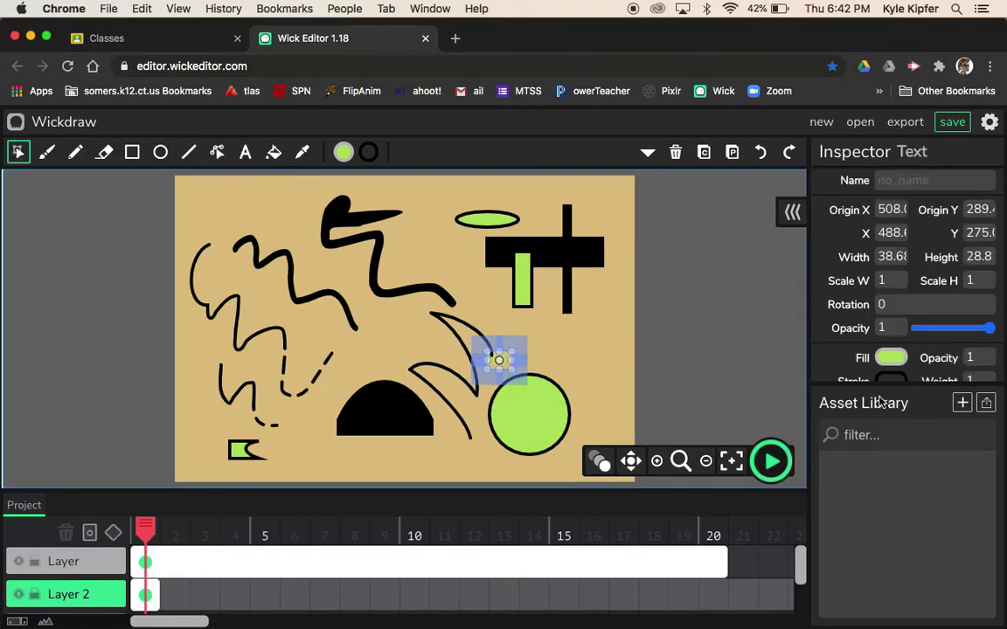
scroll(962, 276, down, 5)
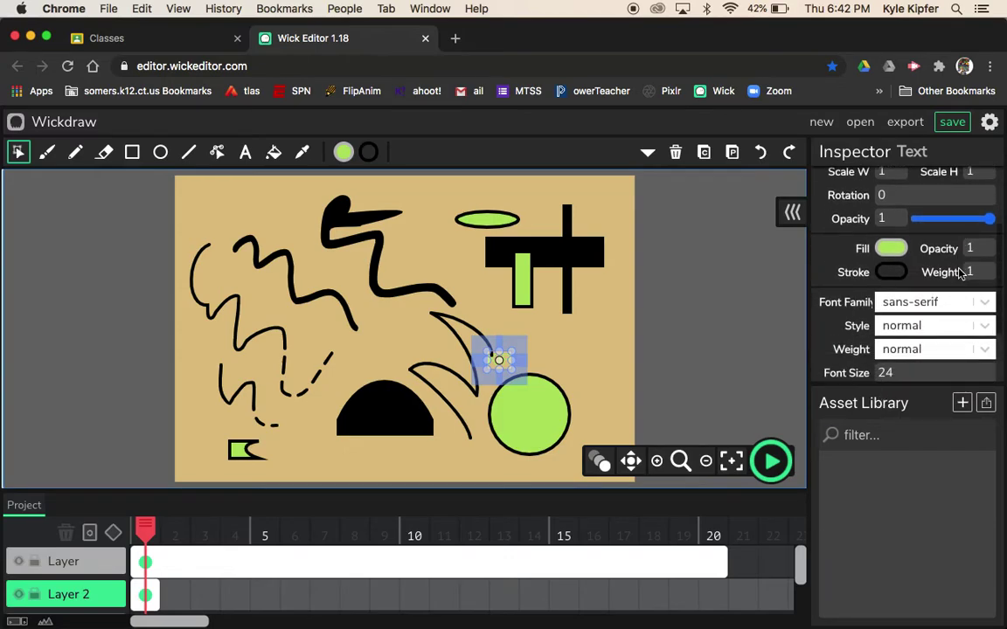
click(894, 250)
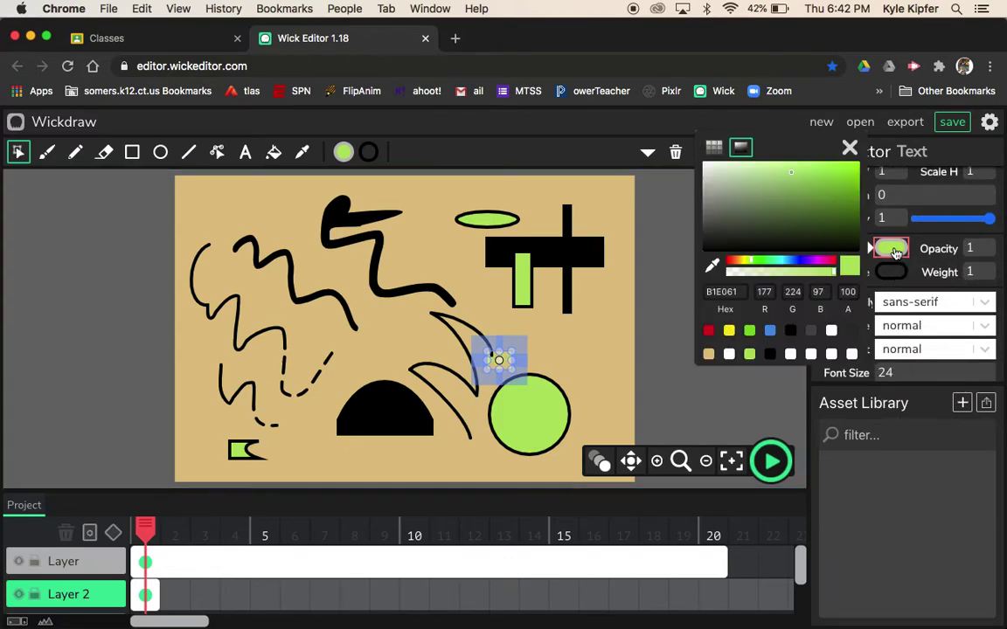
click(790, 332)
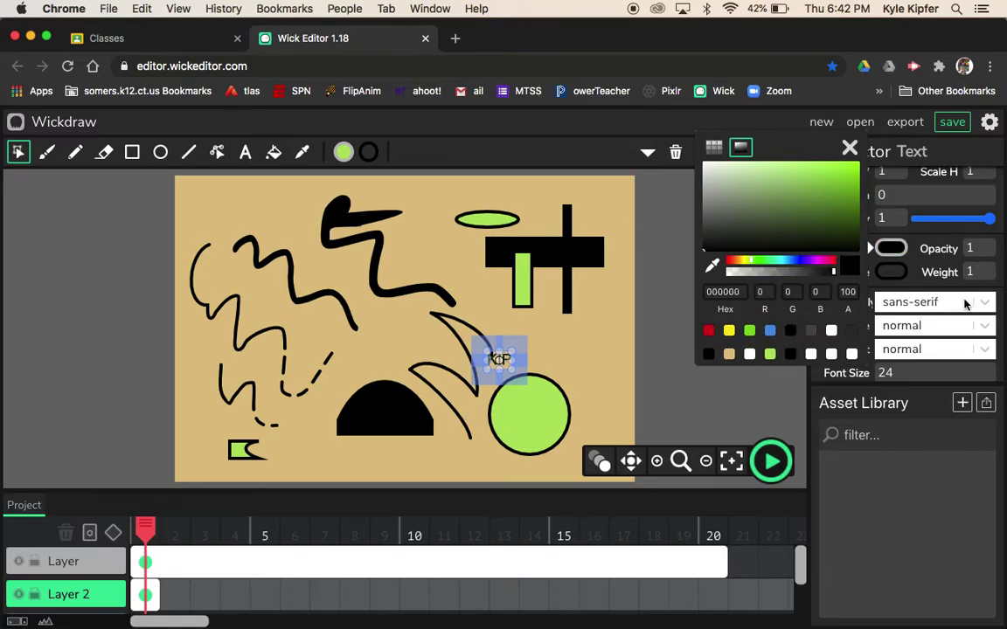
Step: Set the nickname text's font family to Candal and dismiss the notification
click(948, 302)
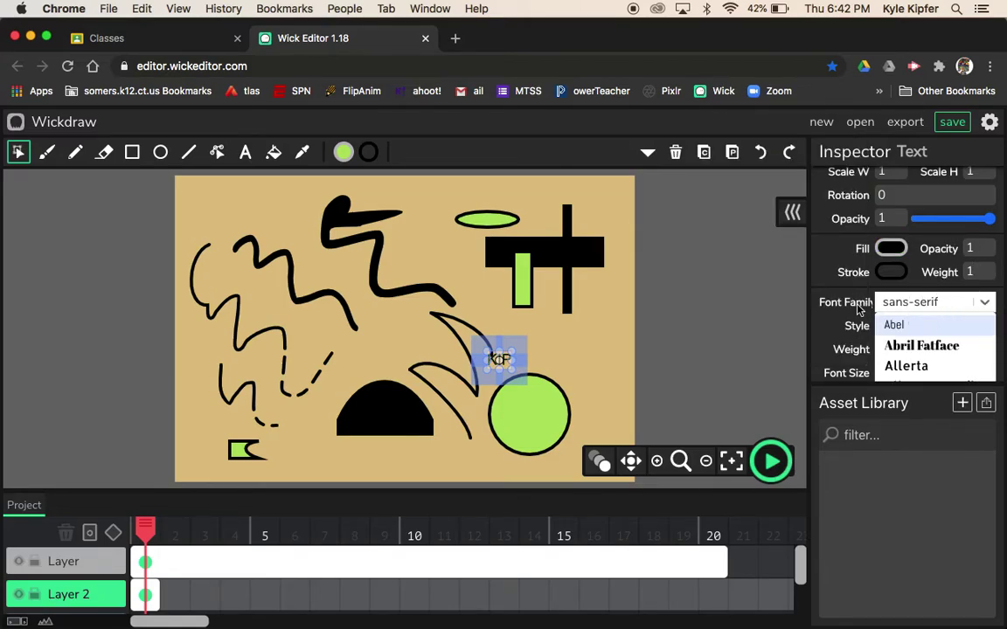
scroll(932, 308, down, 10)
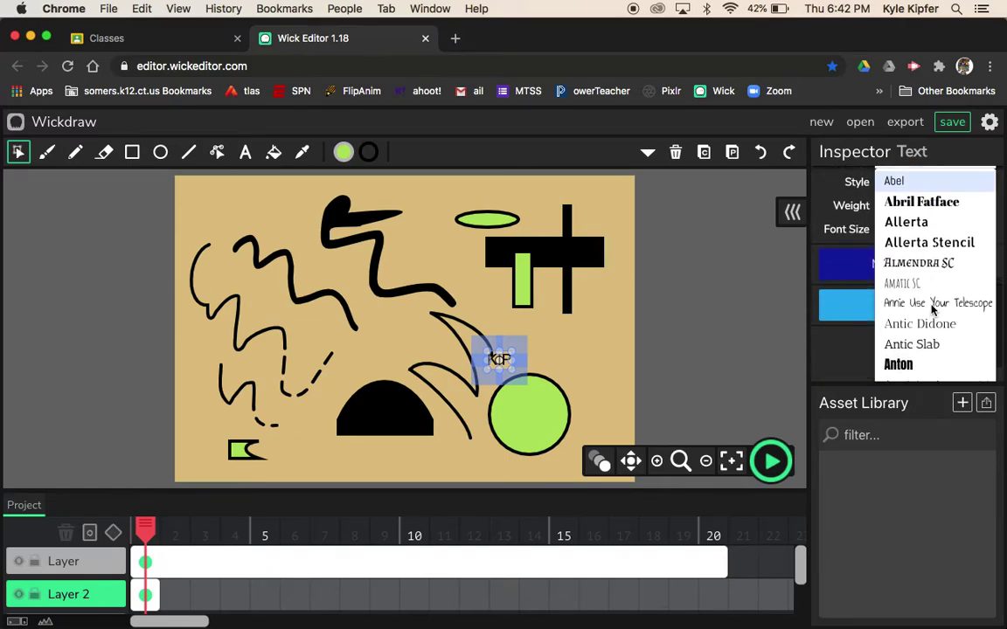
scroll(931, 292, down, 8)
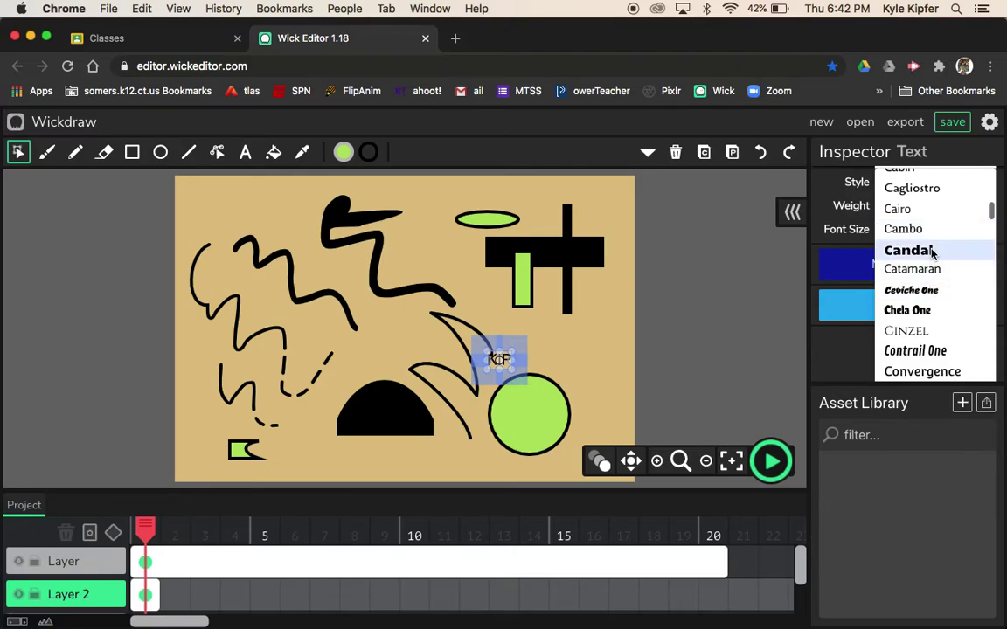
click(932, 252)
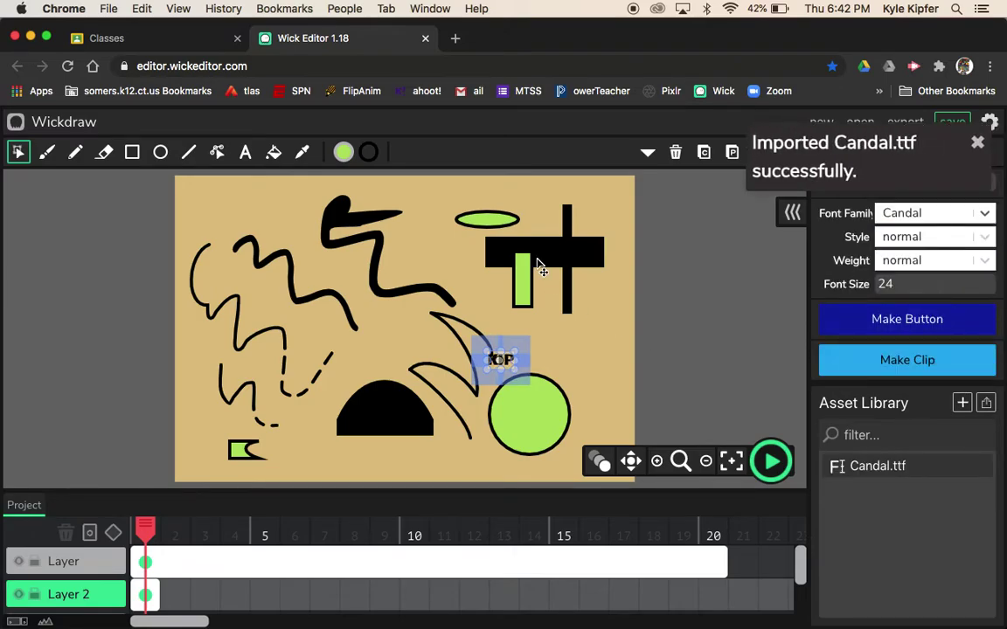
click(978, 144)
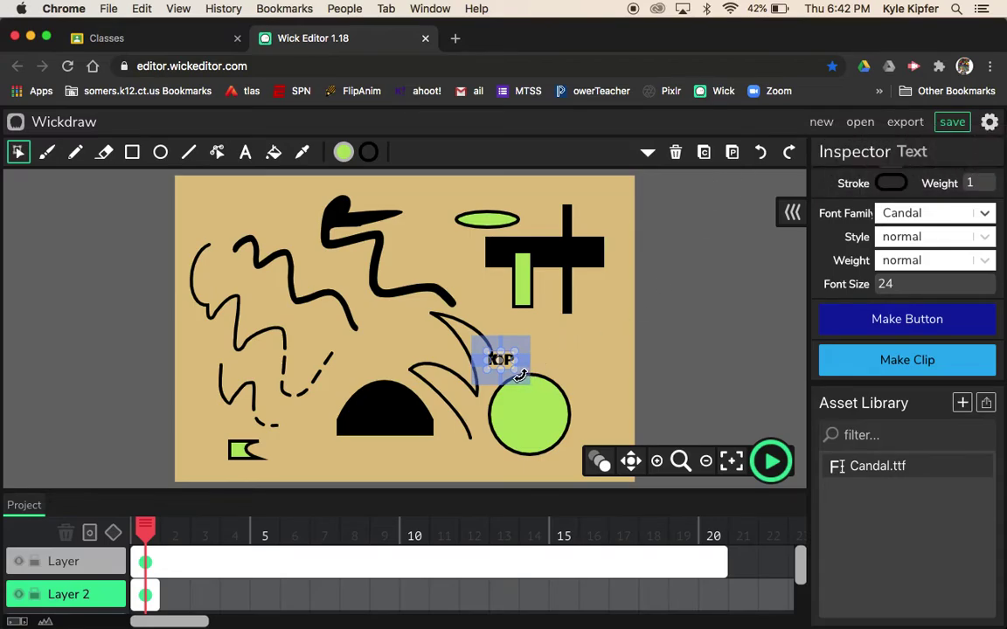
Step: Stretch the nickname text into wide lettering and move it between the green circle and the black cross shape
drag(527, 382, 559, 405)
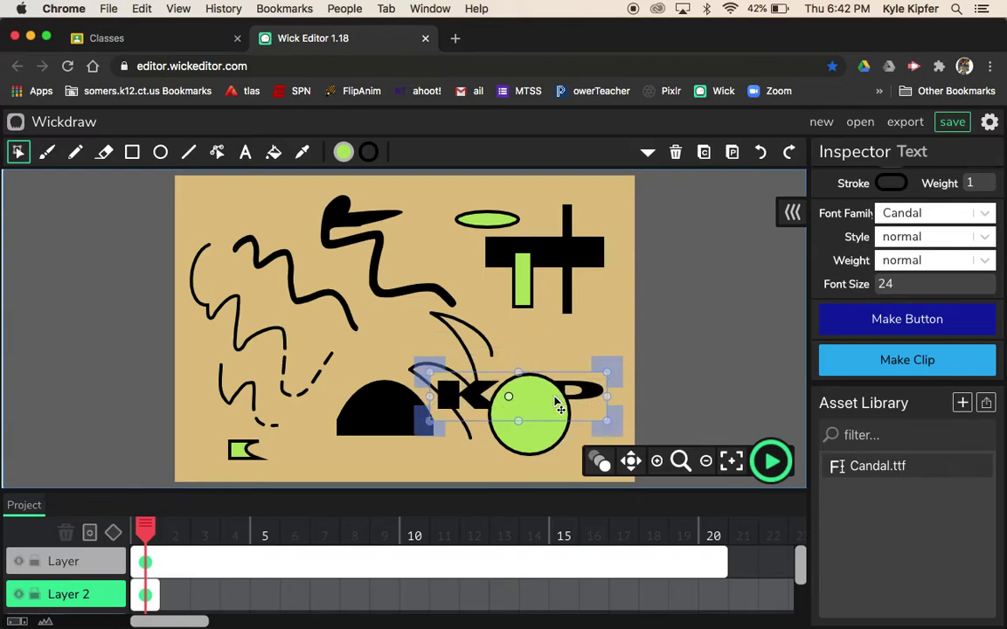
mouse_move(430, 362)
mouse_down()
mouse_move(444, 381)
mouse_move(479, 395)
mouse_up()
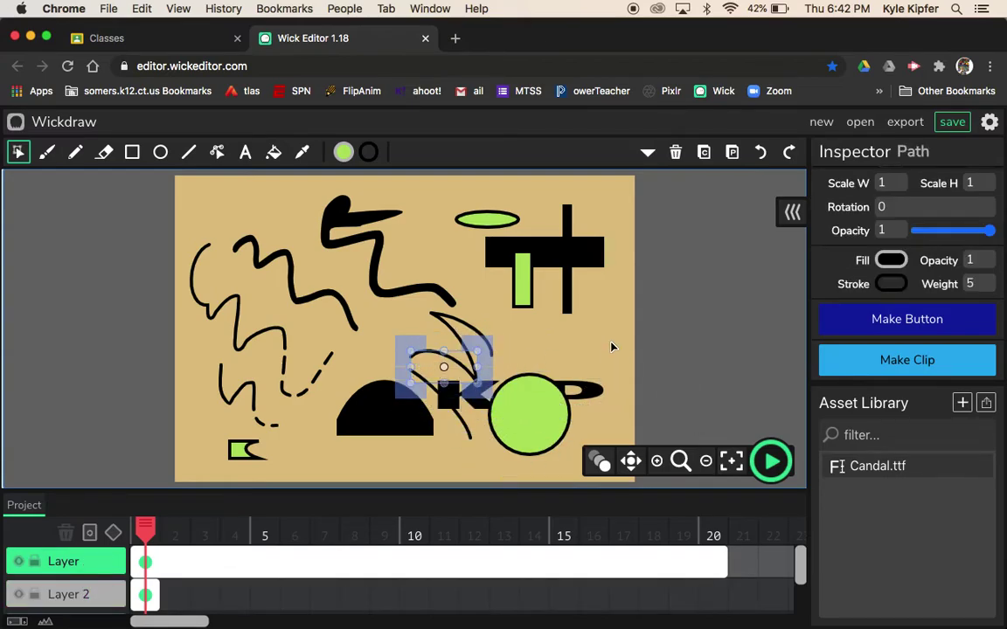
key(shift+Down)
drag(602, 400, 610, 355)
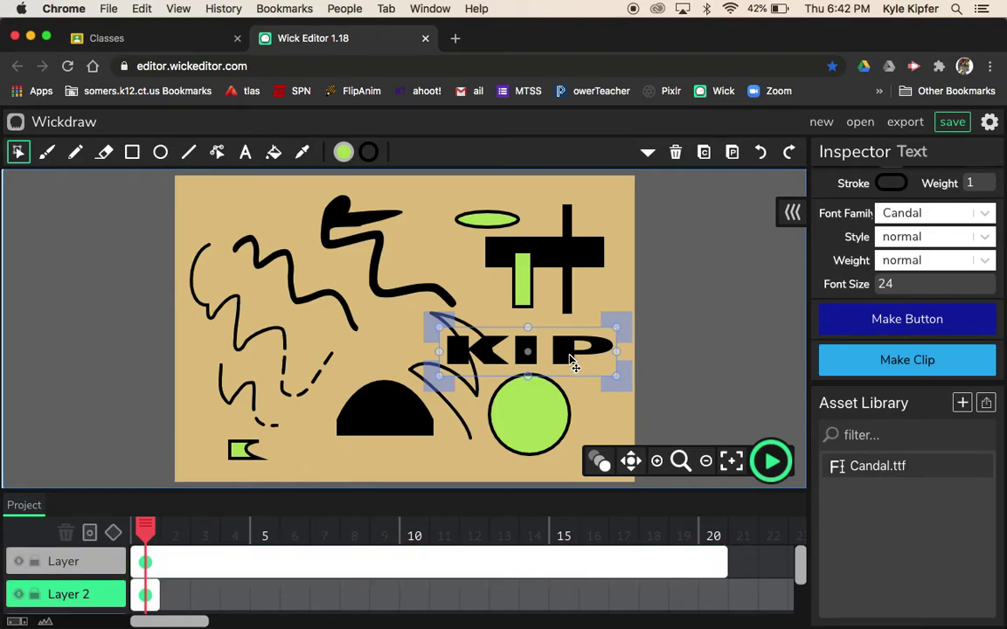
click(651, 305)
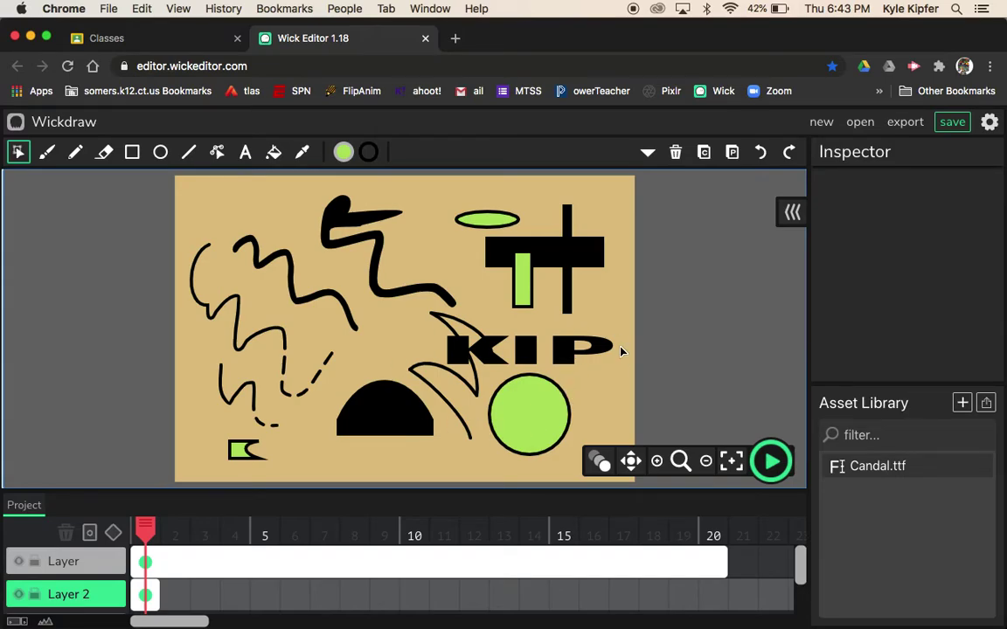
Step: Add a text object reading ANIMATION just below the nickname text, overlapping the green circle
click(245, 153)
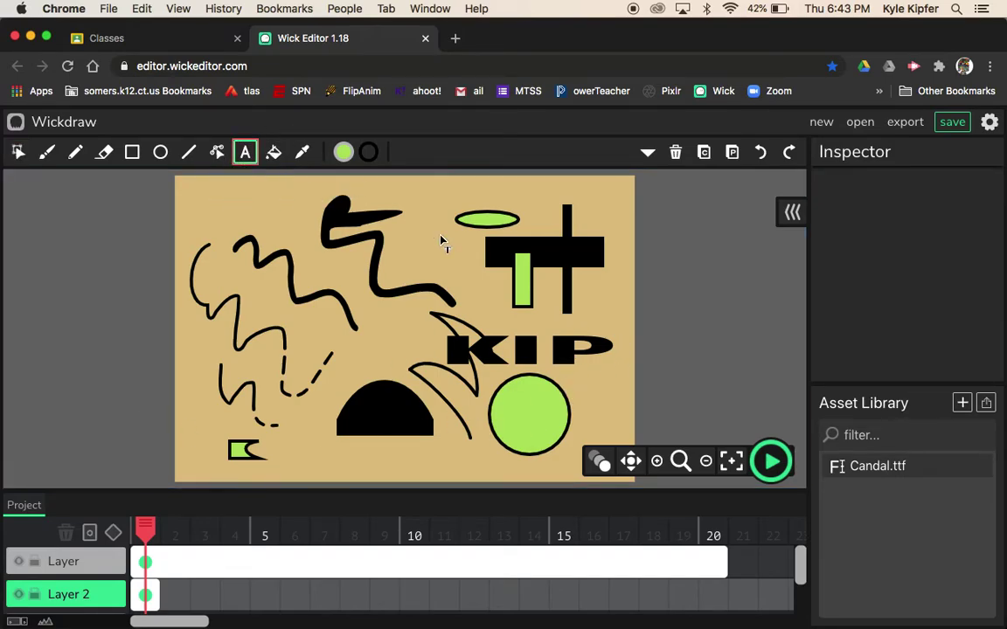
click(449, 390)
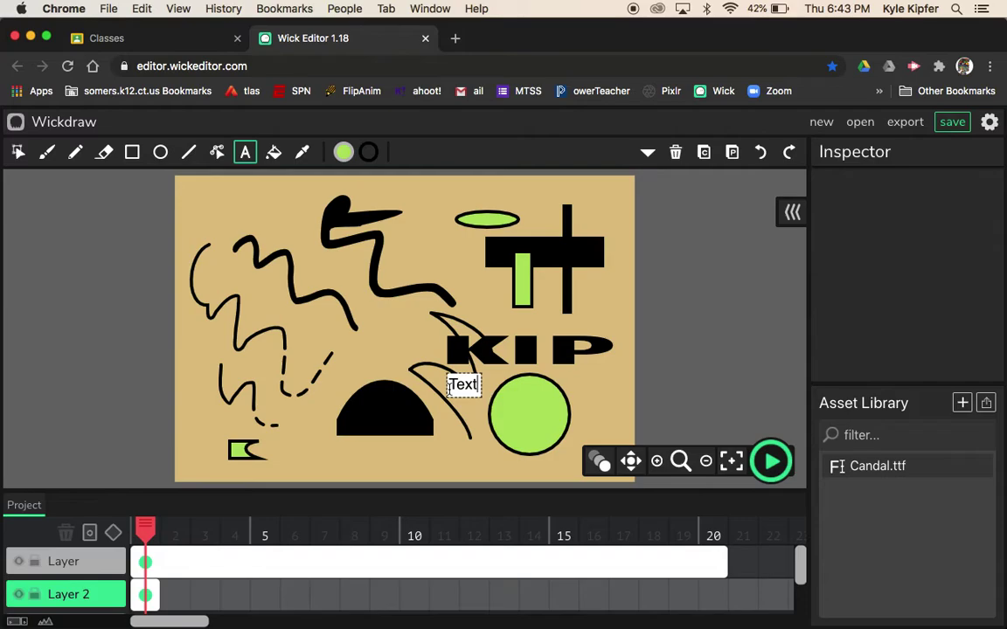
key(BackSpace)
key(BackSpace)
key(BackSpace)
key(BackSpace)
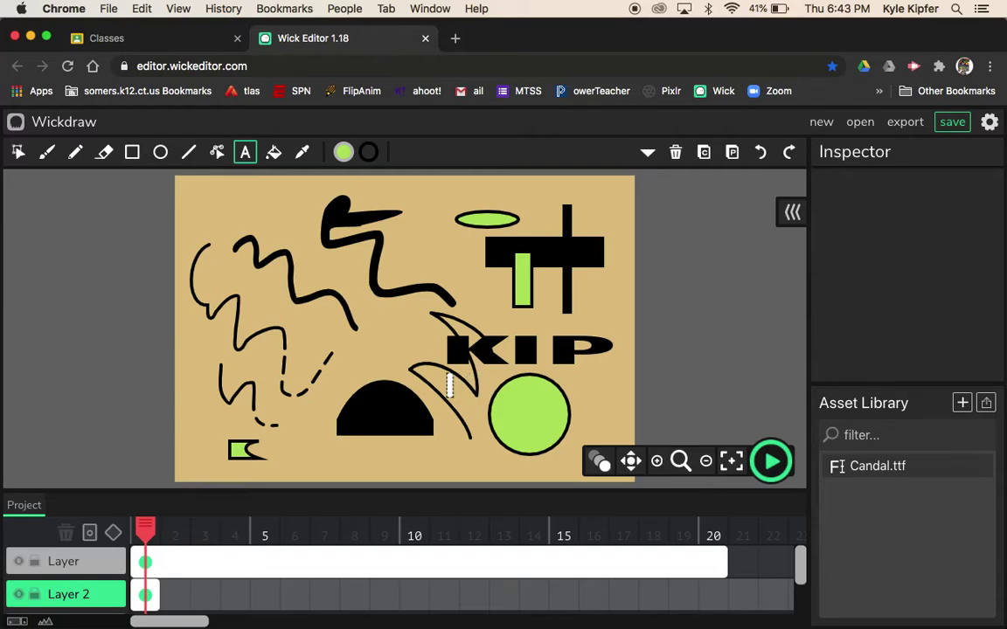
text(ANIMATION)
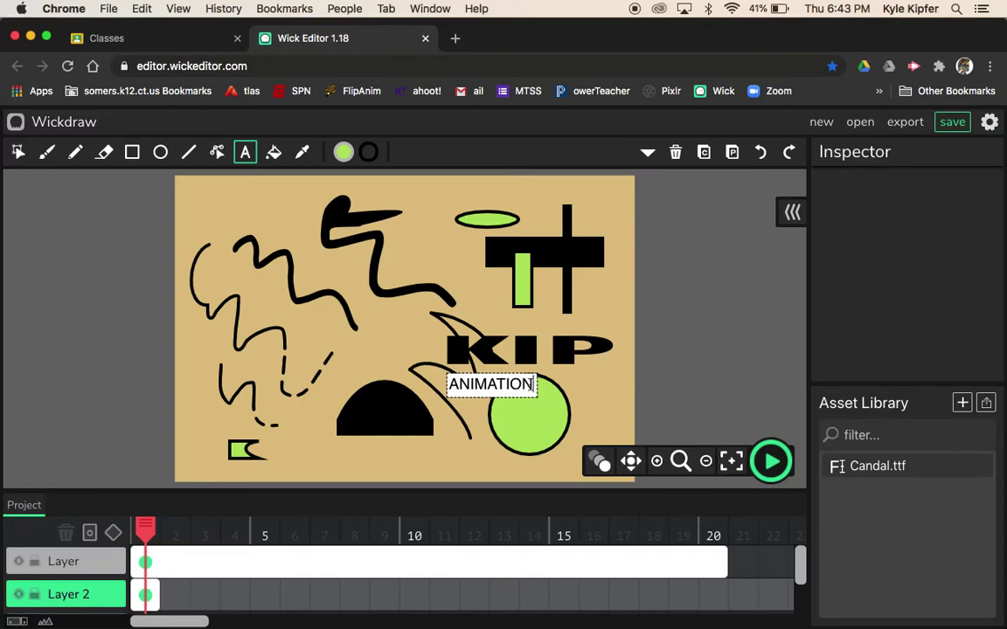
click(19, 153)
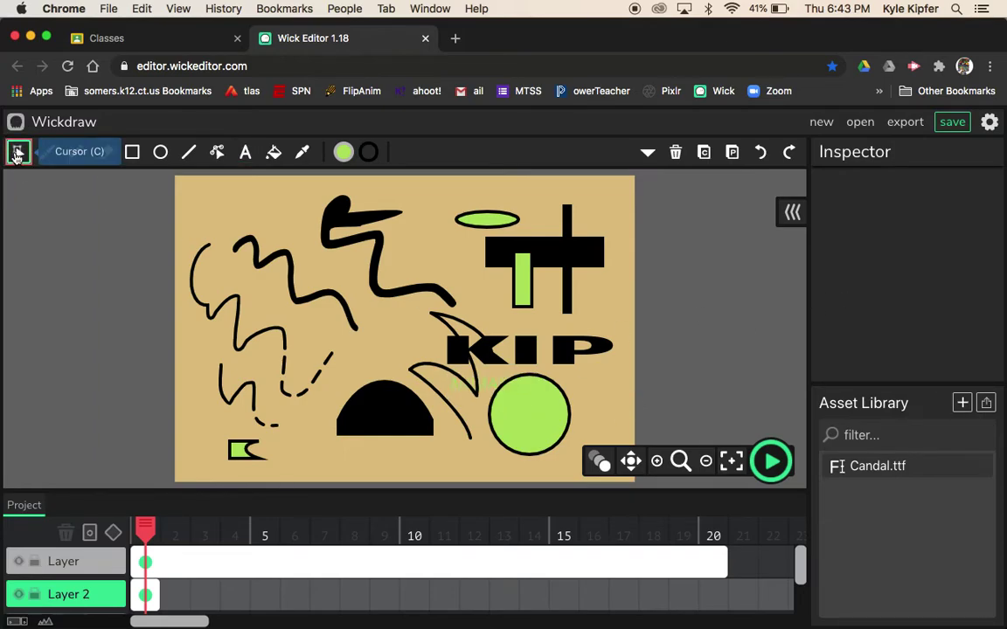
Step: Change the fill of the ANIMATION text to black (000000)
click(495, 394)
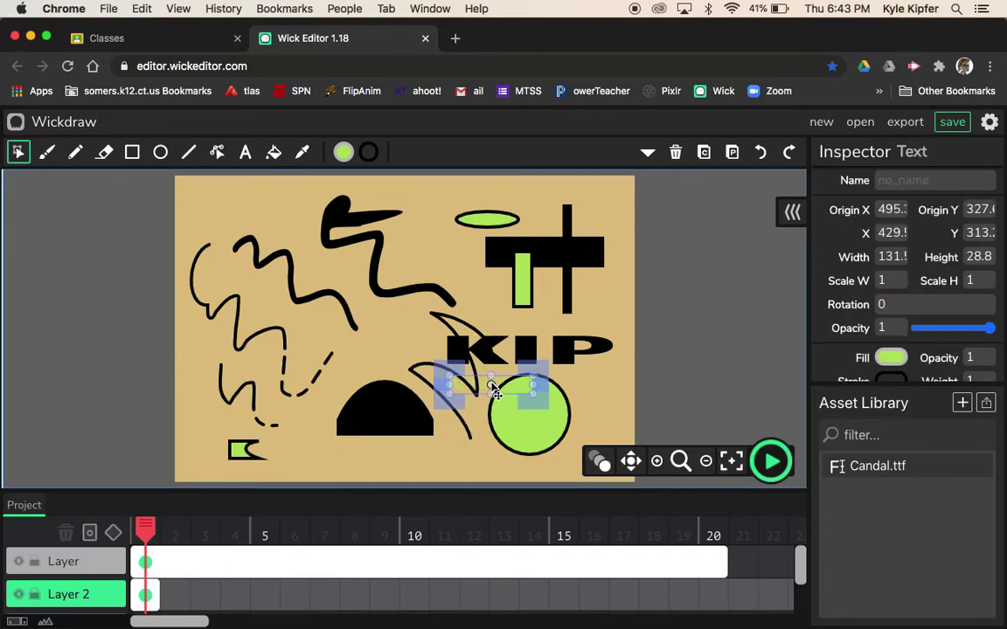
scroll(914, 357, down, 3)
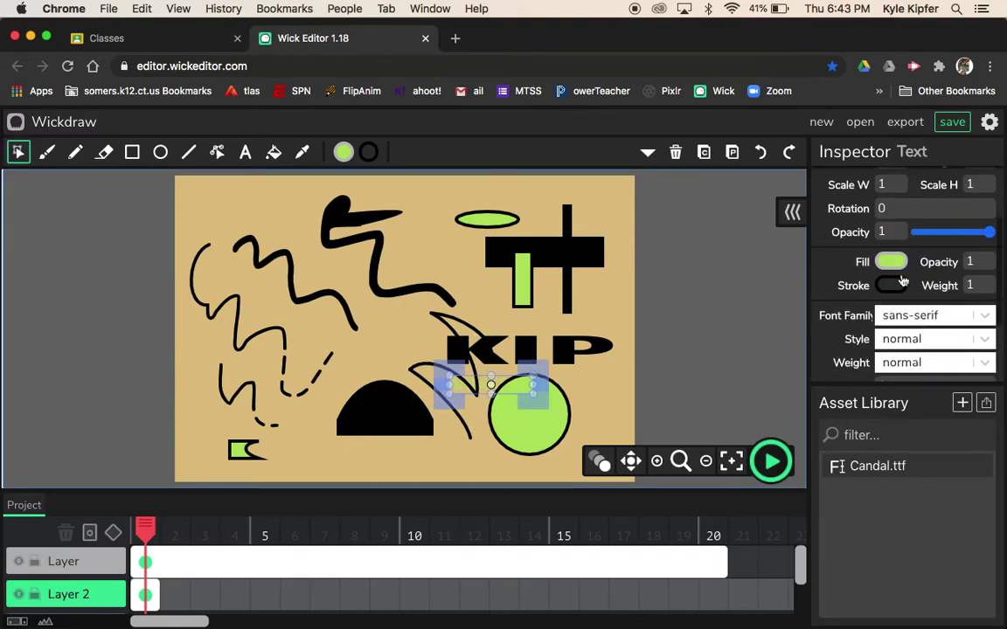
click(891, 262)
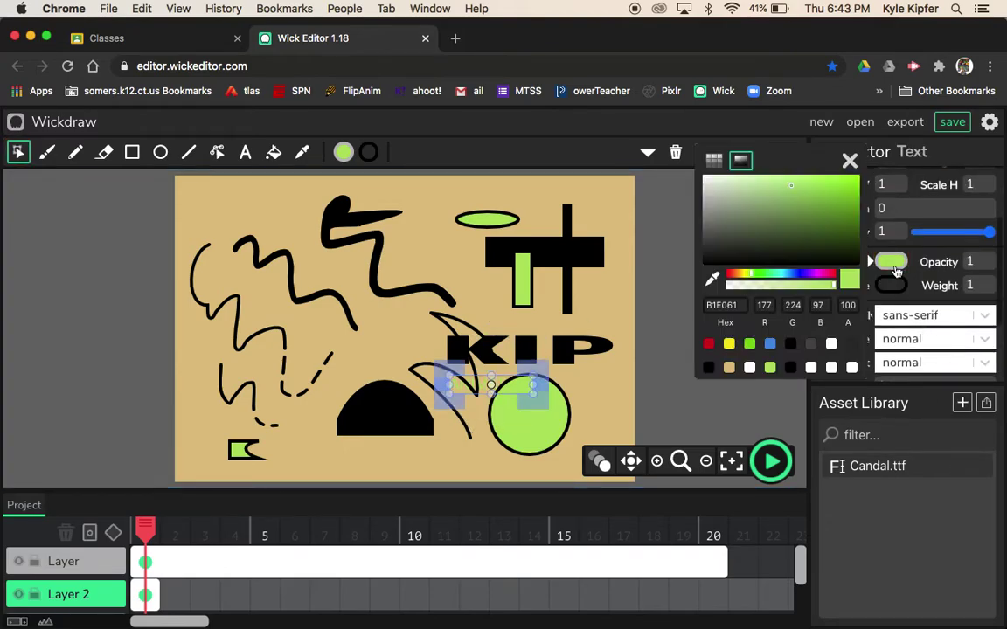
click(791, 346)
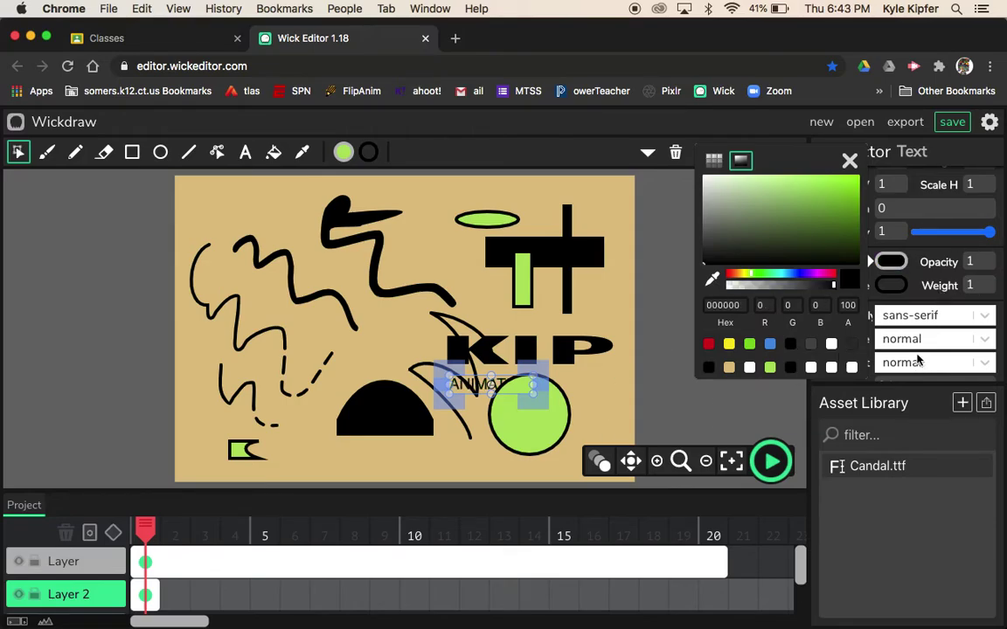
Step: Set the ANIMATION text's font family to Anton
click(985, 317)
scroll(918, 358, down, 3)
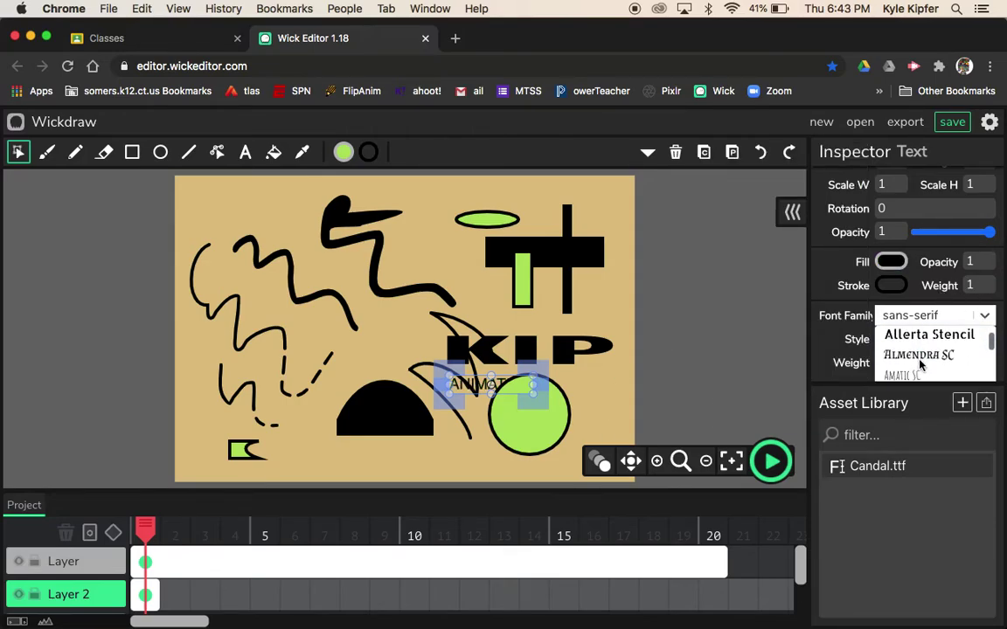
scroll(919, 362, up, 2)
scroll(929, 348, up, 2)
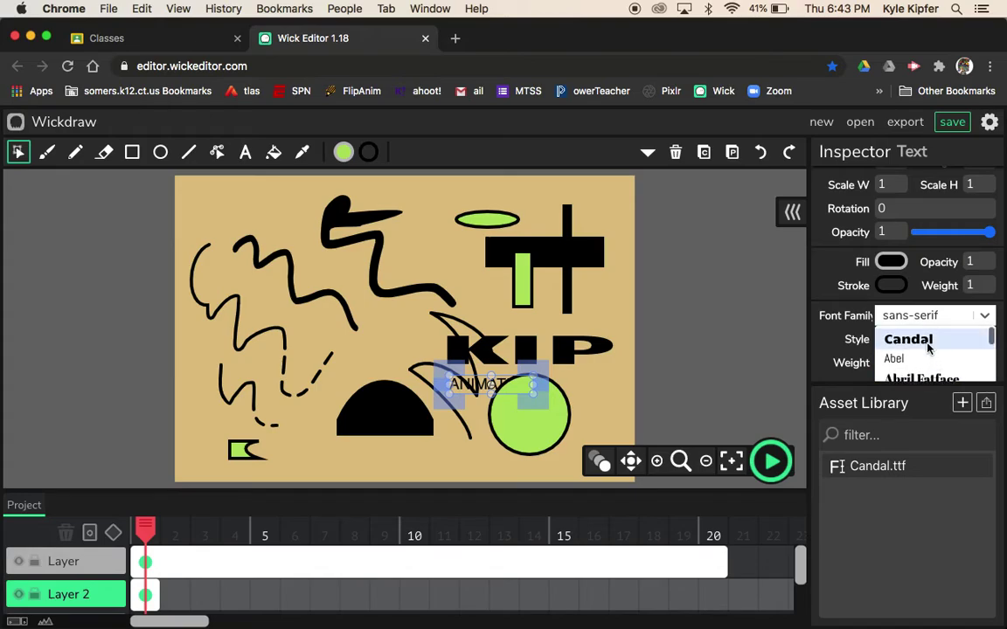
scroll(928, 347, down, 5)
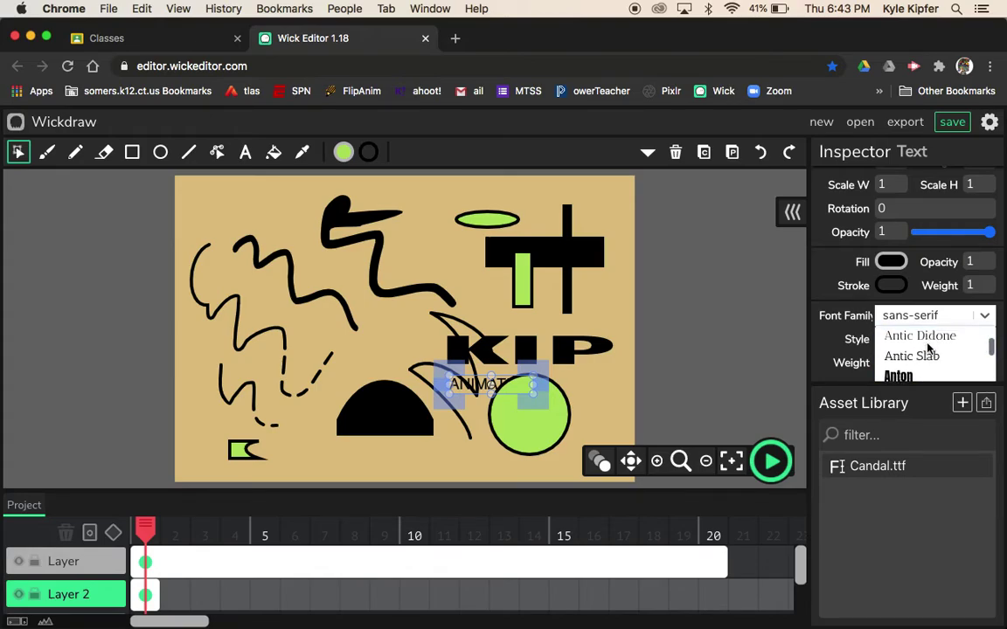
click(895, 331)
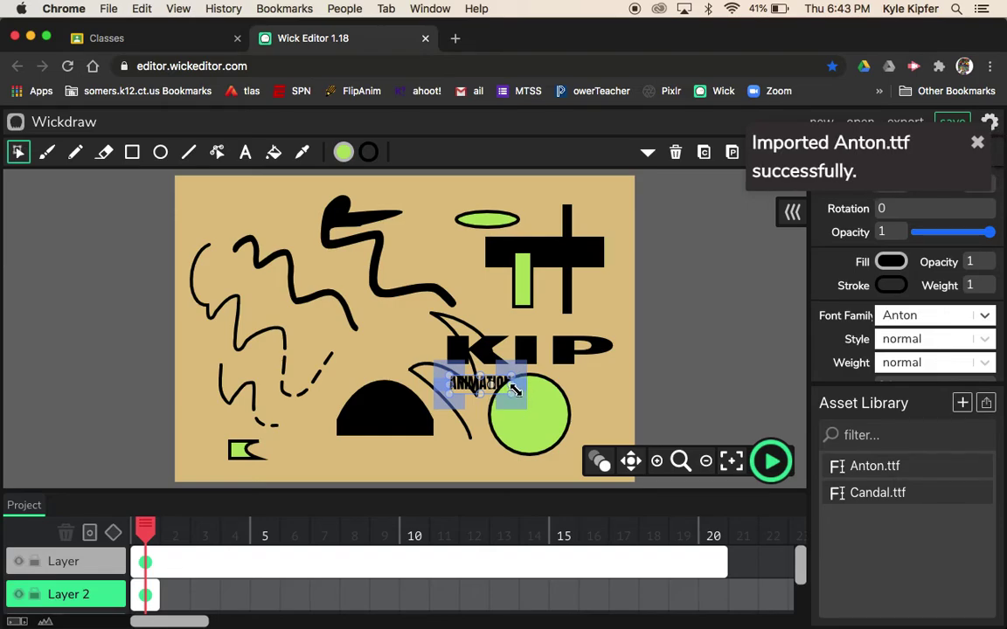
Step: Stretch the ANIMATION text into wide lettering and move it directly beneath the nickname text
drag(516, 387, 564, 388)
click(425, 354)
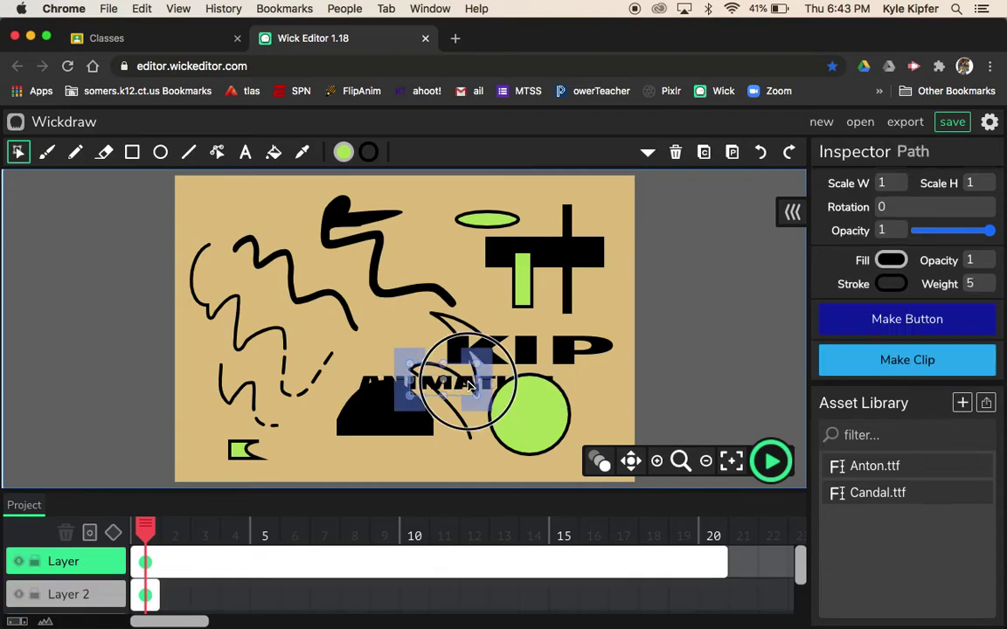
click(521, 390)
drag(522, 391, 399, 384)
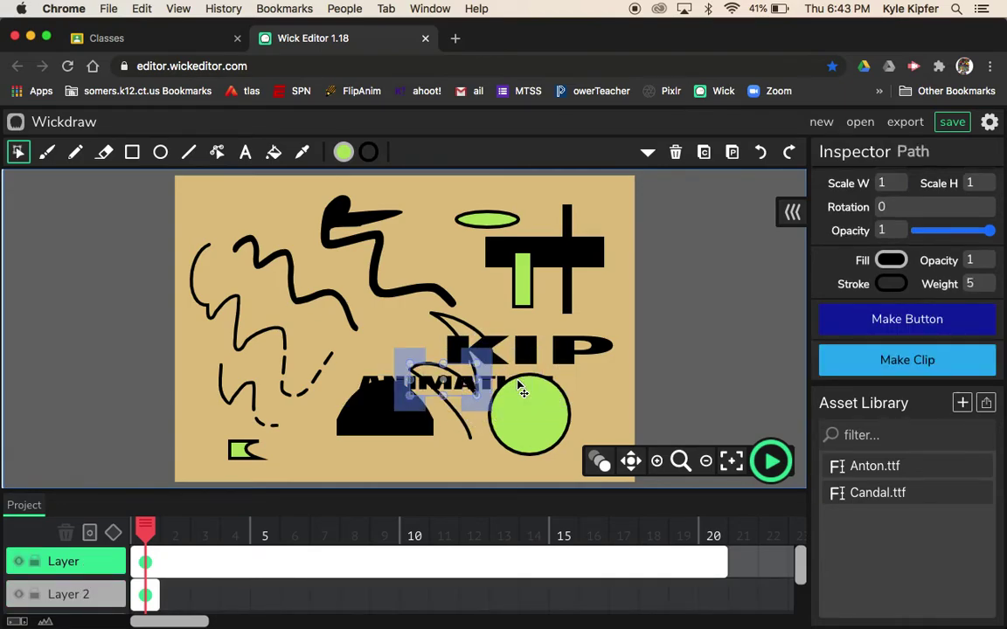
click(369, 386)
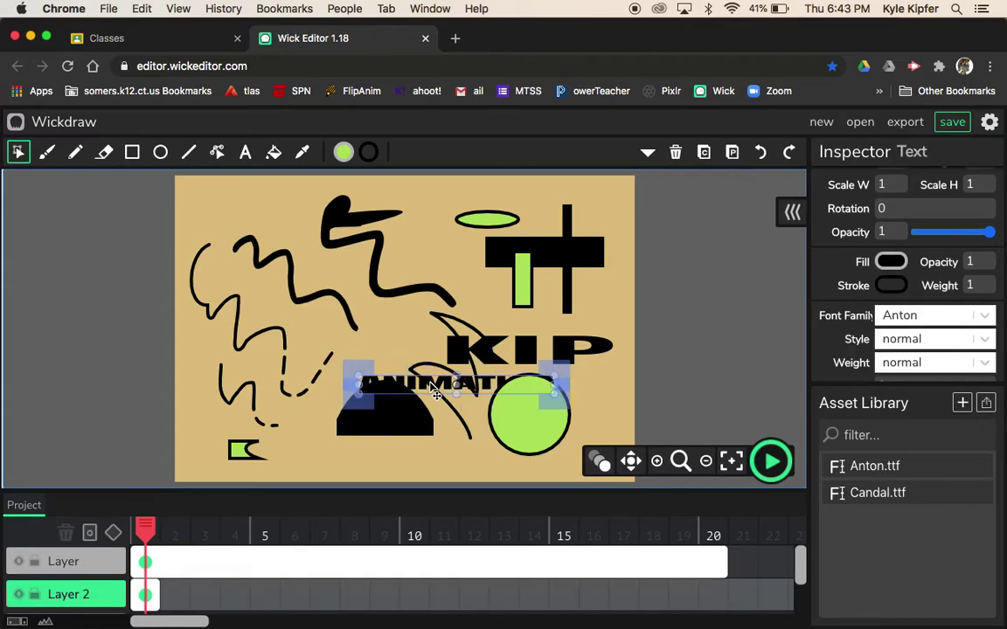
drag(446, 386, 519, 391)
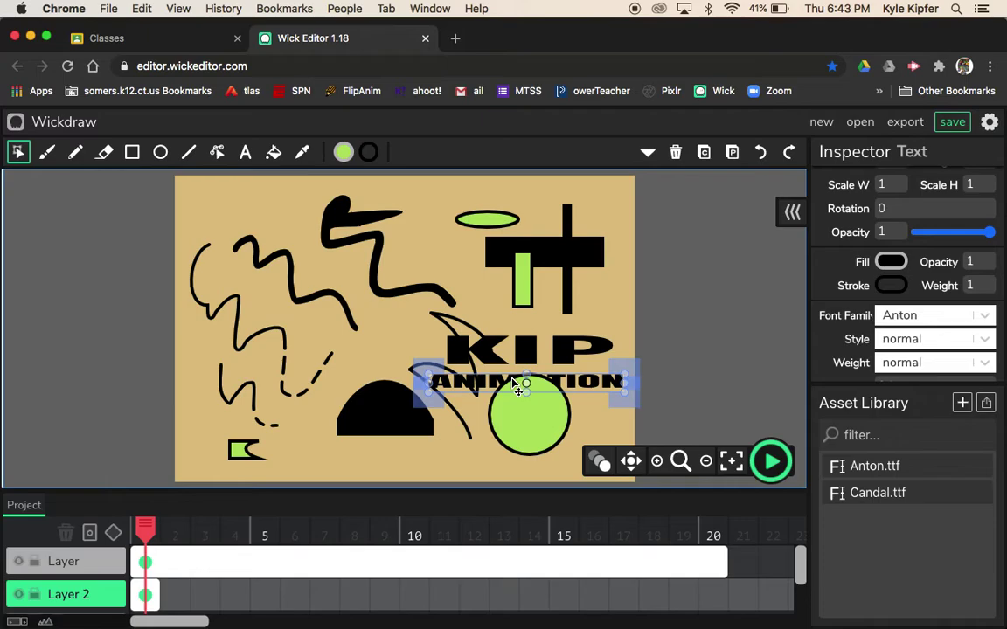
Step: Widen the nickname text to match the width of the ANIMATION text below it
click(551, 358)
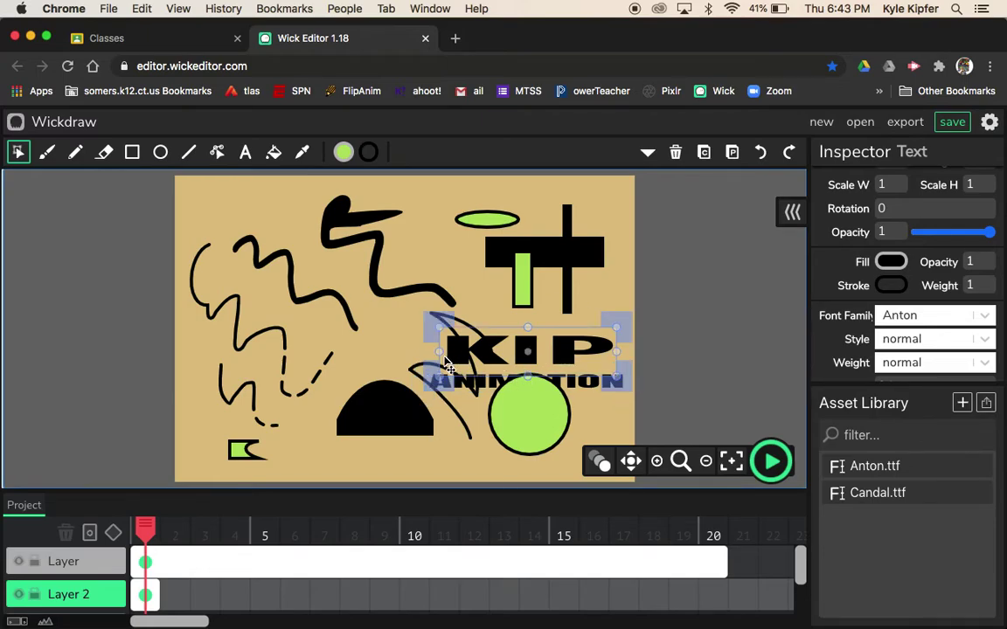
drag(445, 365, 432, 354)
click(685, 337)
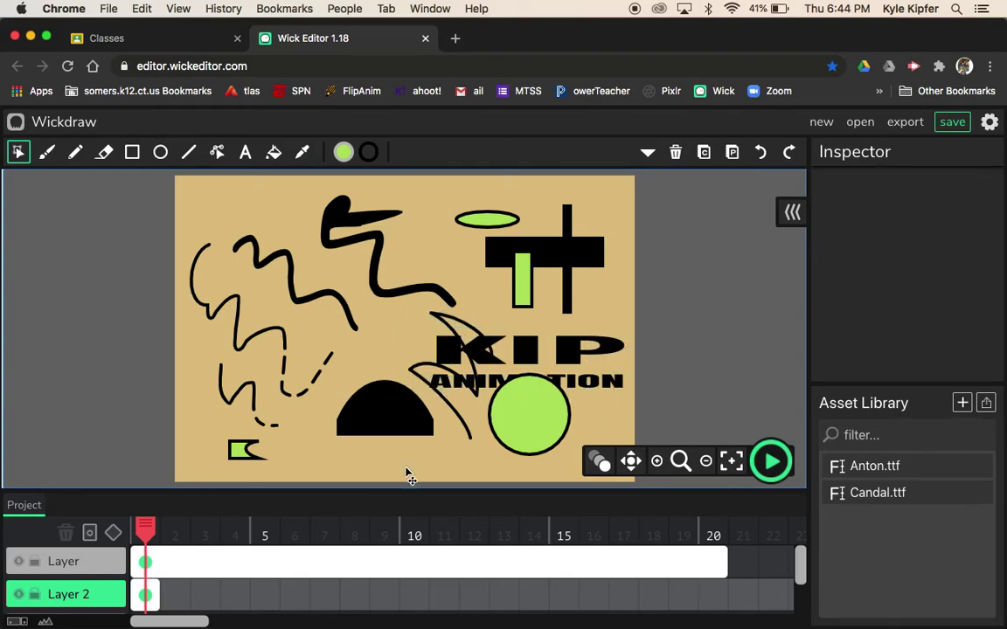
Step: Move Layer 2 above the other layer and extend its frame to a length of 20
click(80, 598)
drag(80, 601, 87, 561)
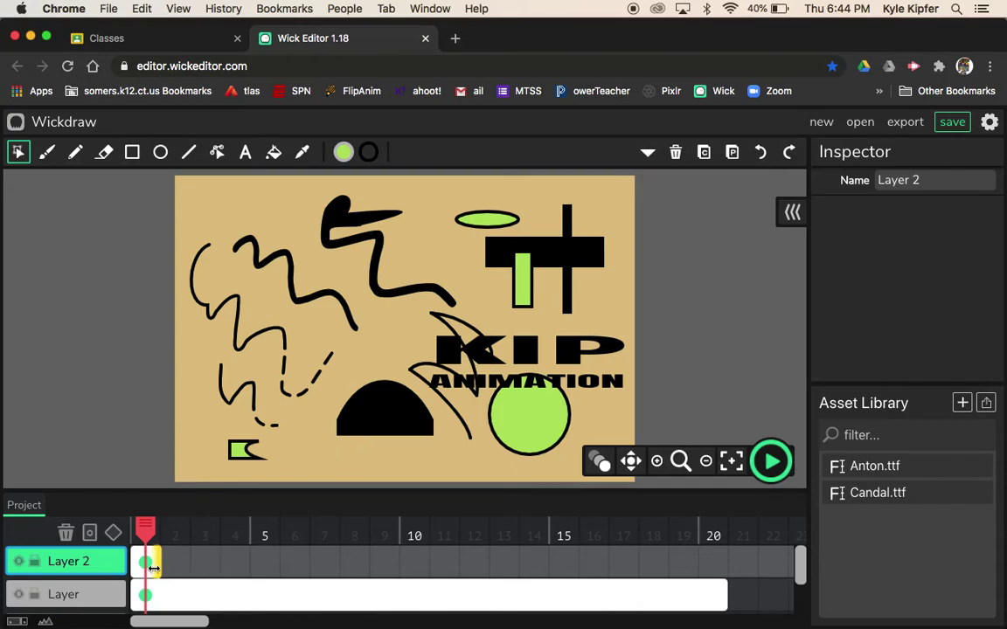
drag(150, 566, 726, 567)
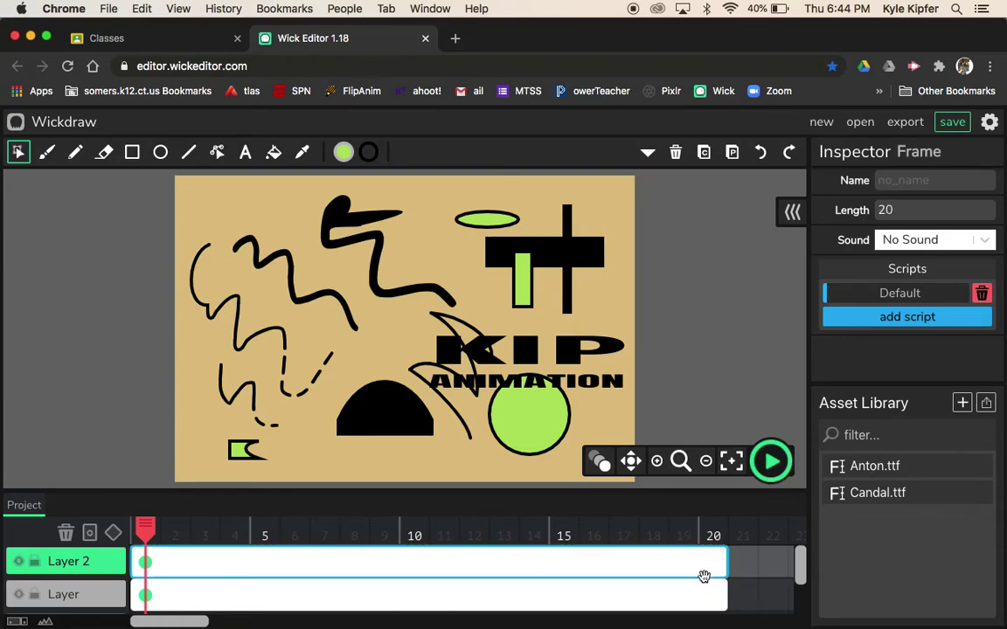
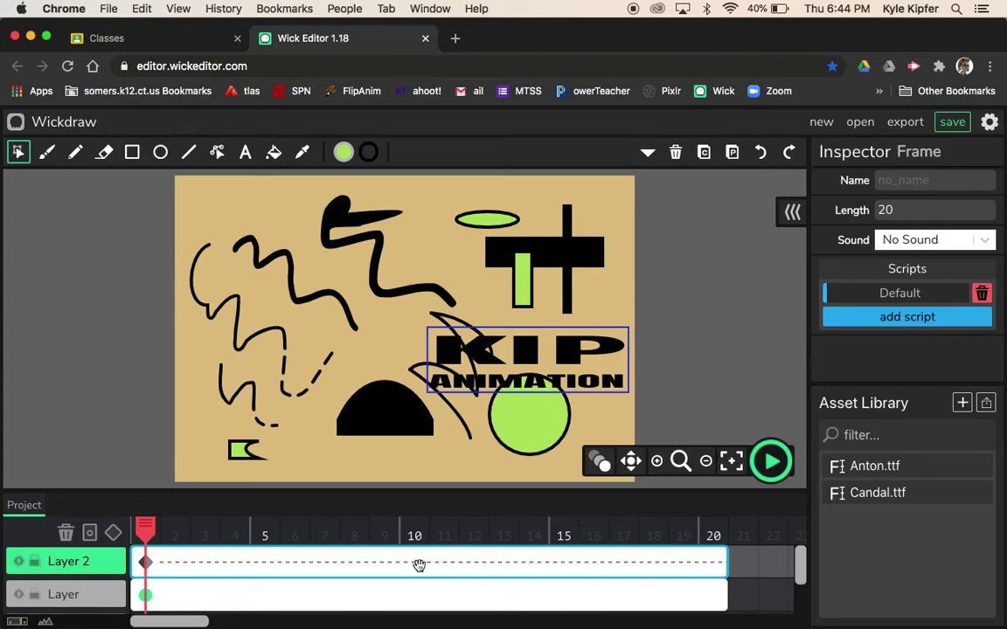
Step: Place the lettering clip beyond the canvas's left edge at frame 1 and back above the green circle at frame 12
click(145, 562)
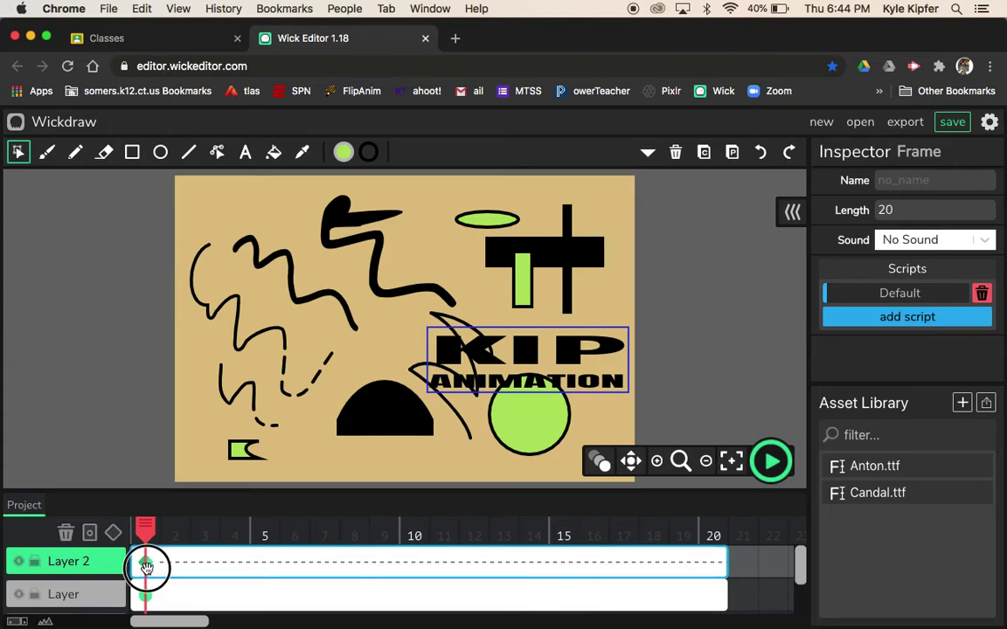
drag(524, 359, 64, 406)
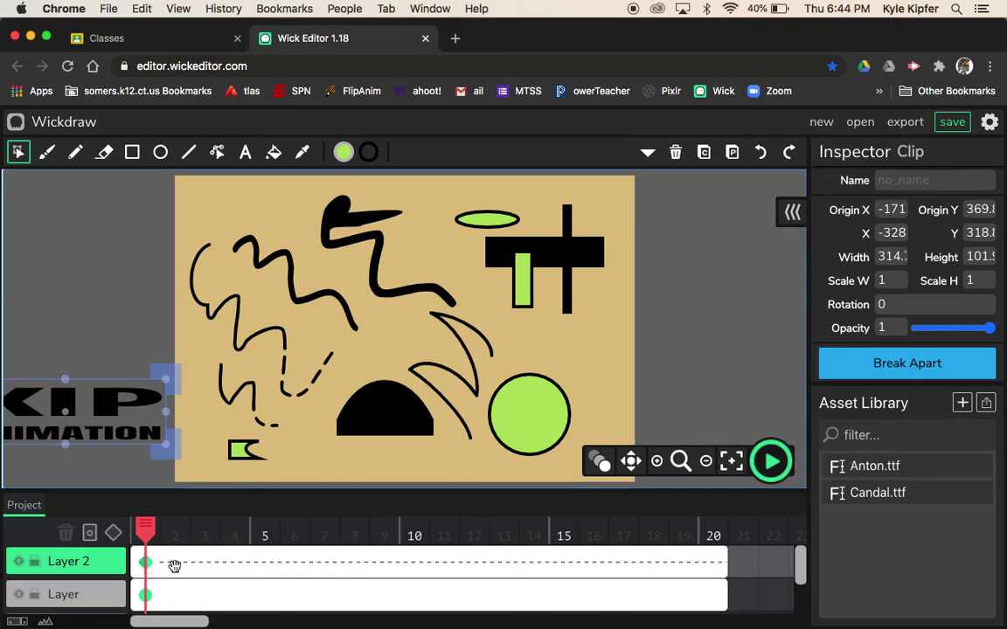
click(477, 565)
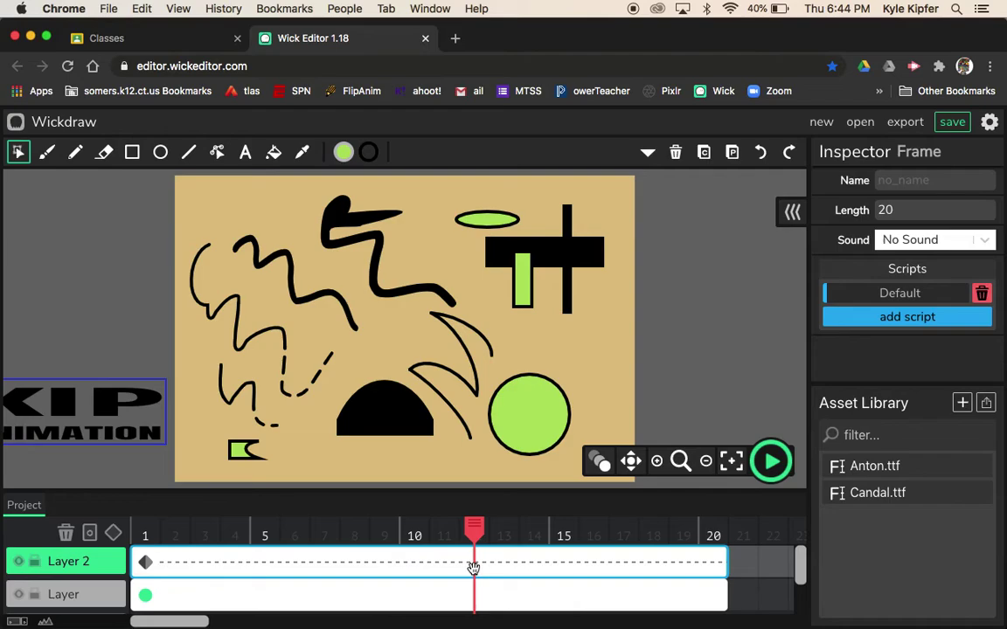
drag(110, 412, 564, 360)
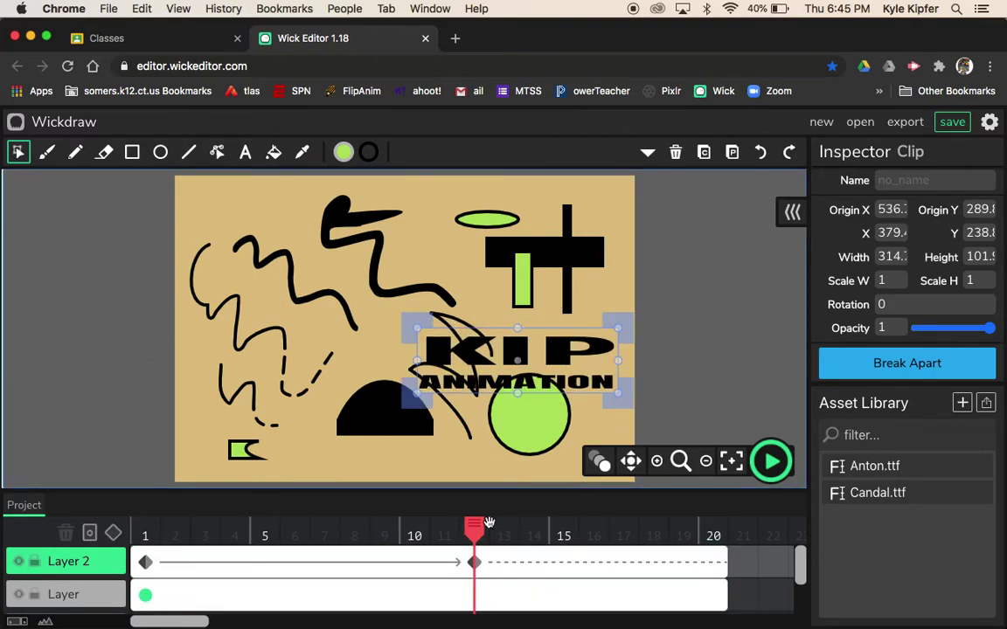
Step: At frame 20 of Layer 2, move the lettering clip straight up beyond the canvas's upper edge
mouse_move(475, 529)
mouse_down()
mouse_move(222, 505)
mouse_move(121, 521)
mouse_move(283, 499)
mouse_move(469, 519)
mouse_up()
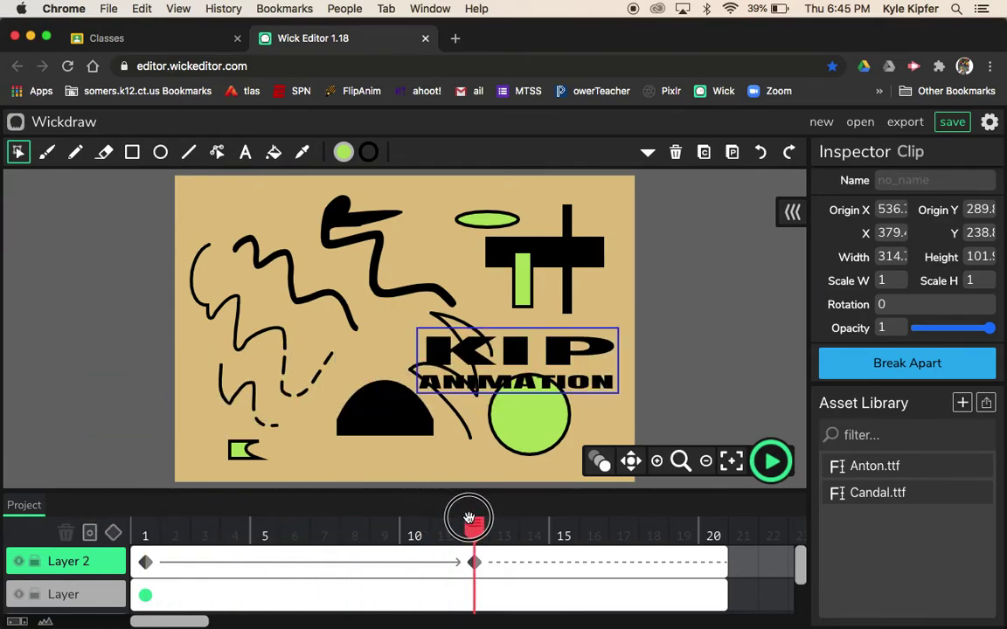
click(477, 564)
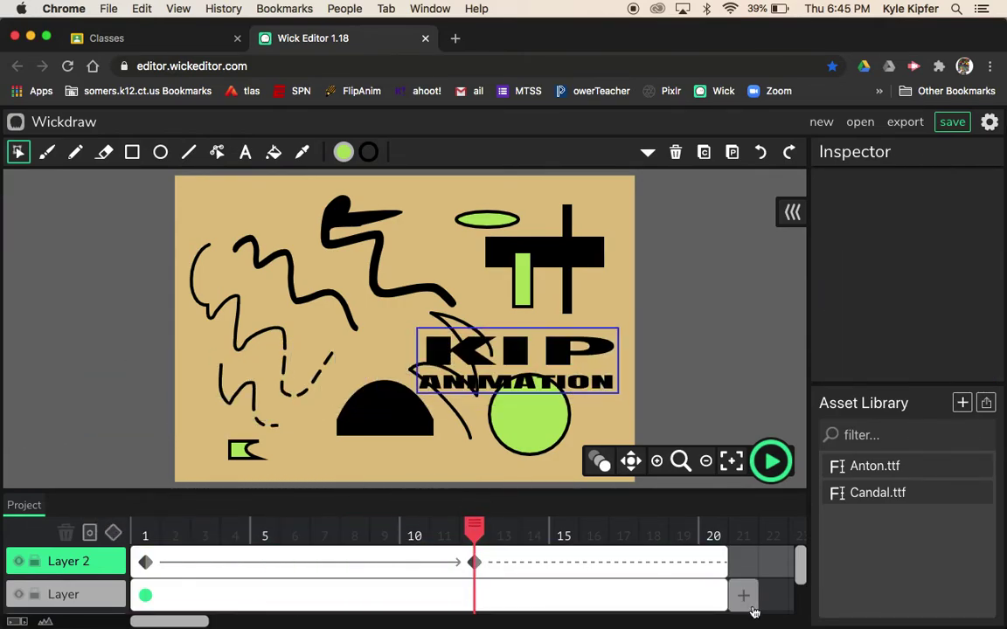
click(715, 564)
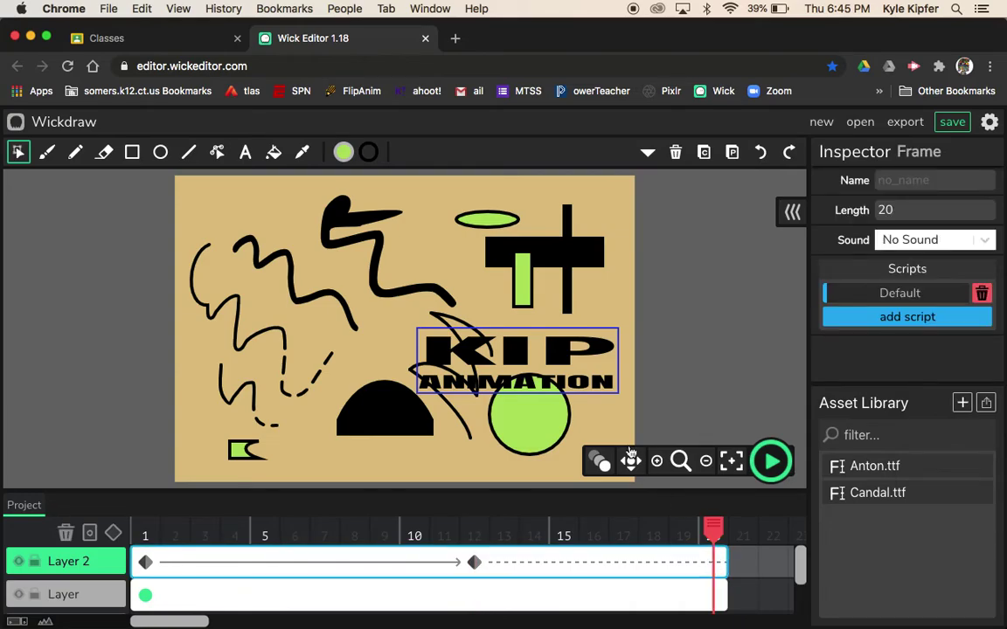
drag(600, 354, 589, 131)
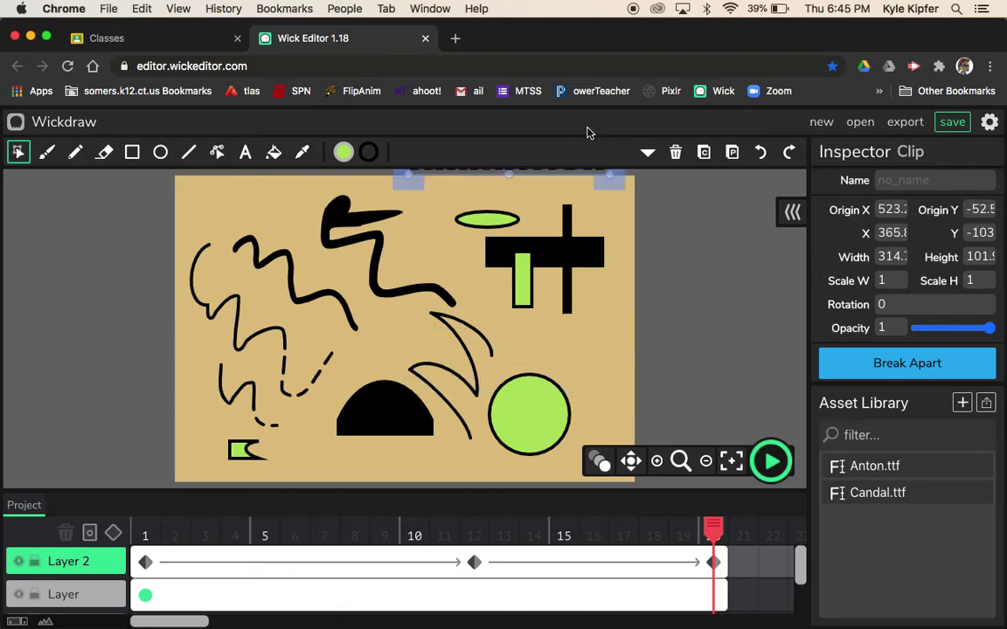
Step: Preview the lettering animation and stop the playback
drag(714, 527, 715, 572)
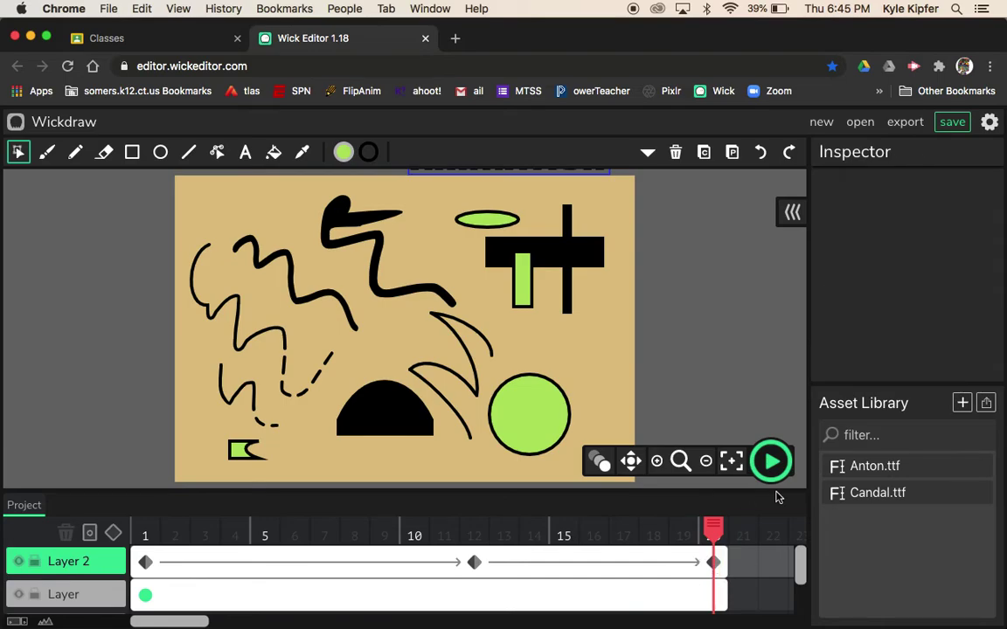
click(773, 464)
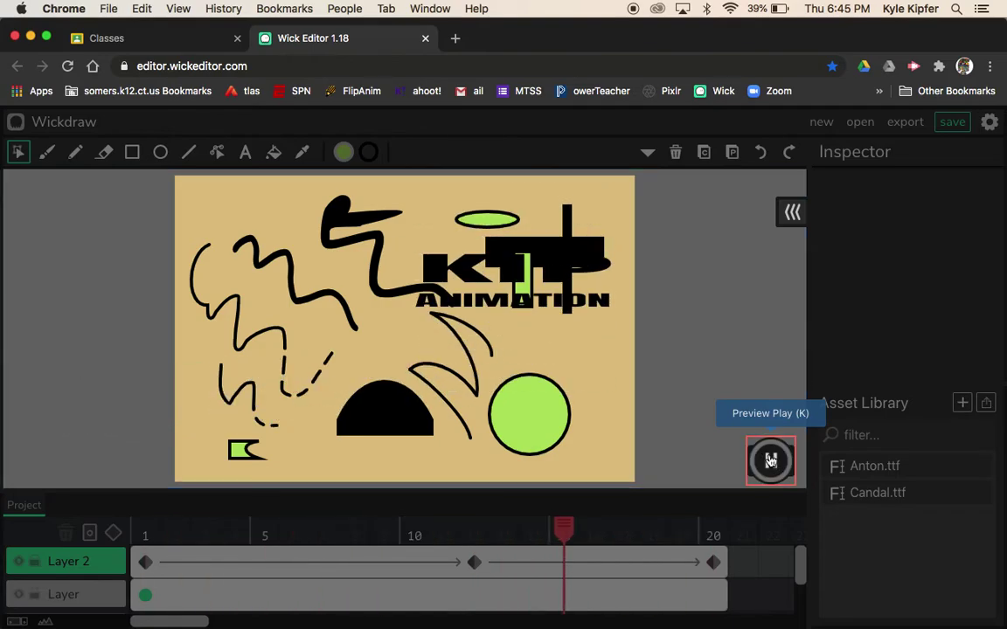
click(769, 462)
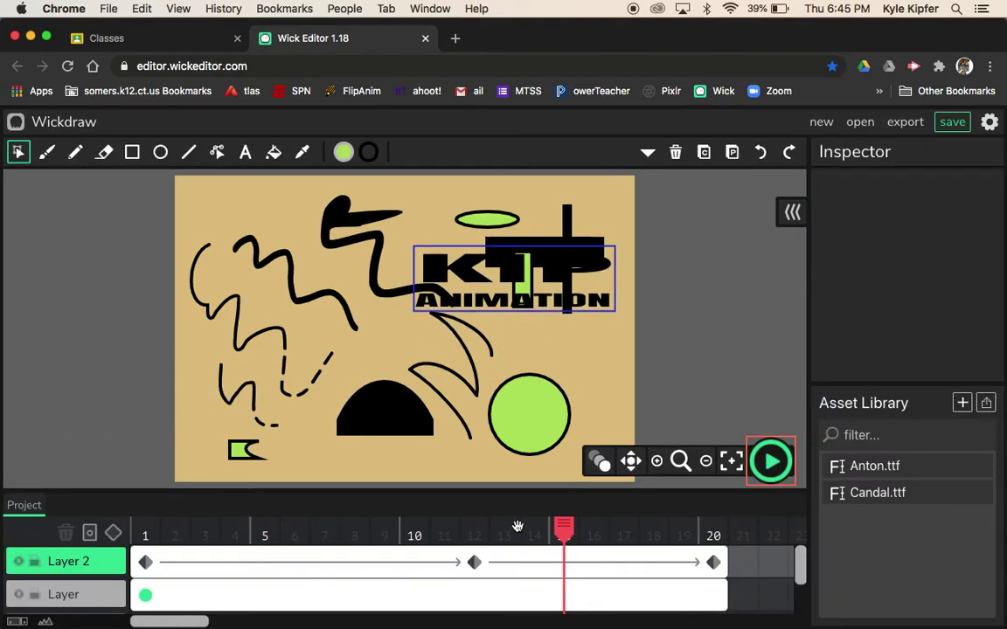
Step: At the frame 12 keyframe, move the lettering clip to the left half of the canvas, above the black half-round shape
click(474, 564)
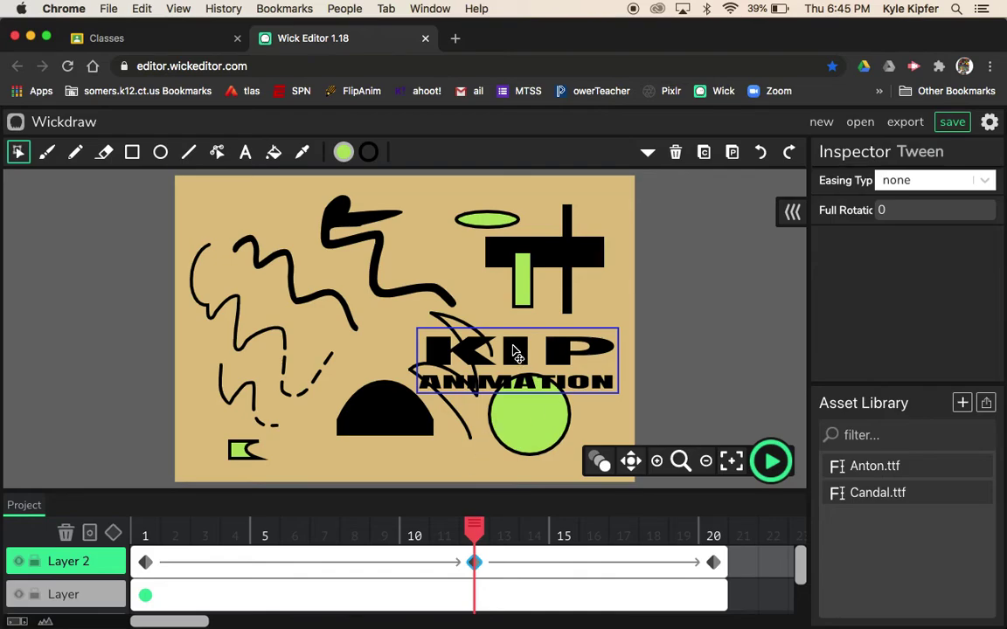
drag(516, 353, 314, 332)
mouse_move(472, 522)
mouse_down()
mouse_move(156, 516)
mouse_move(245, 505)
mouse_move(710, 522)
mouse_move(131, 505)
mouse_move(474, 524)
mouse_move(737, 522)
mouse_move(744, 530)
mouse_move(475, 529)
mouse_up()
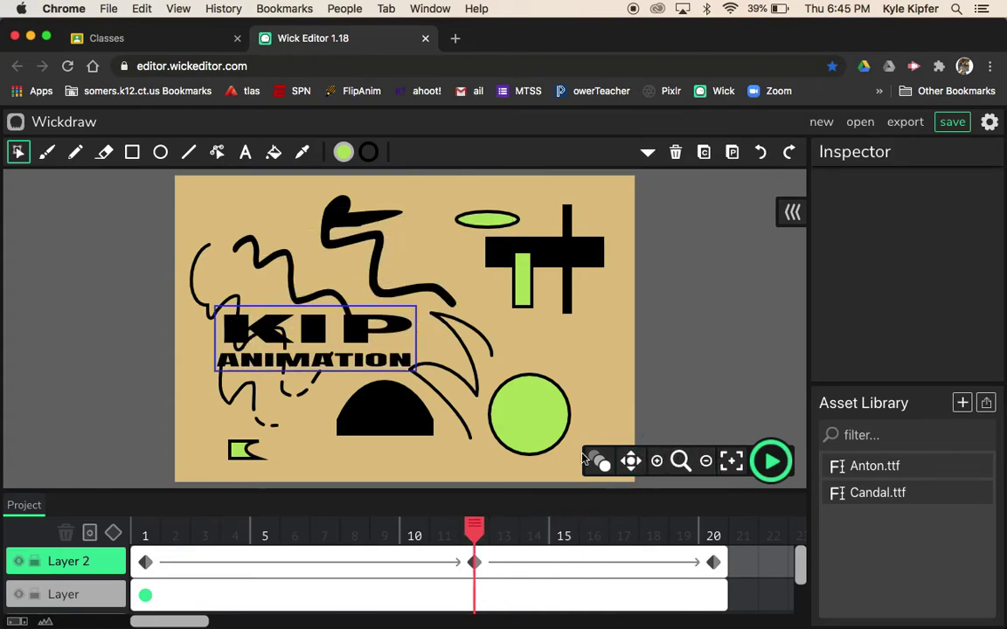
Step: At the frame 12 keyframe, move the lettering clip to the right half of the canvas, overlapping the green circle
click(706, 460)
click(657, 462)
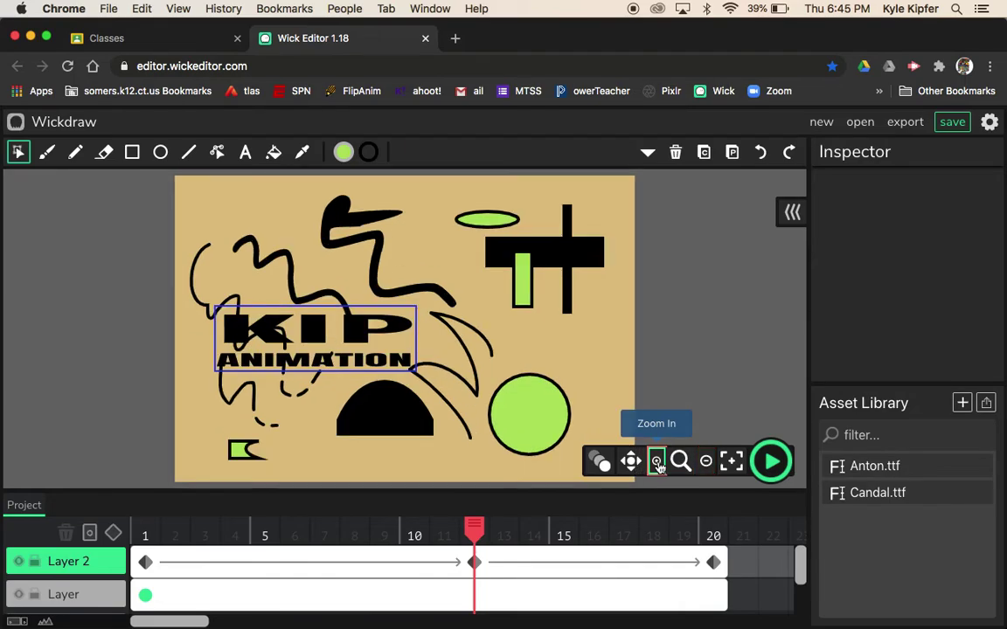
mouse_move(475, 530)
mouse_down()
mouse_move(133, 533)
mouse_move(598, 516)
mouse_move(669, 533)
mouse_move(474, 530)
mouse_up()
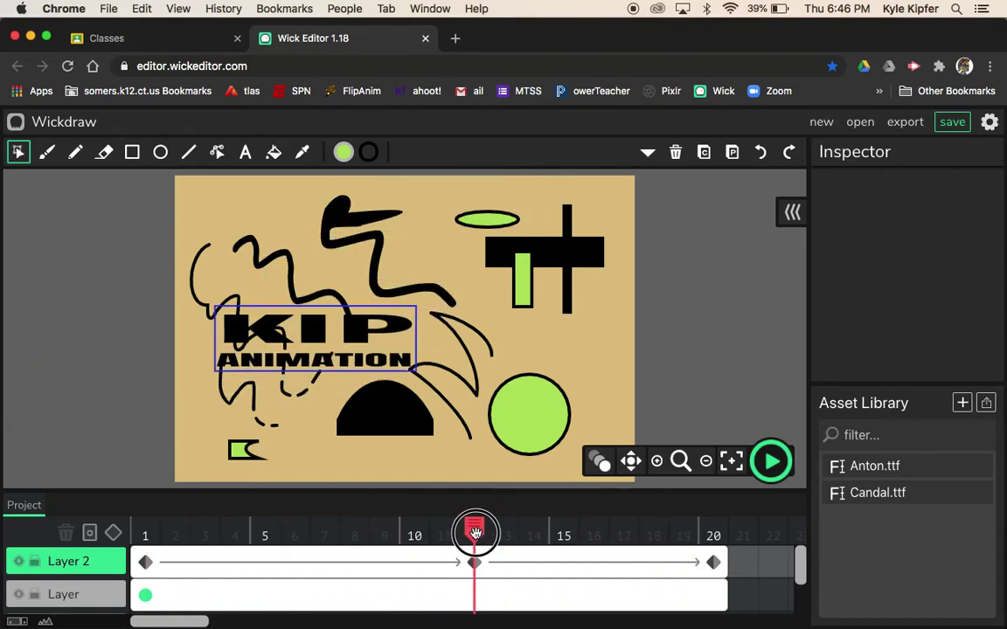
click(475, 562)
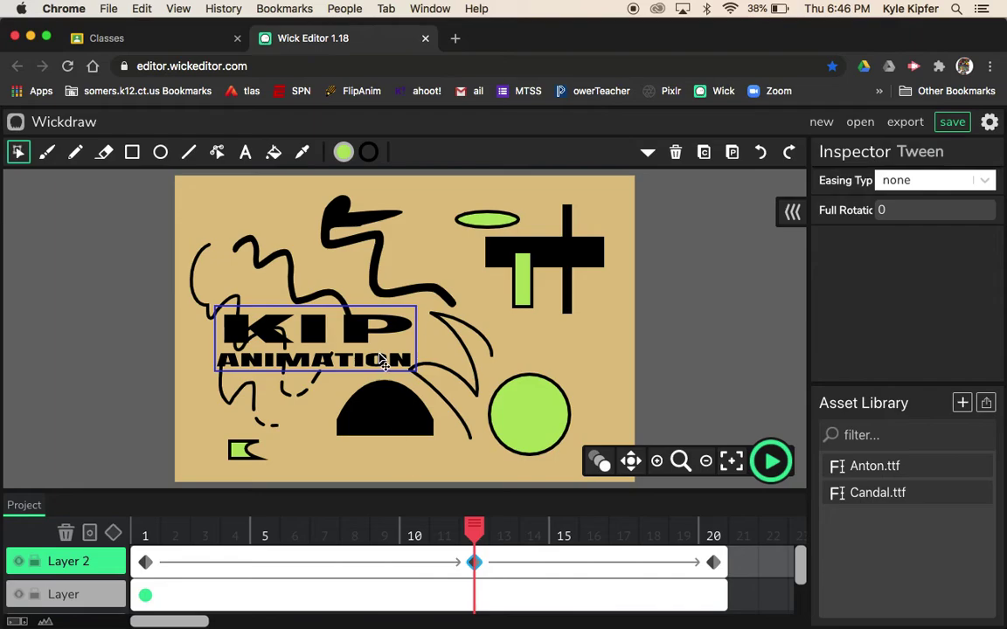
drag(365, 340, 567, 360)
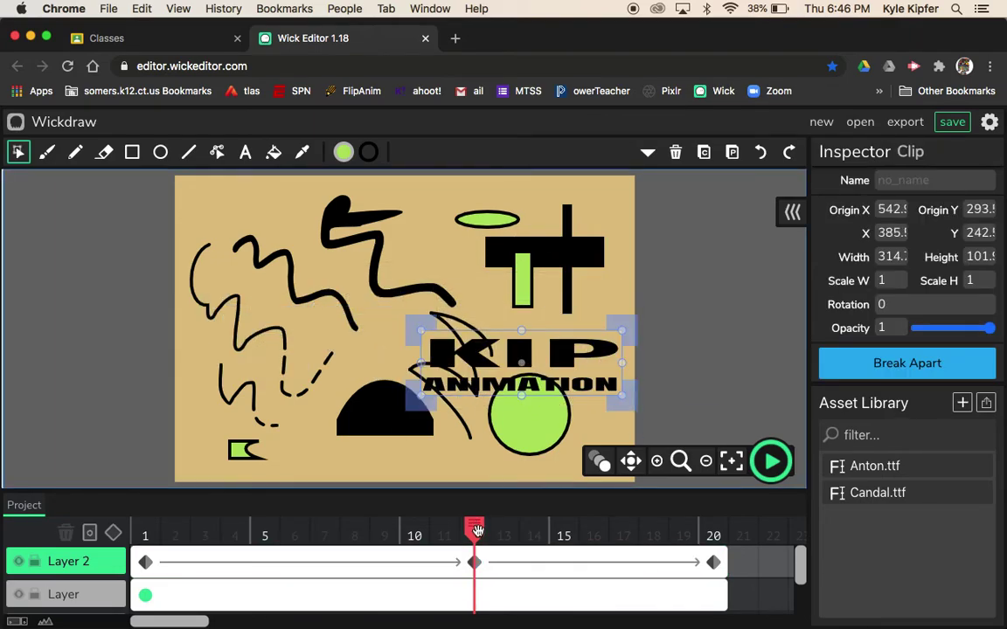
drag(416, 537, 473, 538)
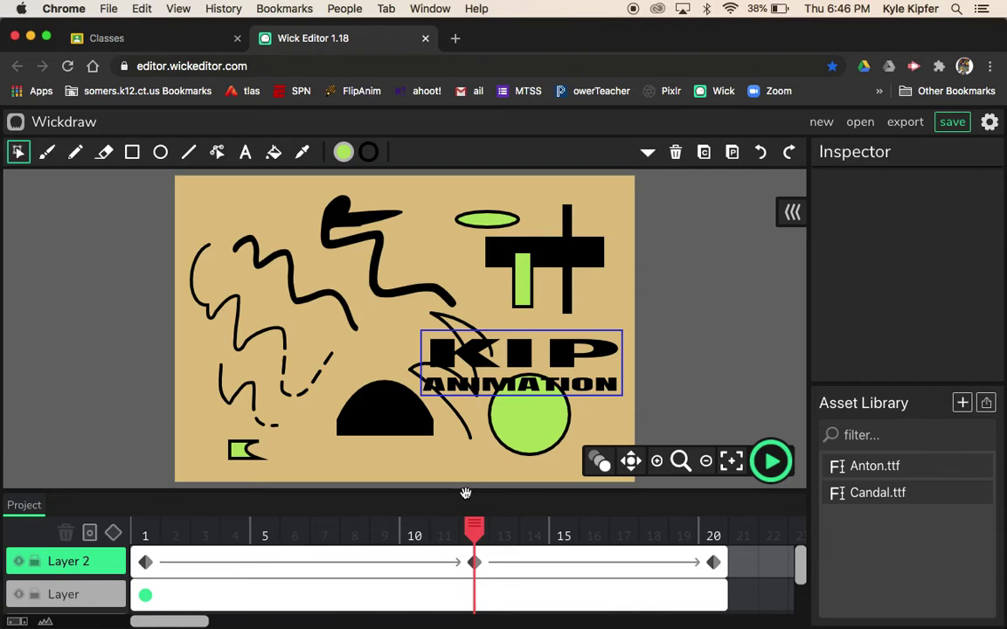
Step: Save the project file and export the animation as an animated GIF named Wickdraw
click(952, 123)
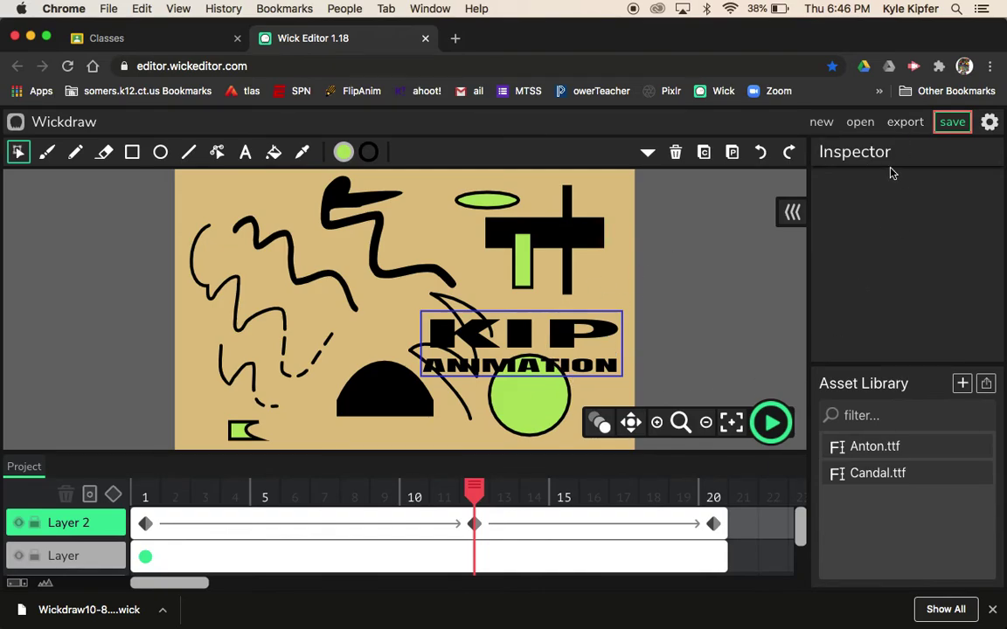
click(907, 126)
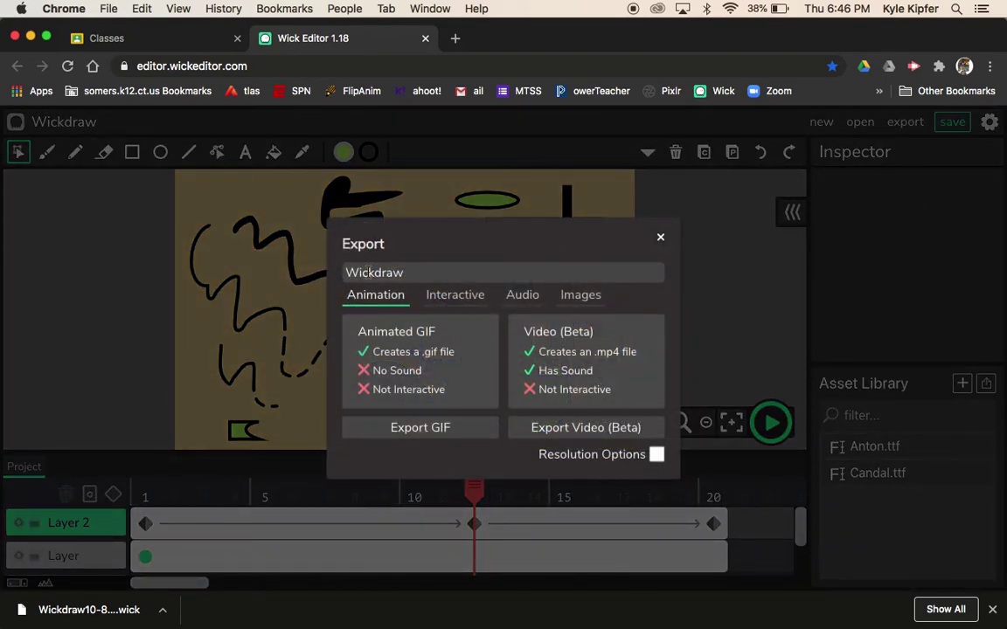
click(442, 431)
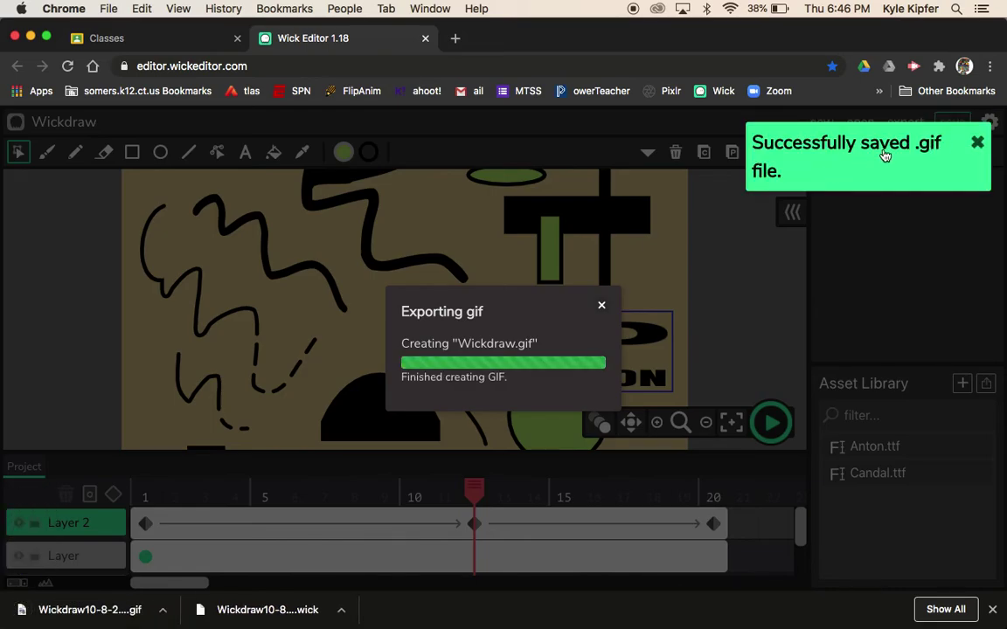
click(978, 145)
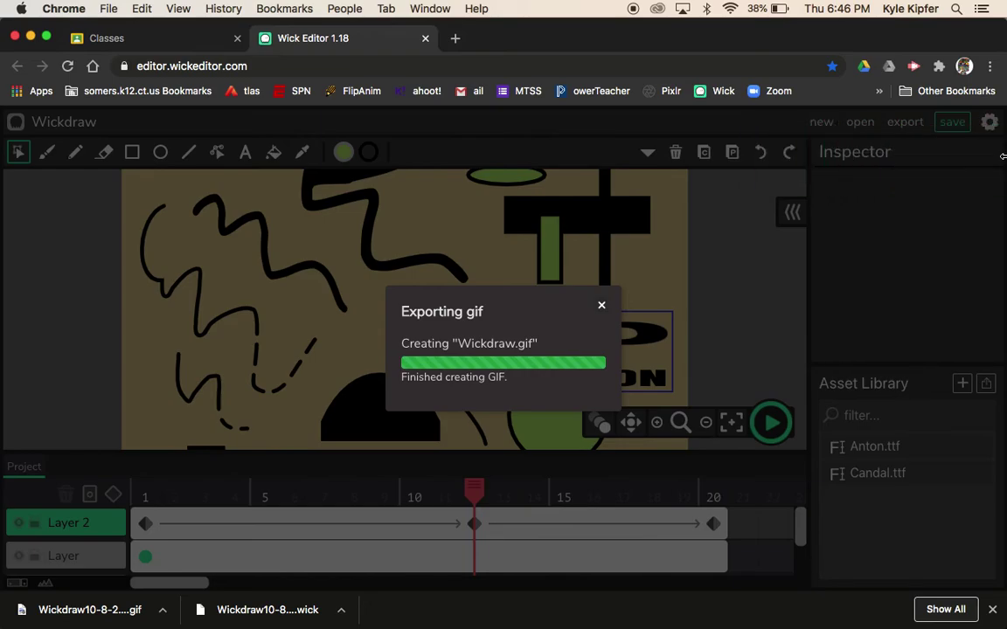
click(601, 308)
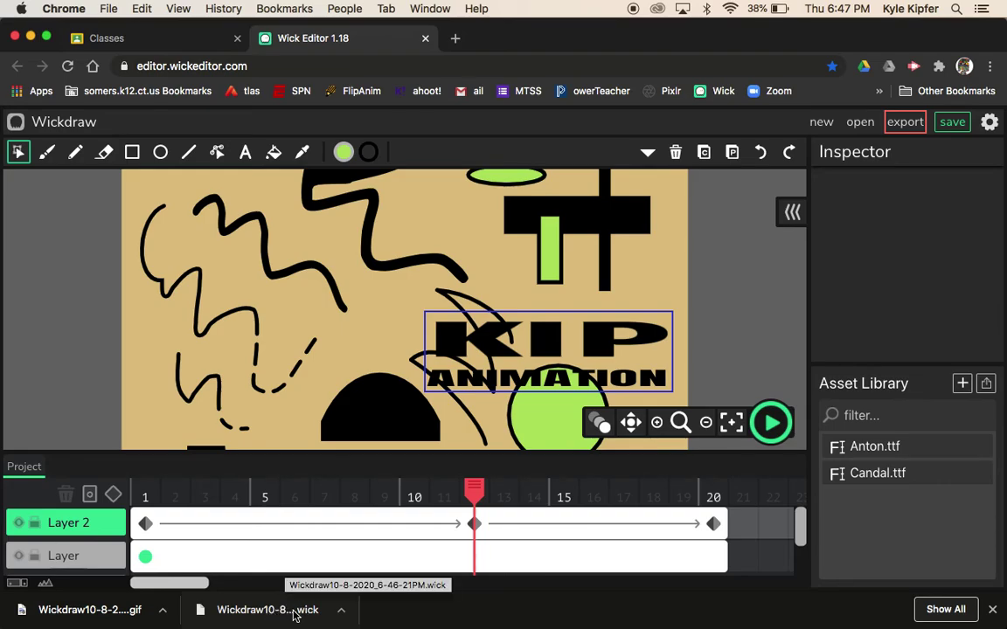
Step: Switch to Google Drive by way of Google Classroom and open the Animation folder in My Drive
click(167, 45)
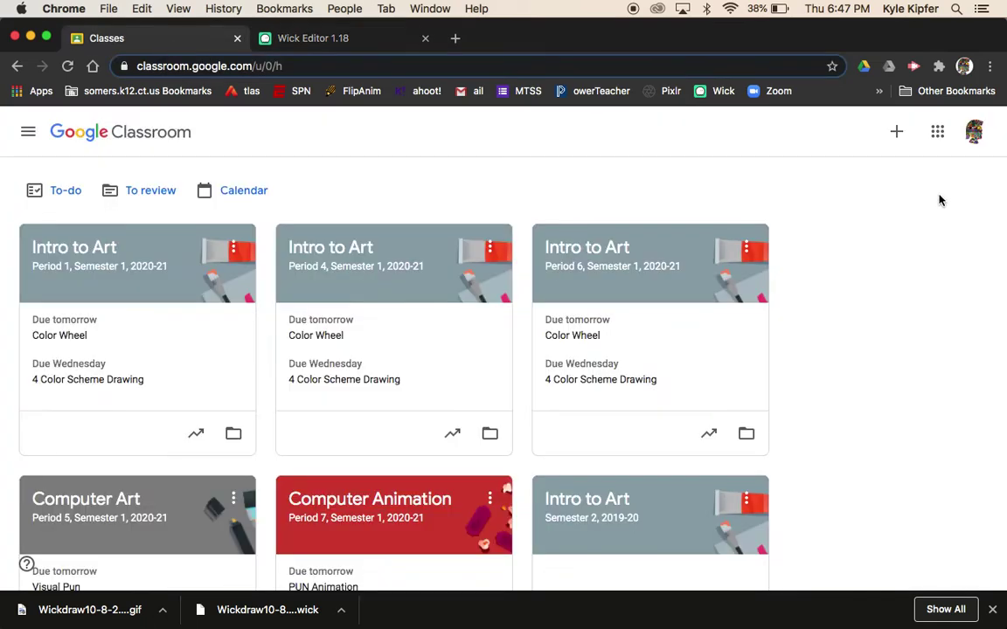
click(939, 132)
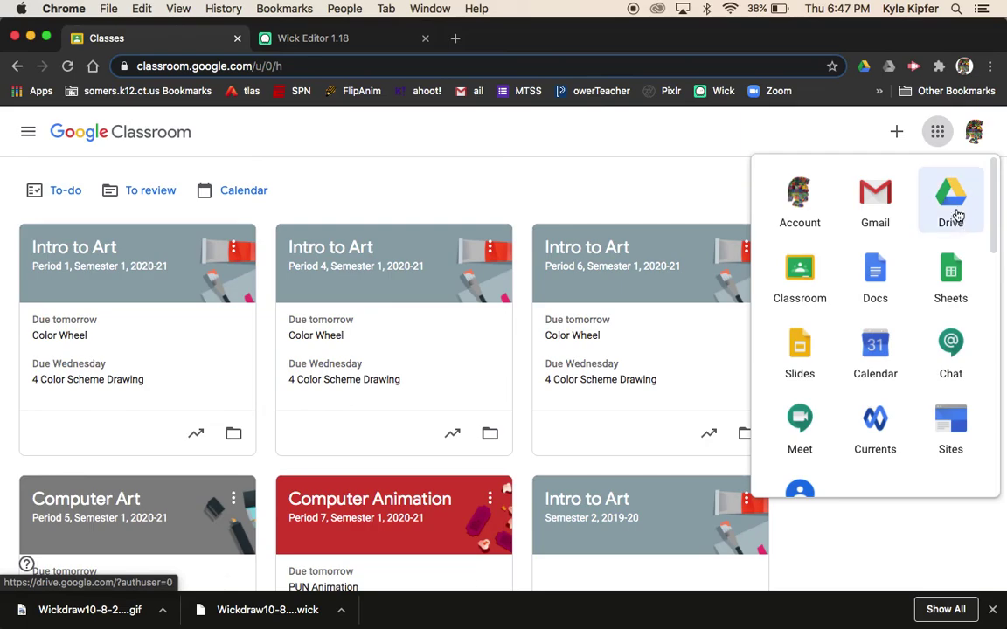
click(953, 205)
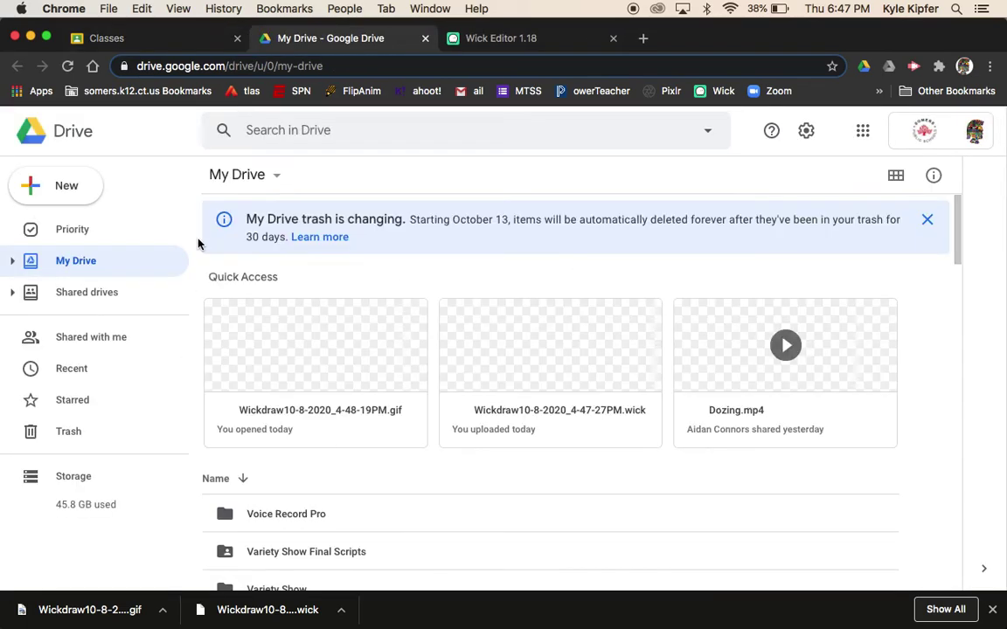
scroll(260, 388, down, 5)
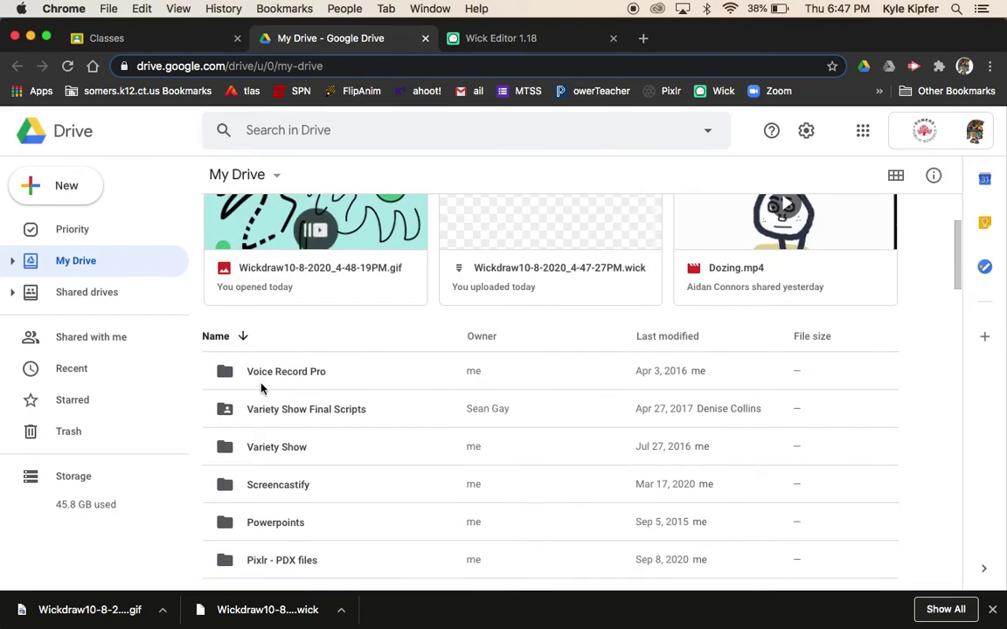
scroll(261, 388, down, 4)
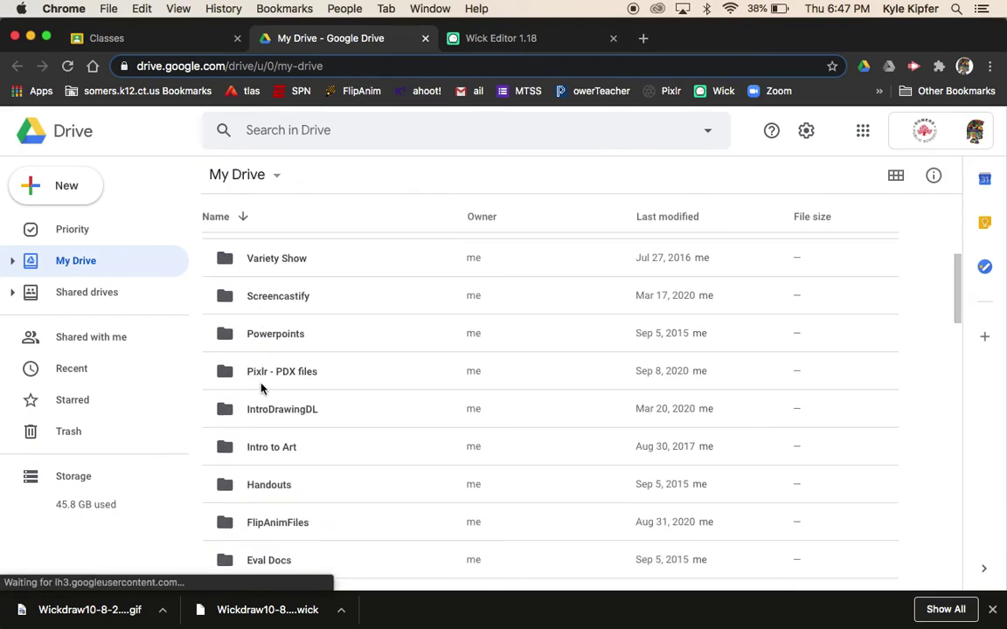
scroll(260, 388, up, 4)
scroll(261, 388, up, 3)
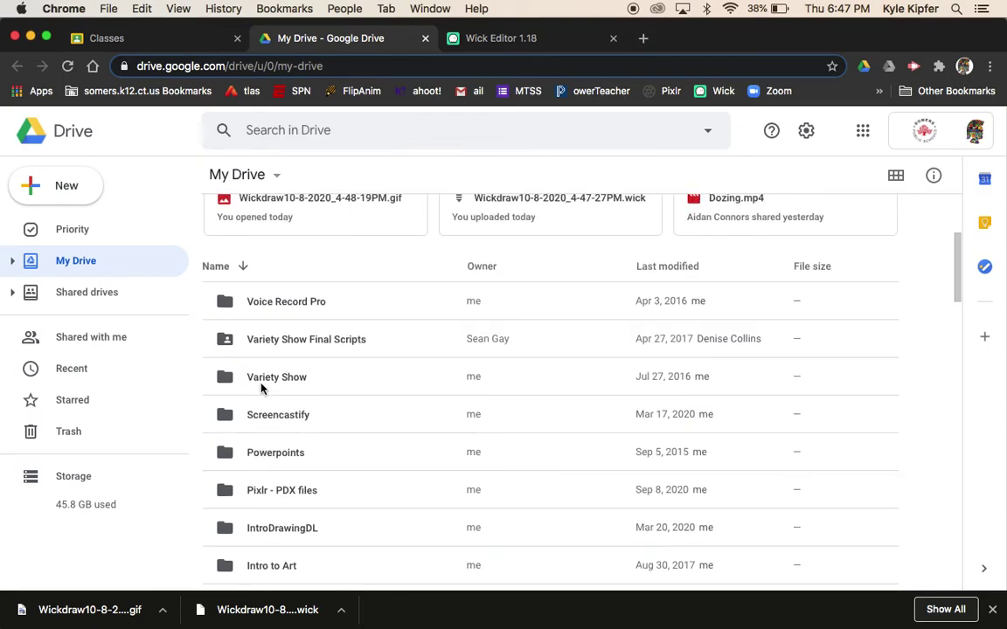
scroll(260, 388, down, 3)
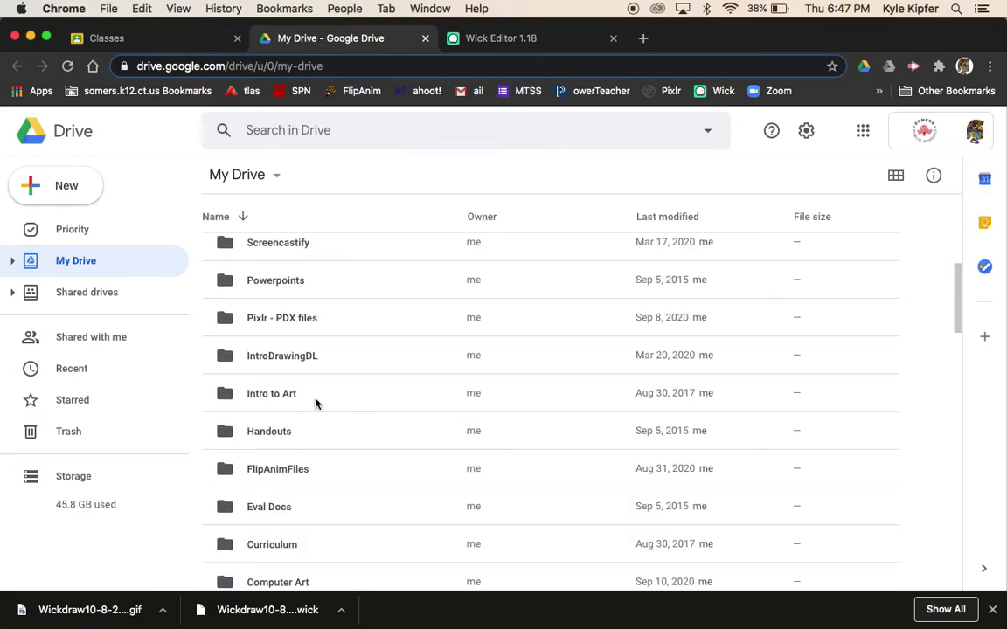
scroll(295, 348, down, 3)
scroll(254, 396, down, 6)
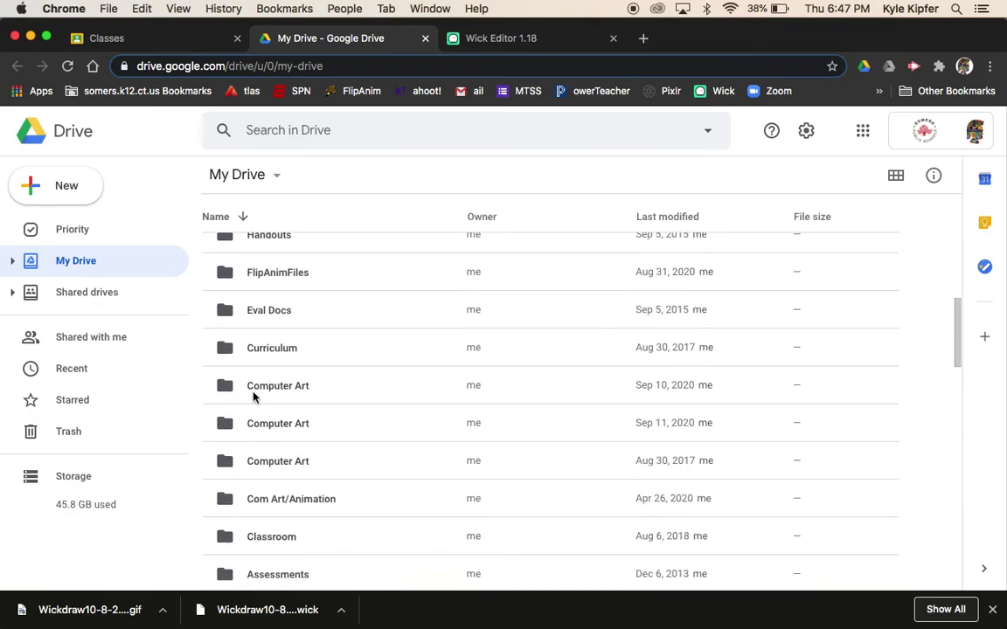
double_click(275, 438)
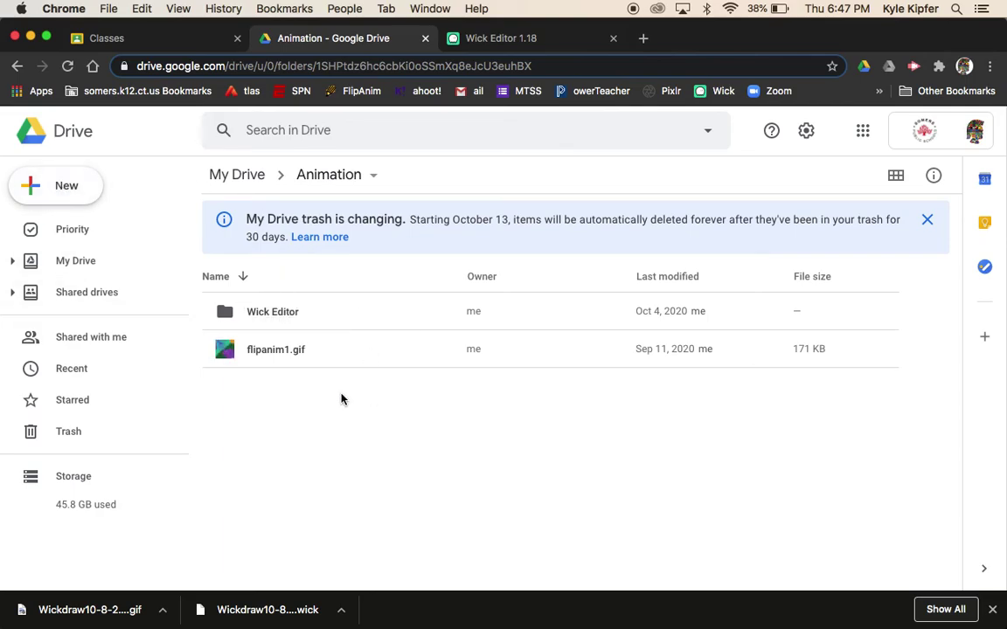
Step: Upload the downloaded Wickdraw10-8-2020_6-46-21PM.wick and Wickdraw10-8-2020_6-46-50PM.gif files into the Wick Editor folder
click(72, 187)
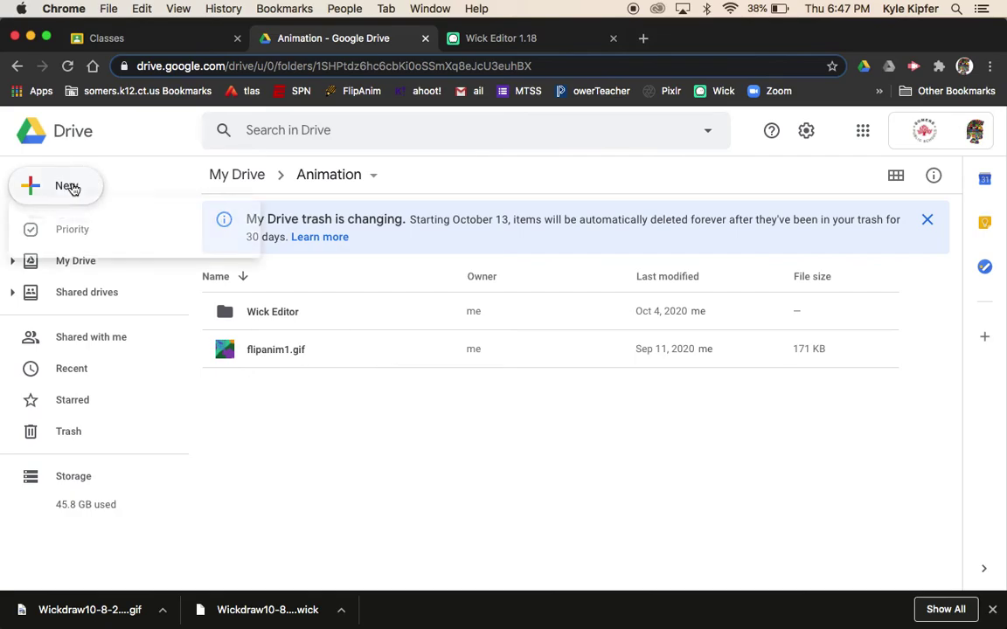
click(345, 434)
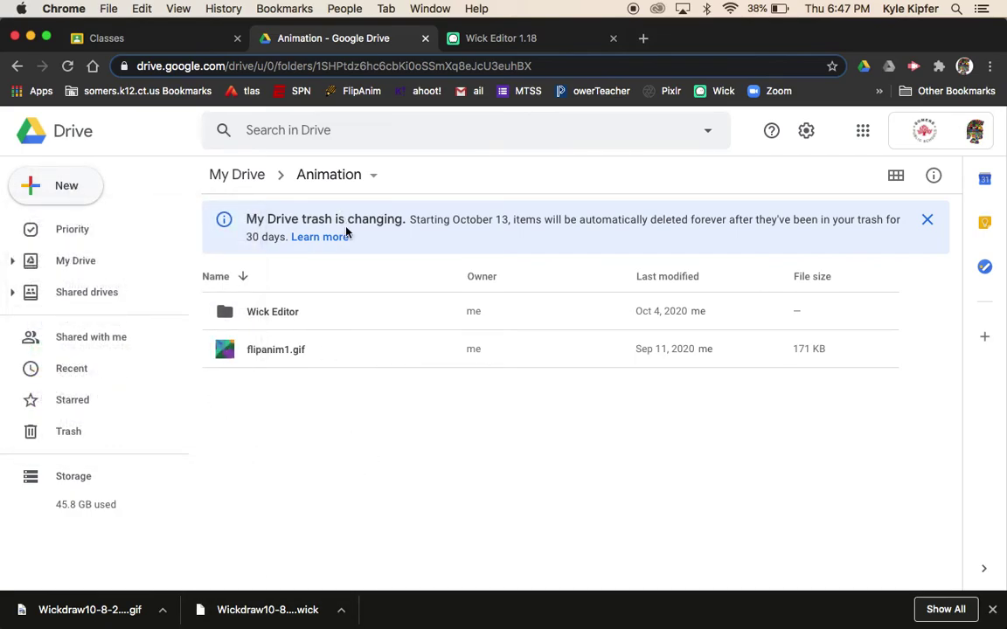
drag(273, 612, 306, 312)
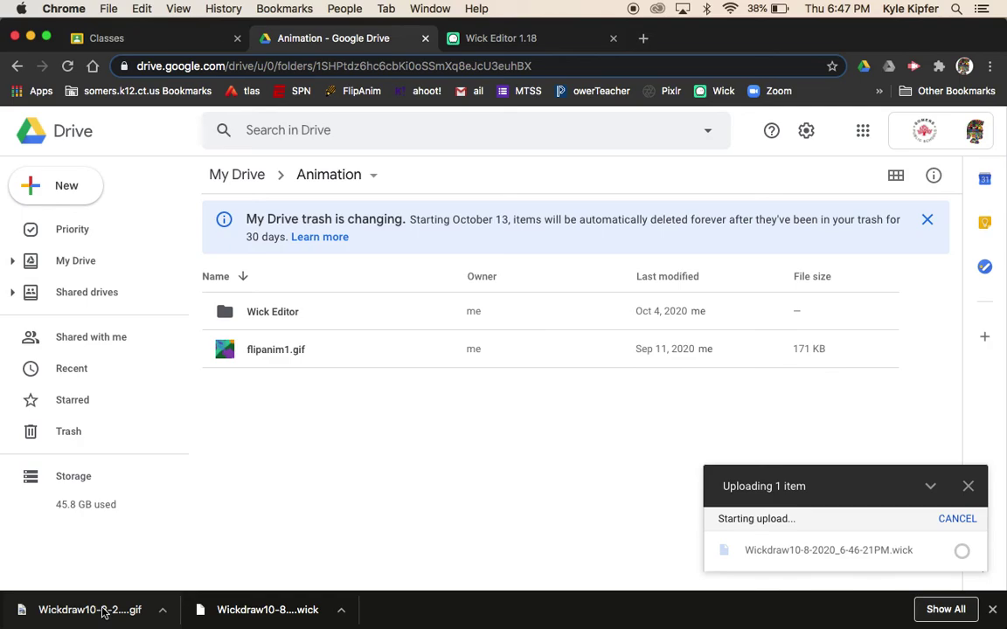
drag(158, 507, 319, 315)
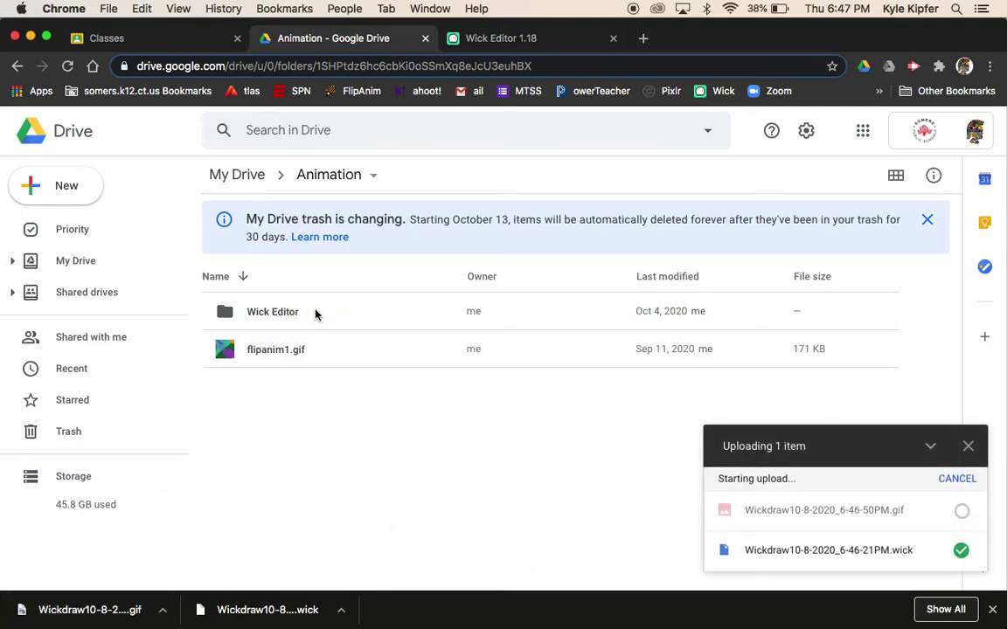
Step: Open the Wick Editor folder and preview the uploaded Wickdraw10-8-2020_6-46-50PM.gif animation
double_click(310, 312)
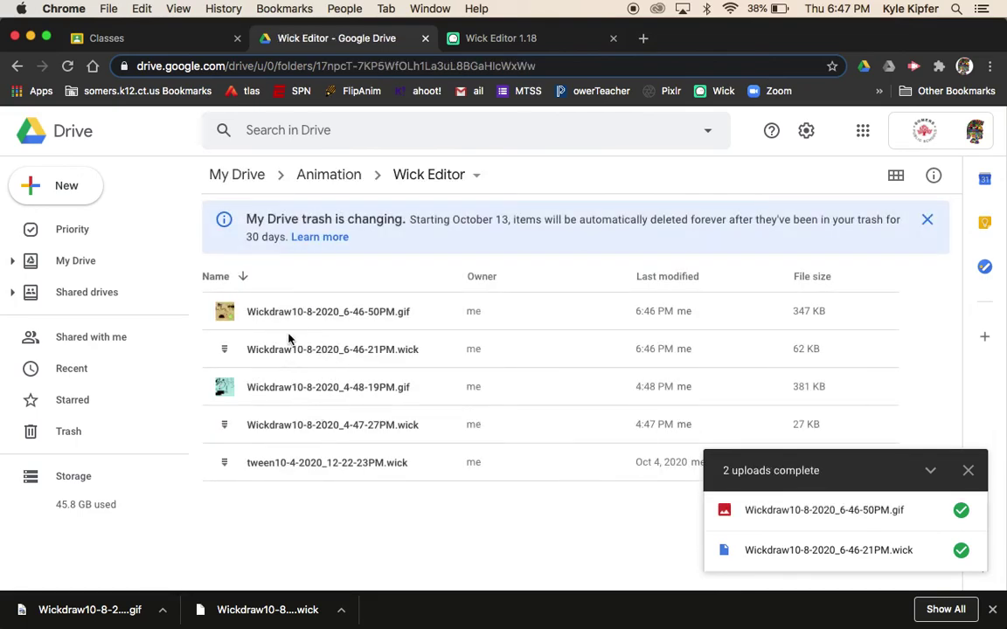
click(299, 316)
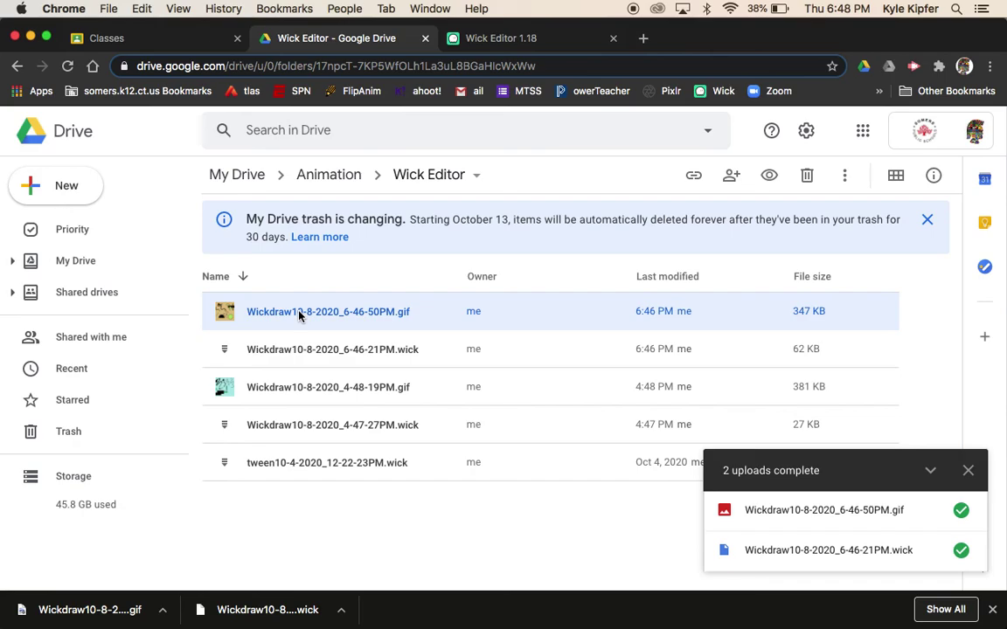
double_click(299, 316)
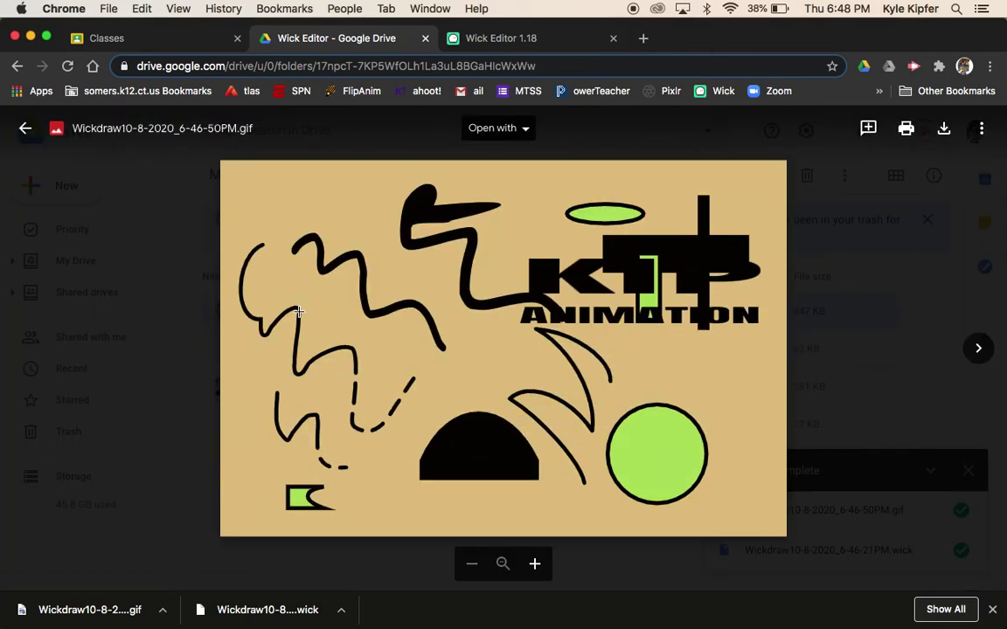
click(856, 367)
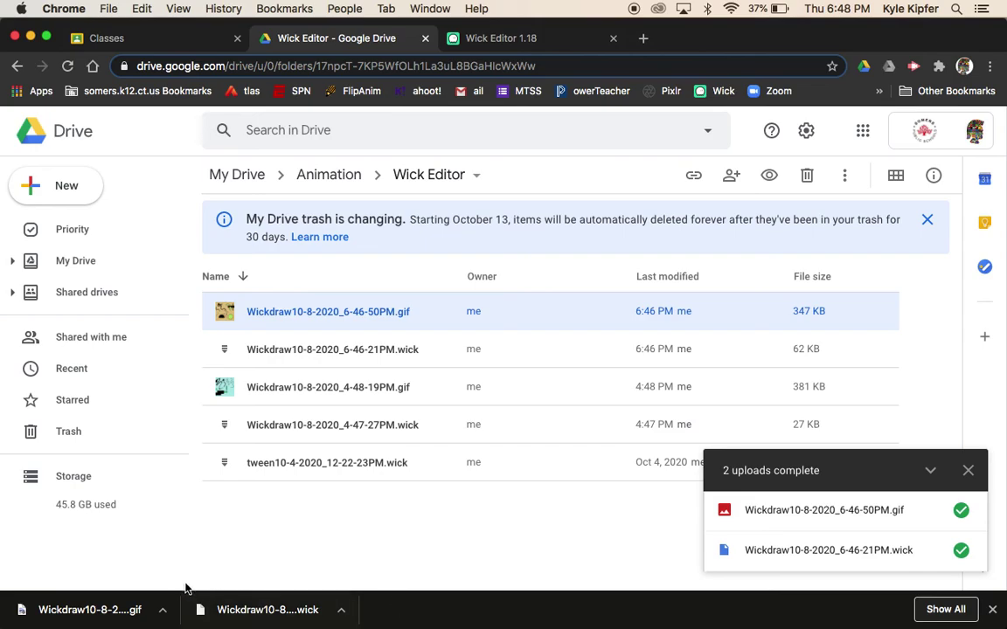
click(70, 187)
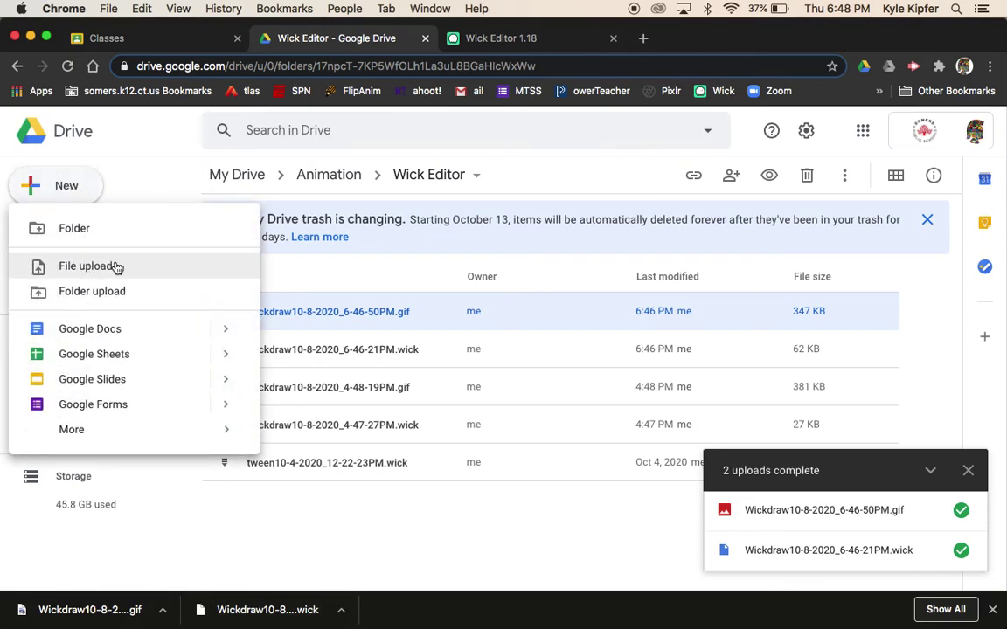
click(109, 267)
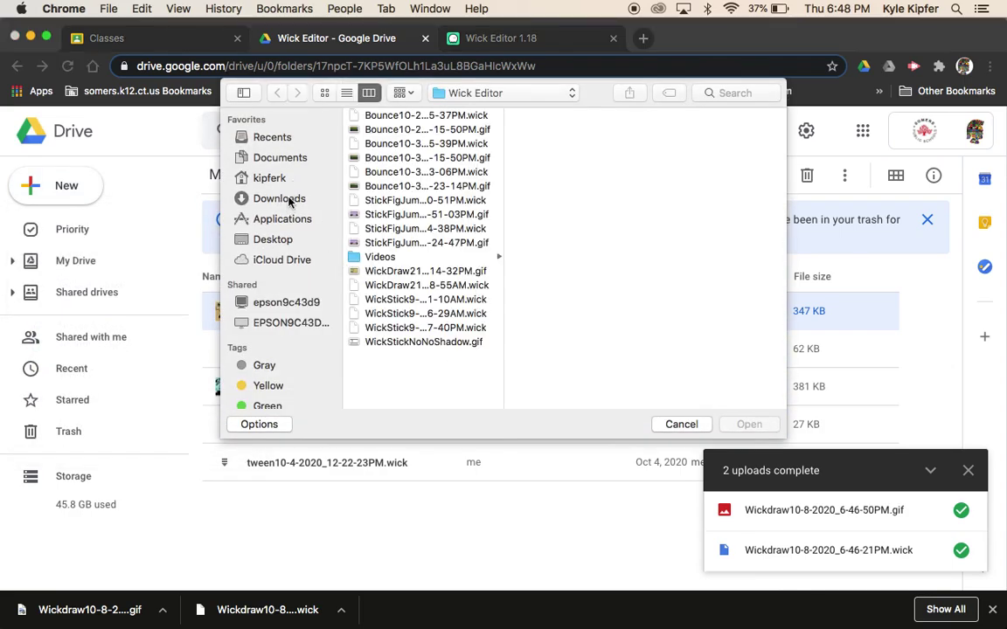
click(280, 198)
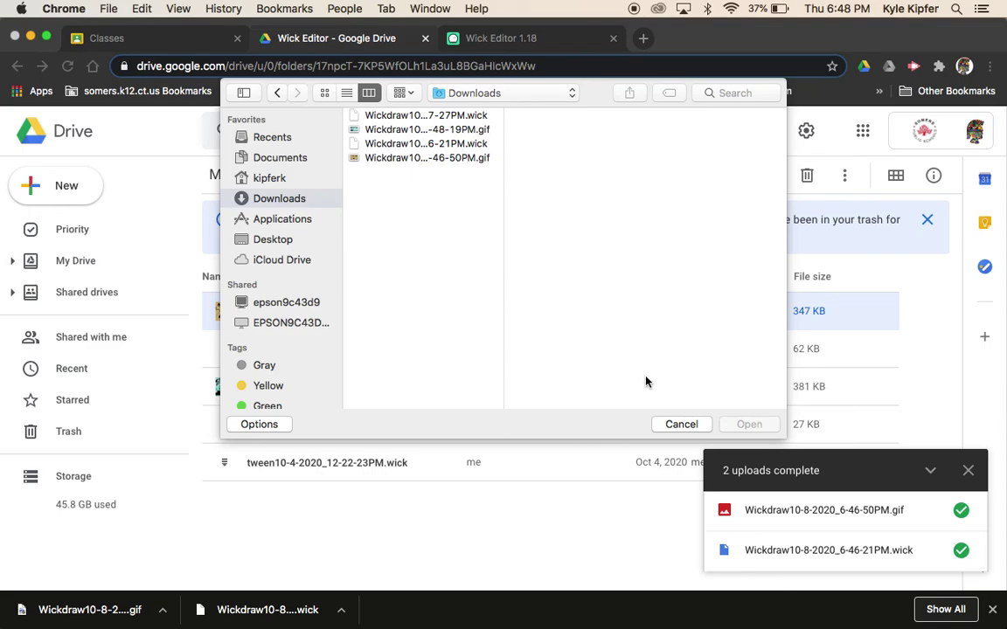
click(682, 425)
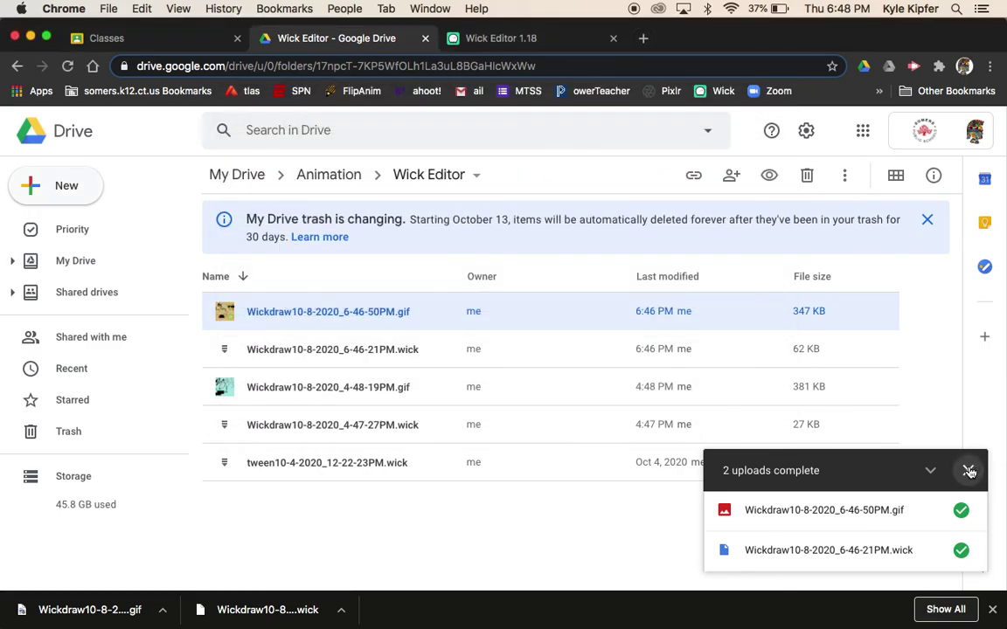
Step: Dismiss the upload summary, switch back to the Wick Editor project and recenter the canvas
click(970, 470)
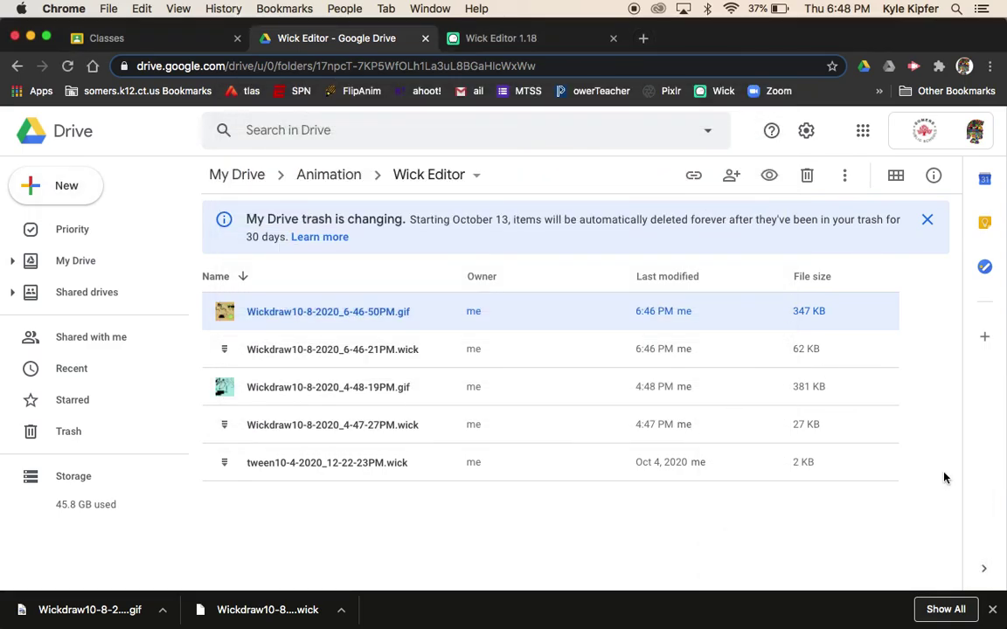
click(160, 40)
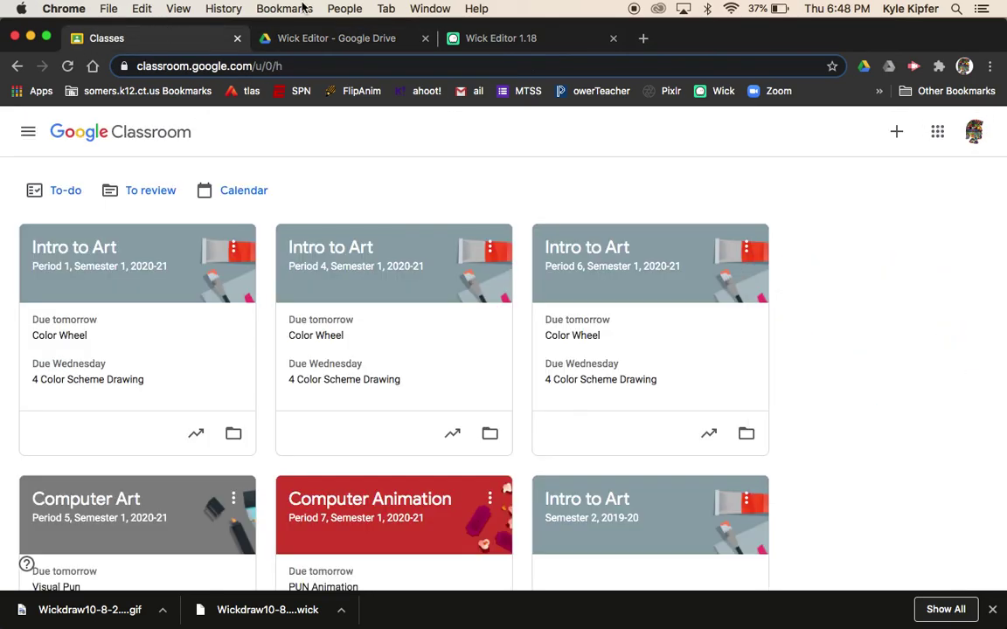
click(528, 43)
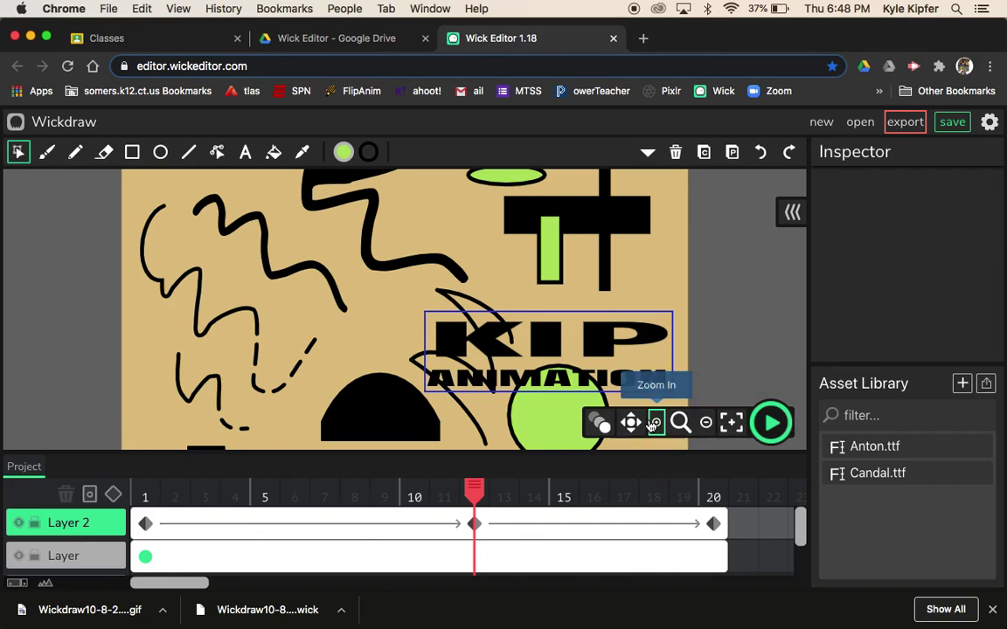
click(706, 423)
click(732, 423)
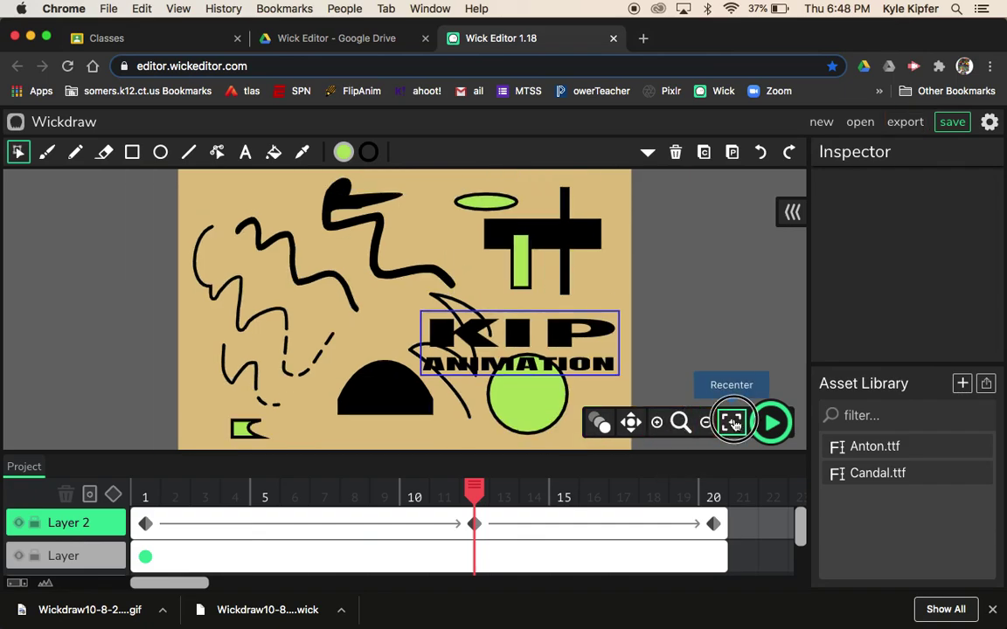
click(628, 314)
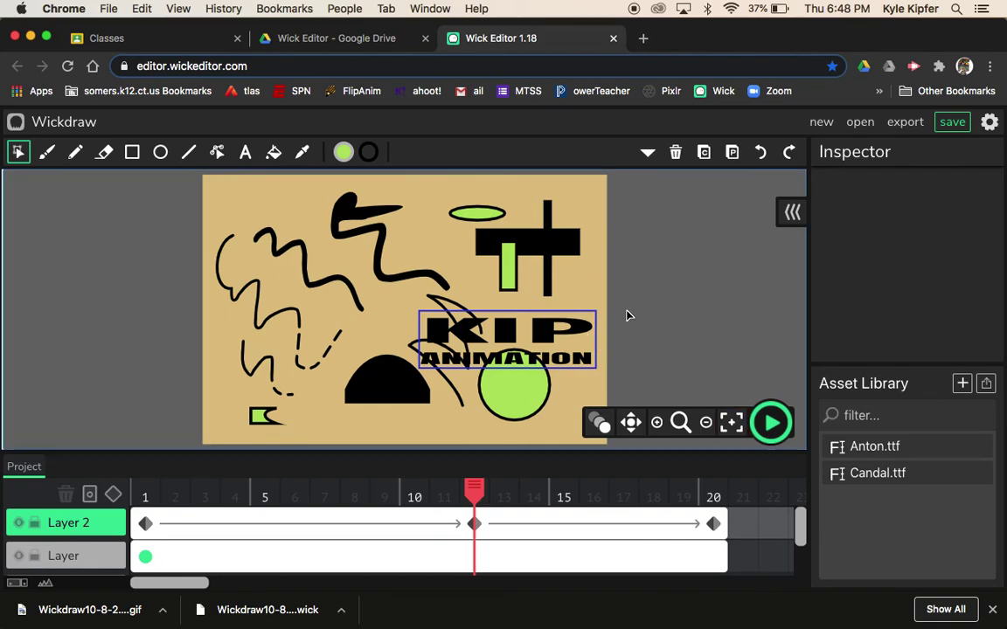